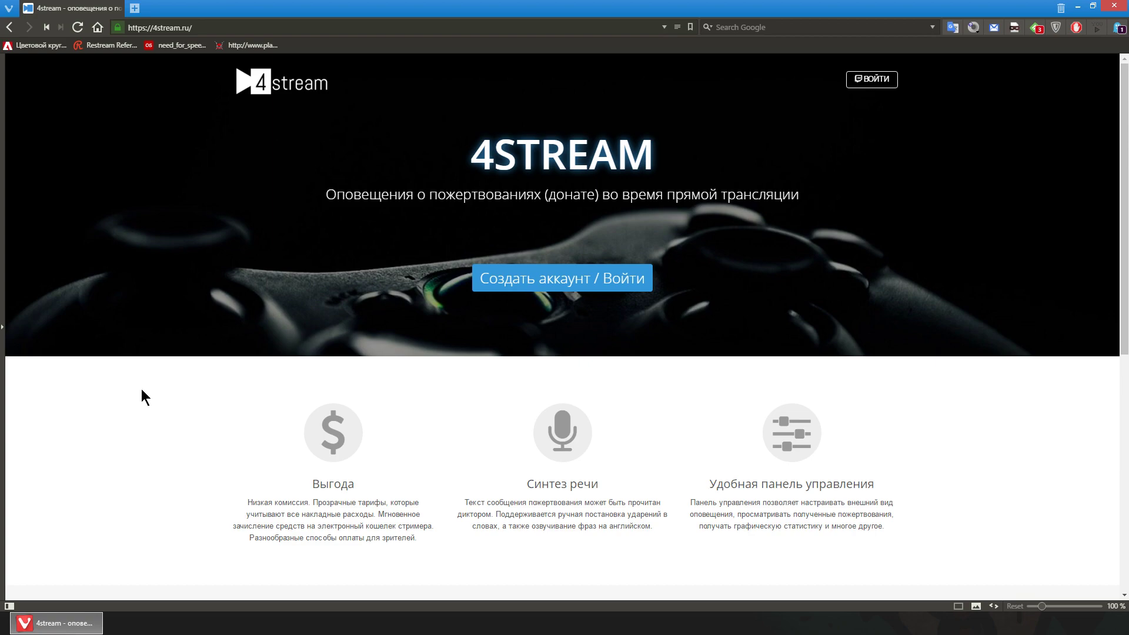
Sign in to 4stream and look through the dashboard news and the account menu.
left_click(589, 282)
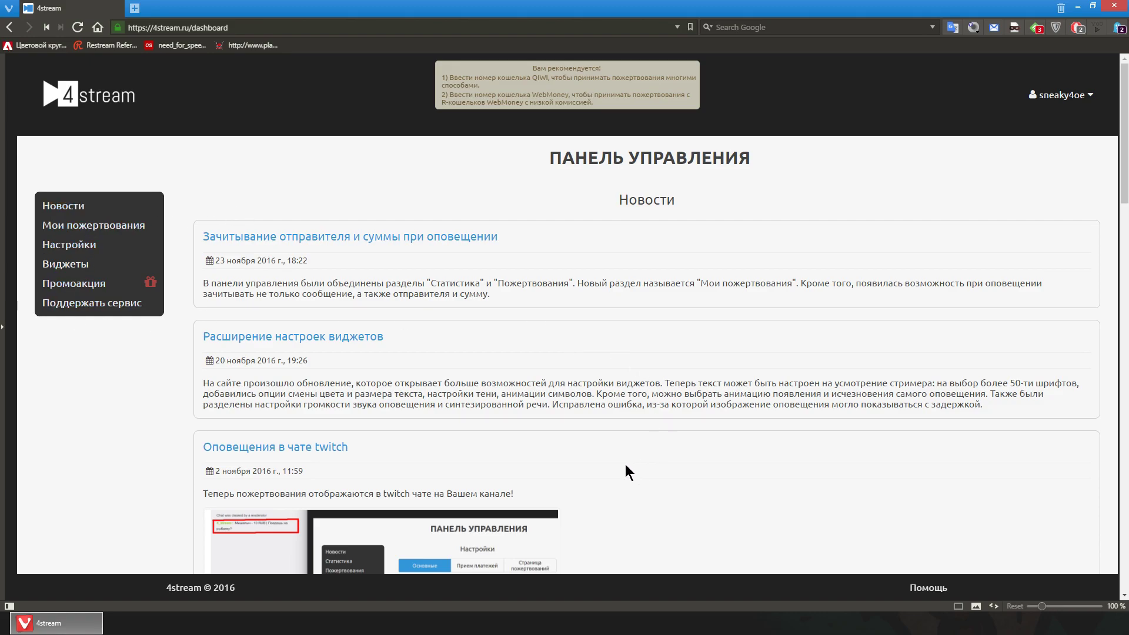
scroll(624, 453, "down", 7)
scroll(624, 444, "up", 7)
left_click(1061, 95)
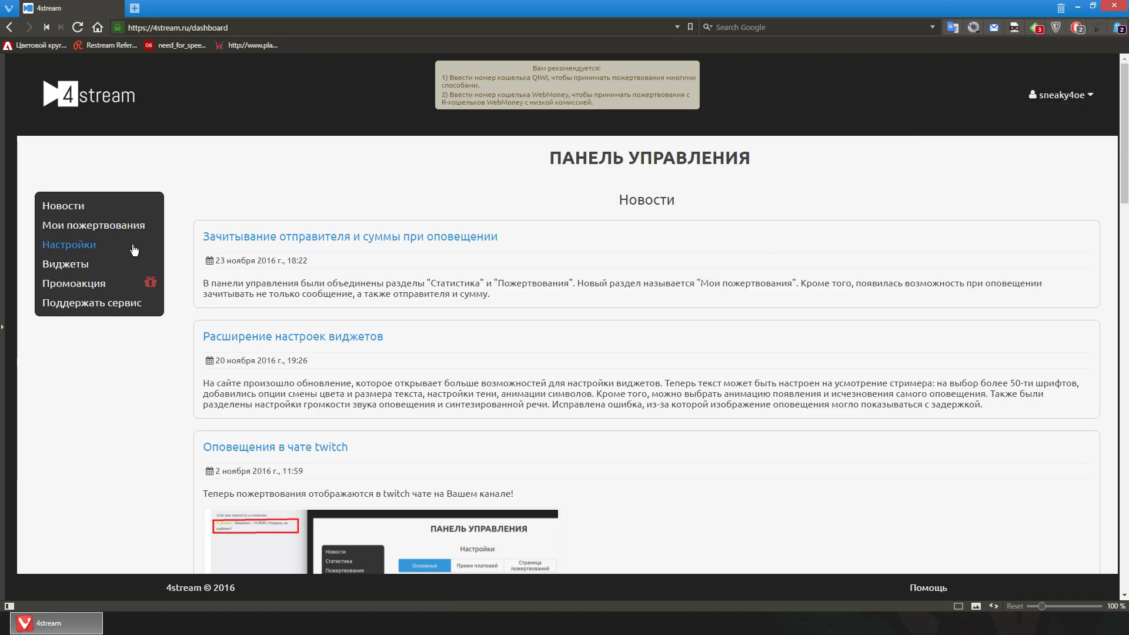
Open "Мои пожертвования" and examine the donation chart, its period and metric options, and the donations list.
left_click(92, 228)
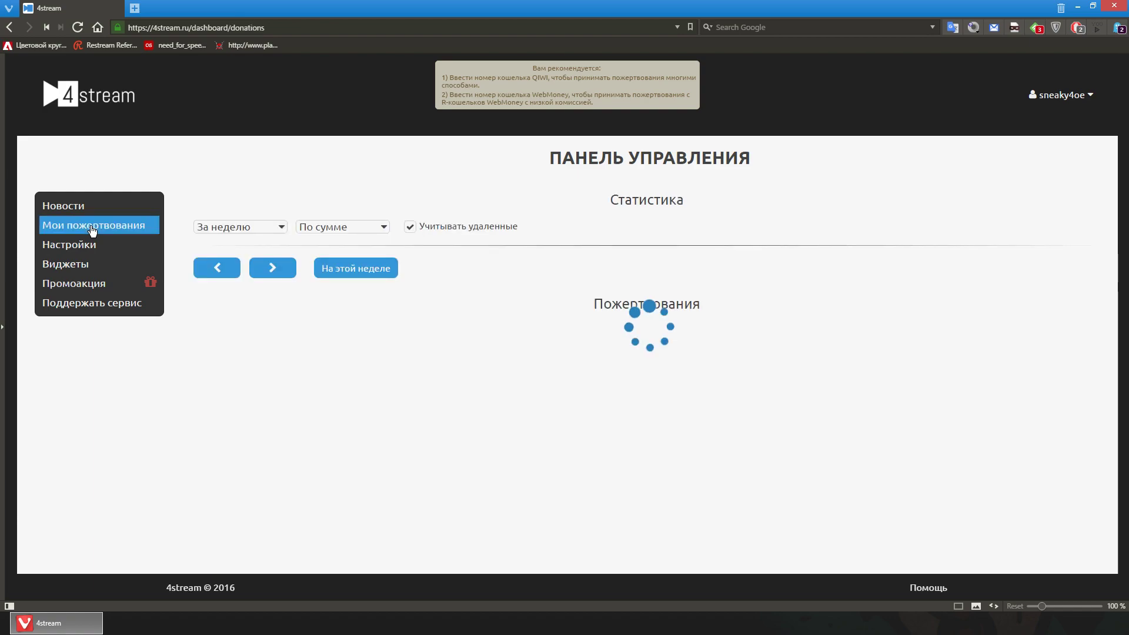
scroll(394, 292, "down", 3)
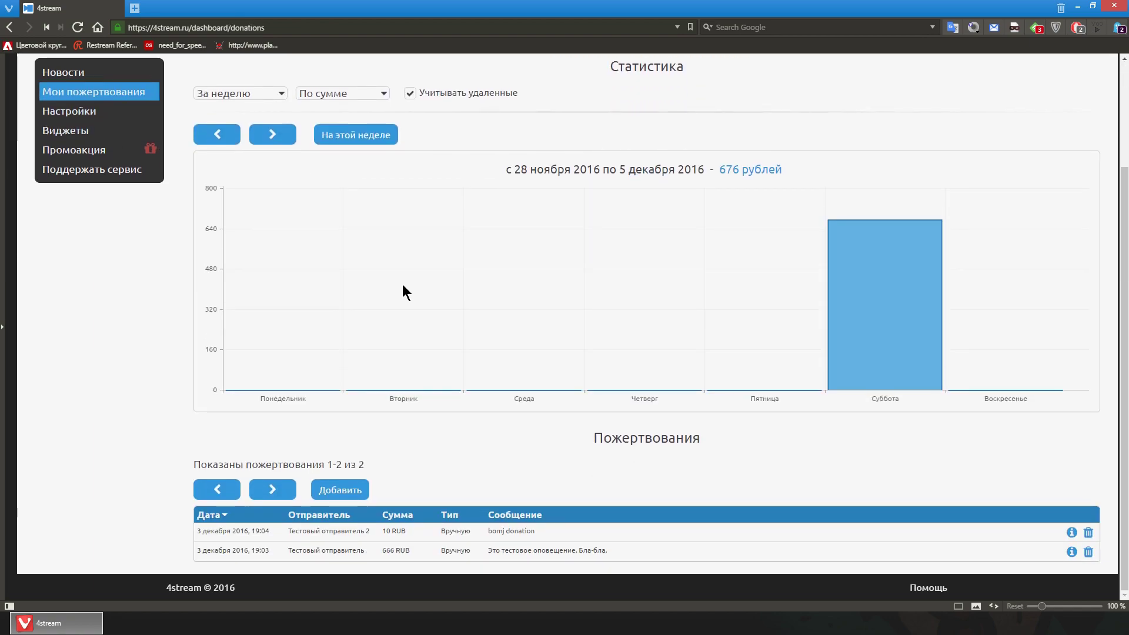
scroll(393, 280, "up", 3)
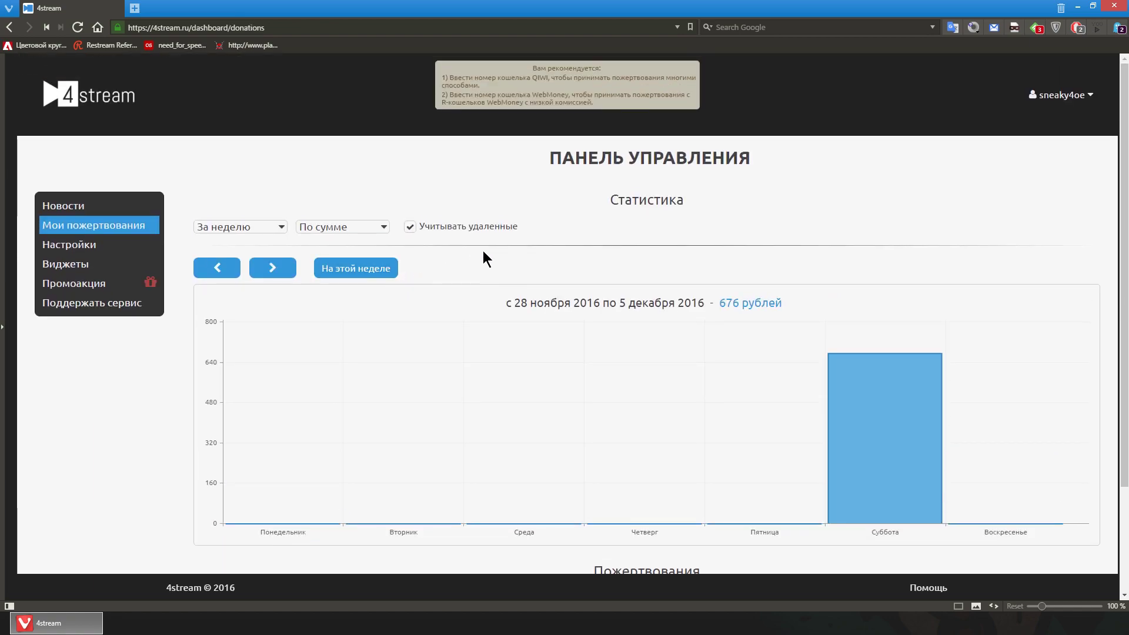
scroll(473, 247, "down", 3)
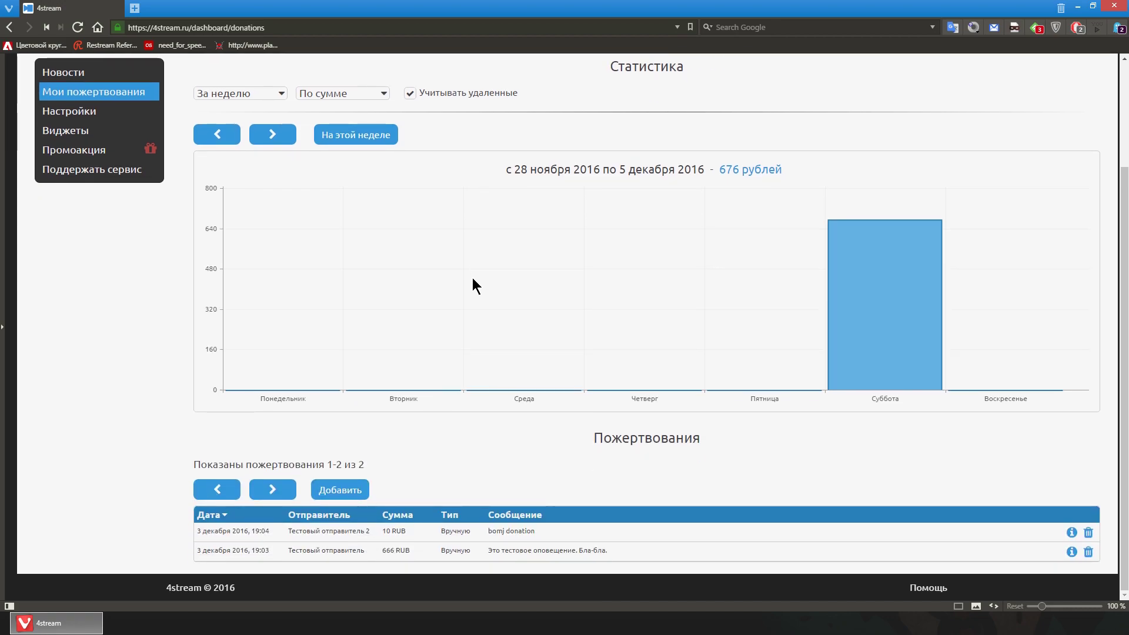
left_click(258, 91)
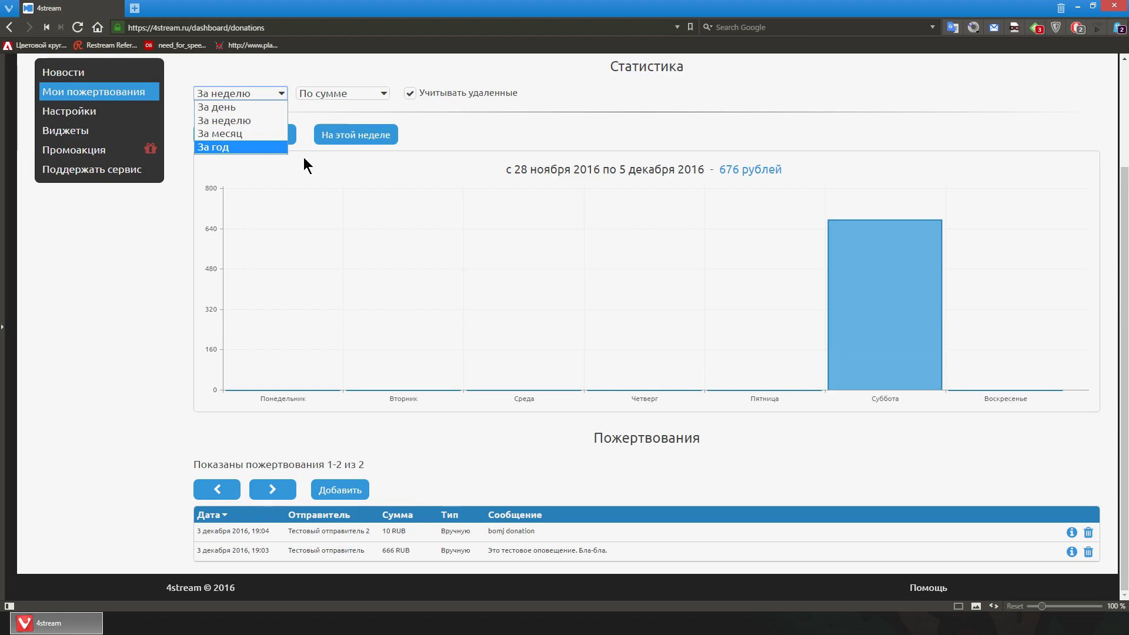
left_click(436, 135)
left_click(341, 93)
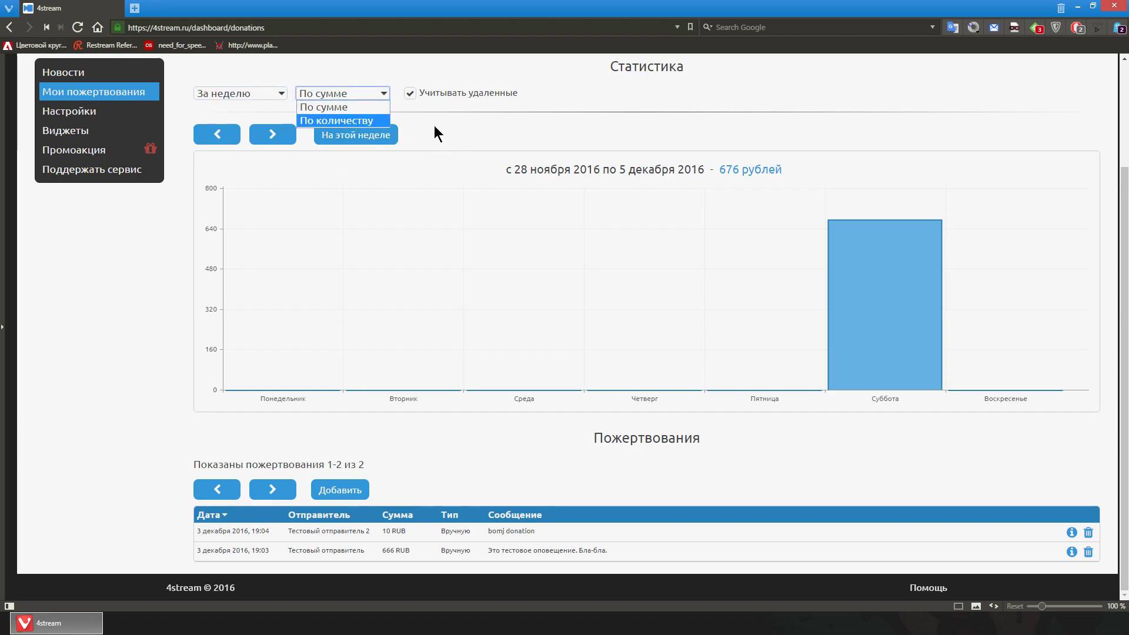
left_click(449, 134)
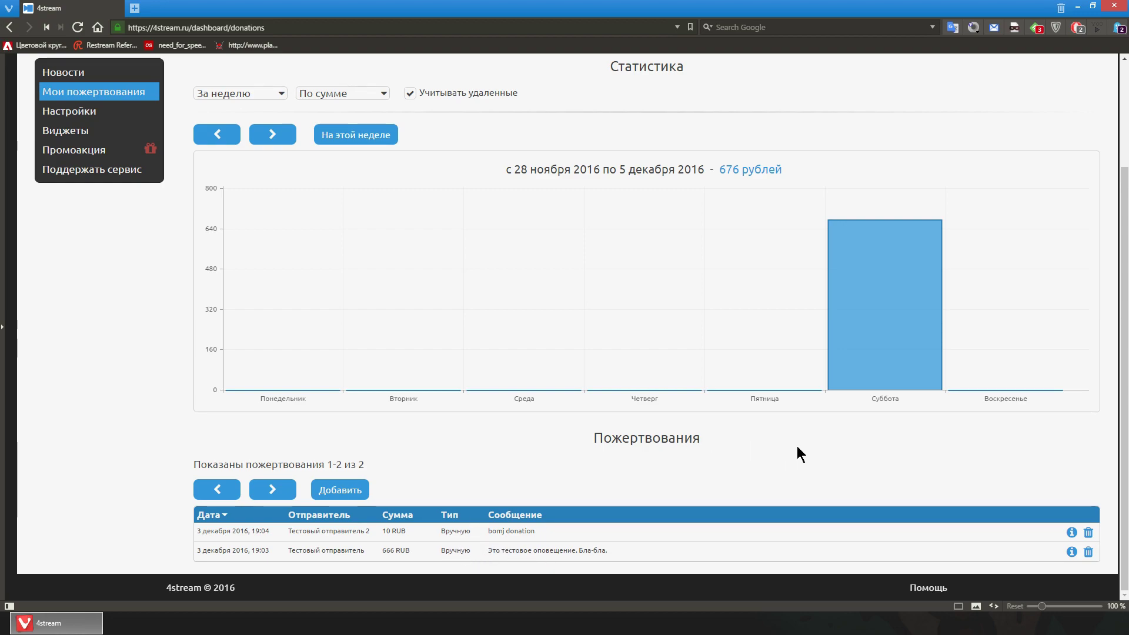
mouse_move(889, 360)
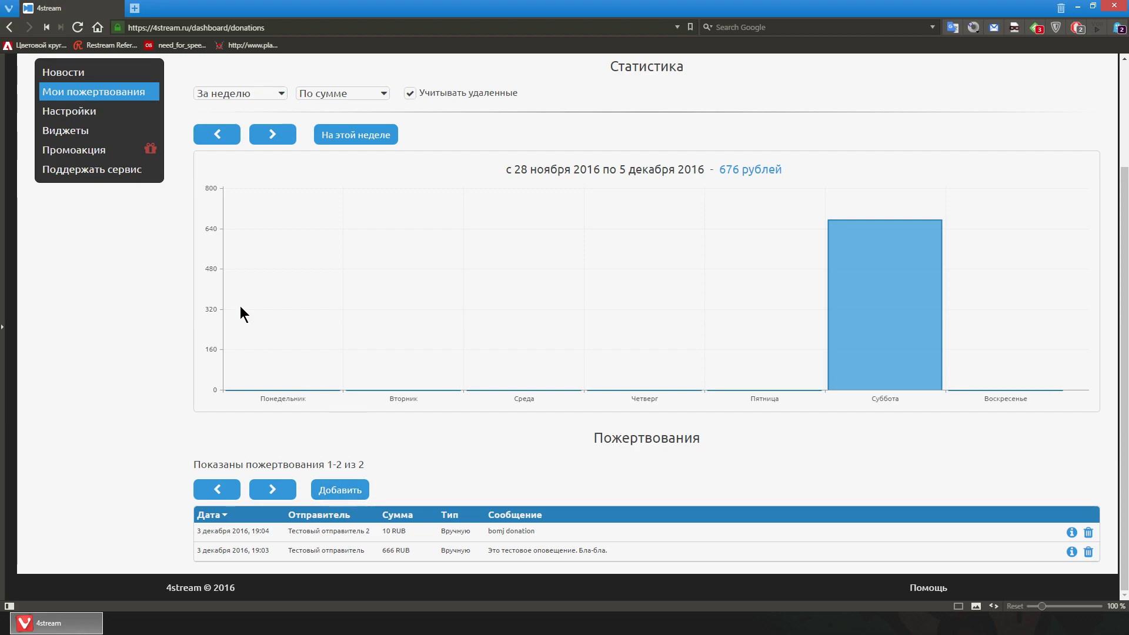
Open the "Основные" settings and review the speech synthesis options, keeping its mode at "Только сообщение".
scroll(235, 303, "up", 3)
left_click(71, 244)
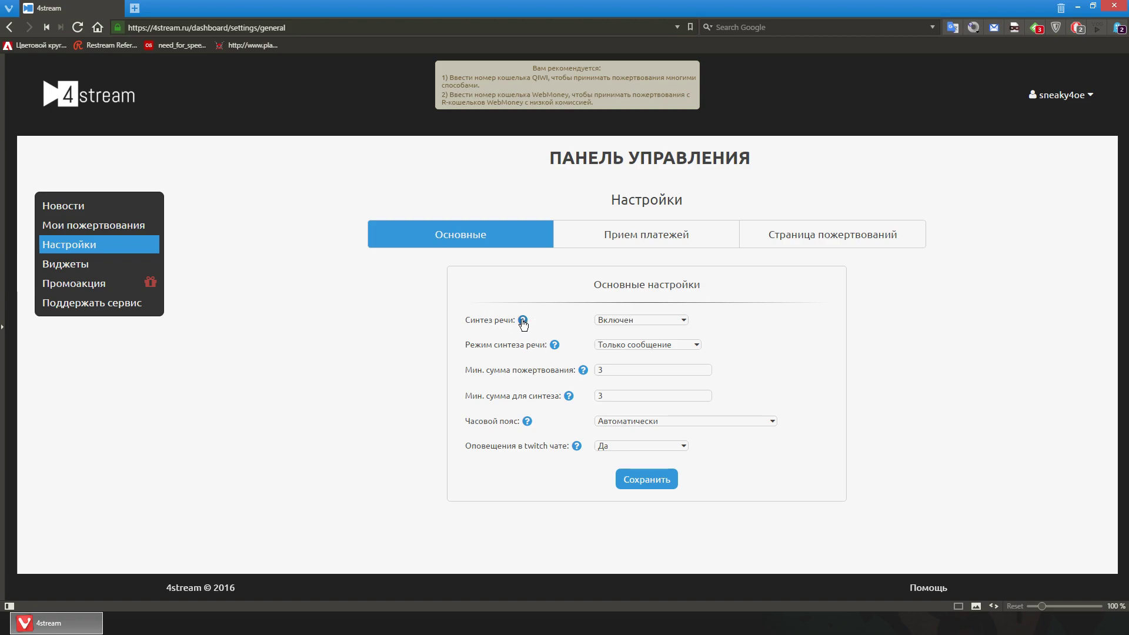
mouse_move(523, 322)
left_click(661, 324)
left_click(642, 321)
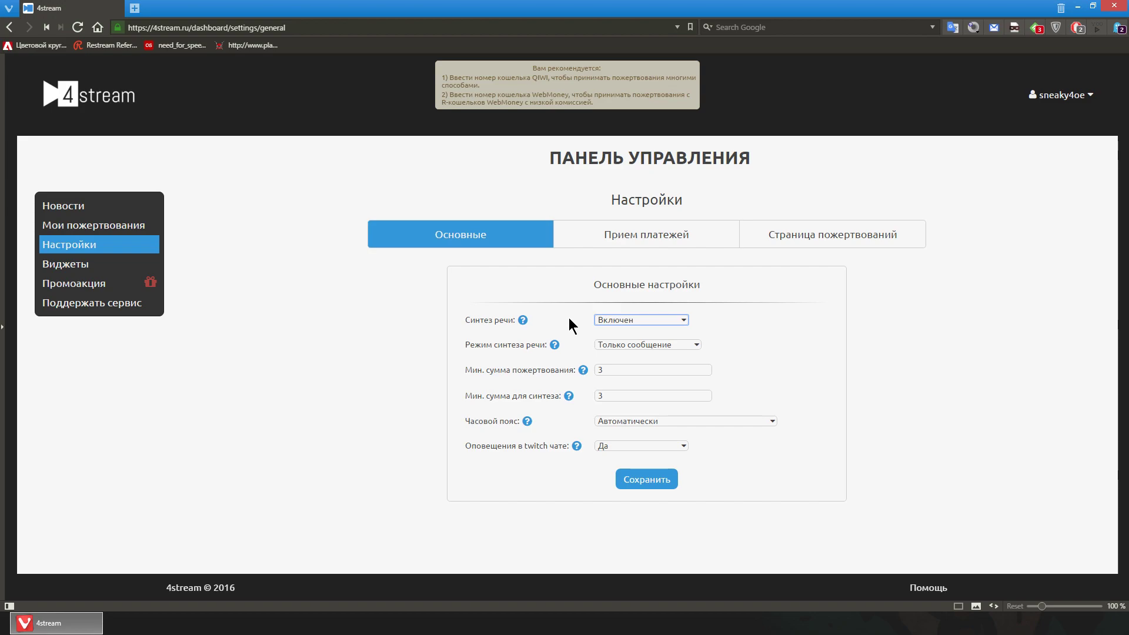
left_click(622, 345)
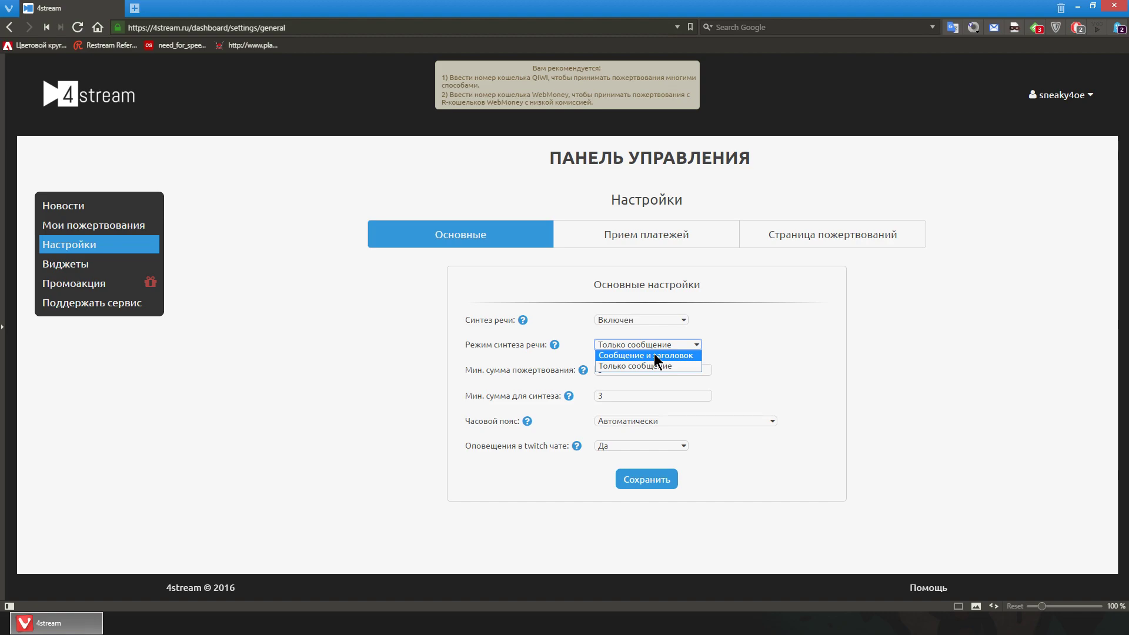
left_click(632, 366)
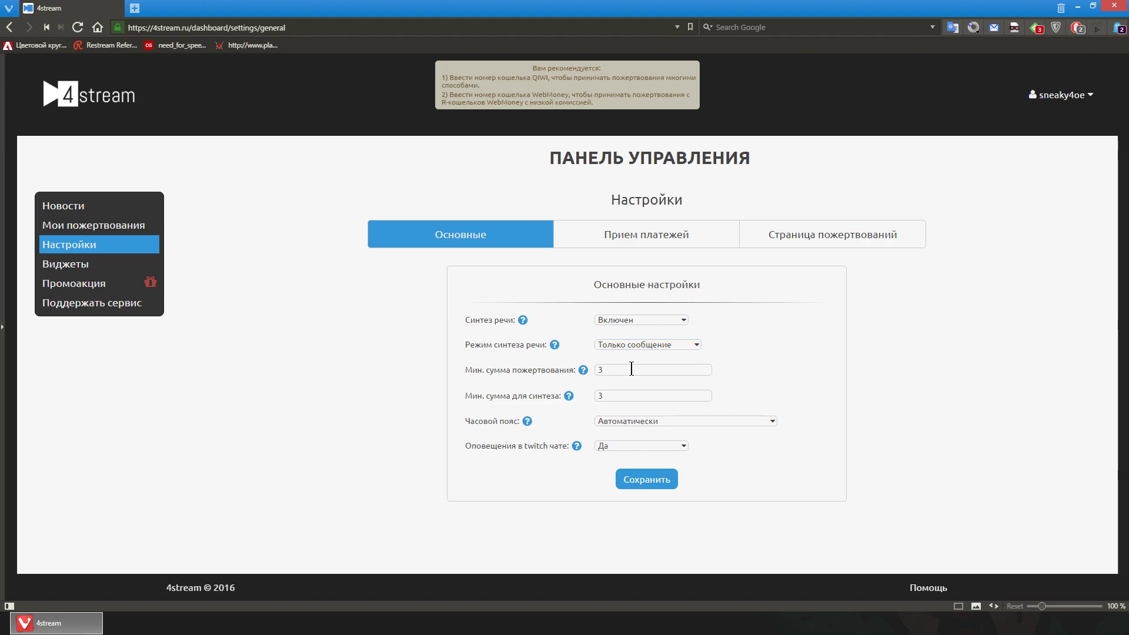
Examine the minimum donation and synthesis amounts and the available time zone options in the general settings.
left_click_drag(632, 369, 579, 395)
left_click(629, 393)
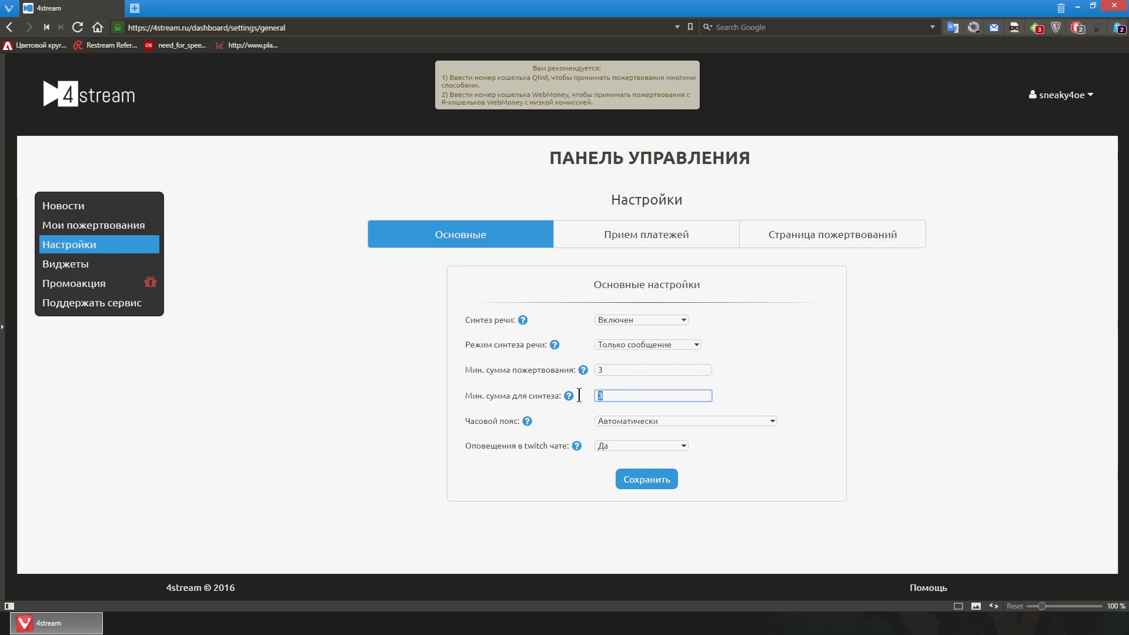
left_click(743, 385)
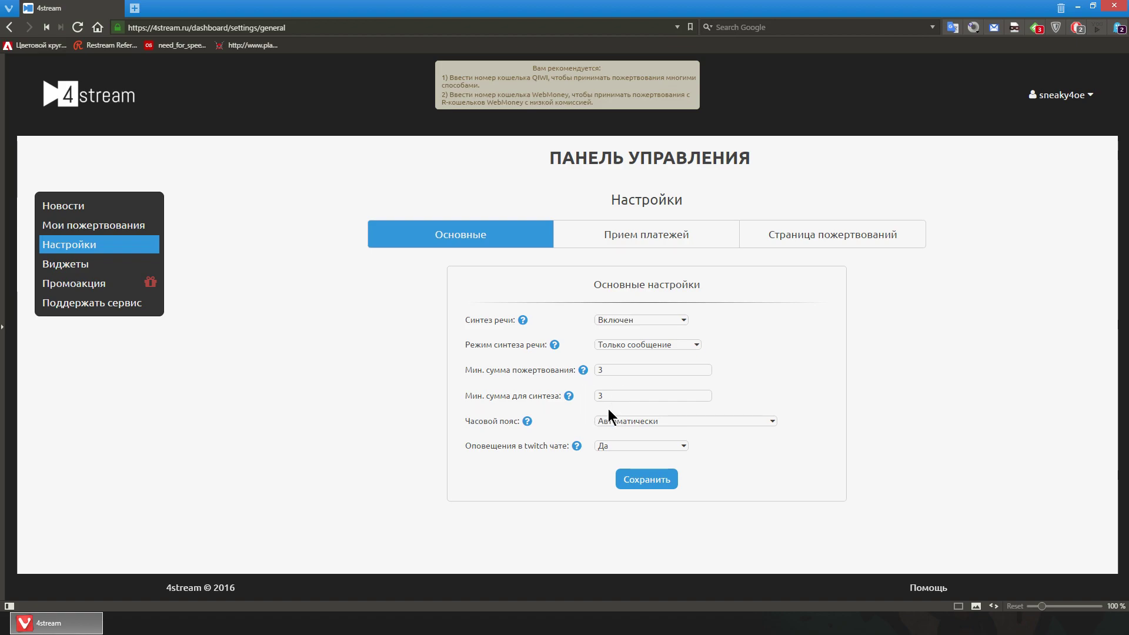
left_click(616, 423)
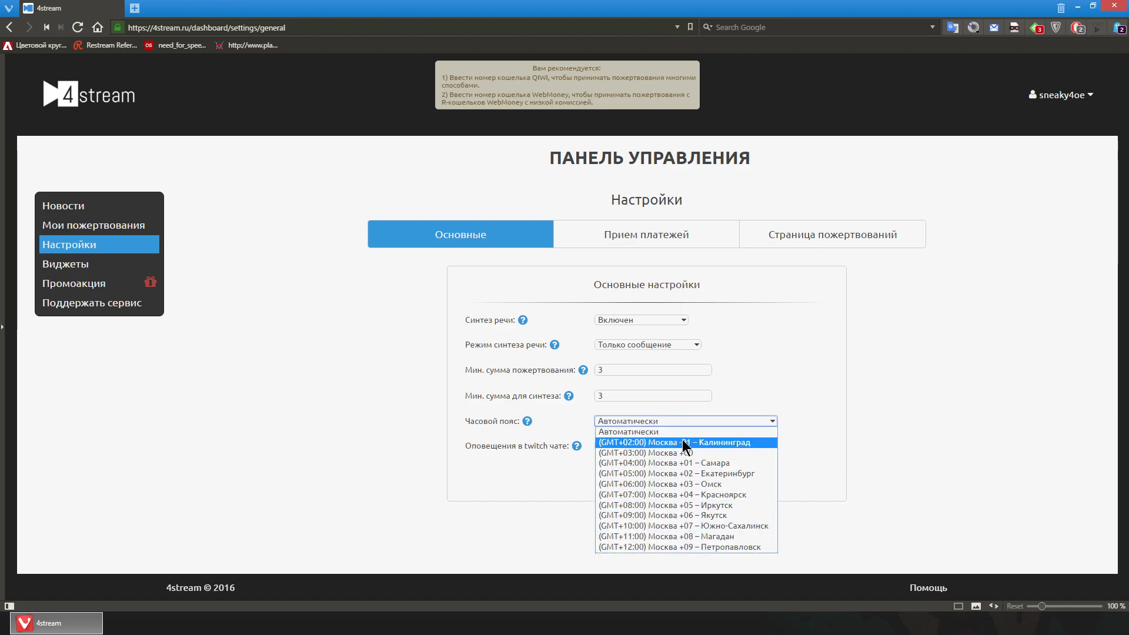
left_click(774, 396)
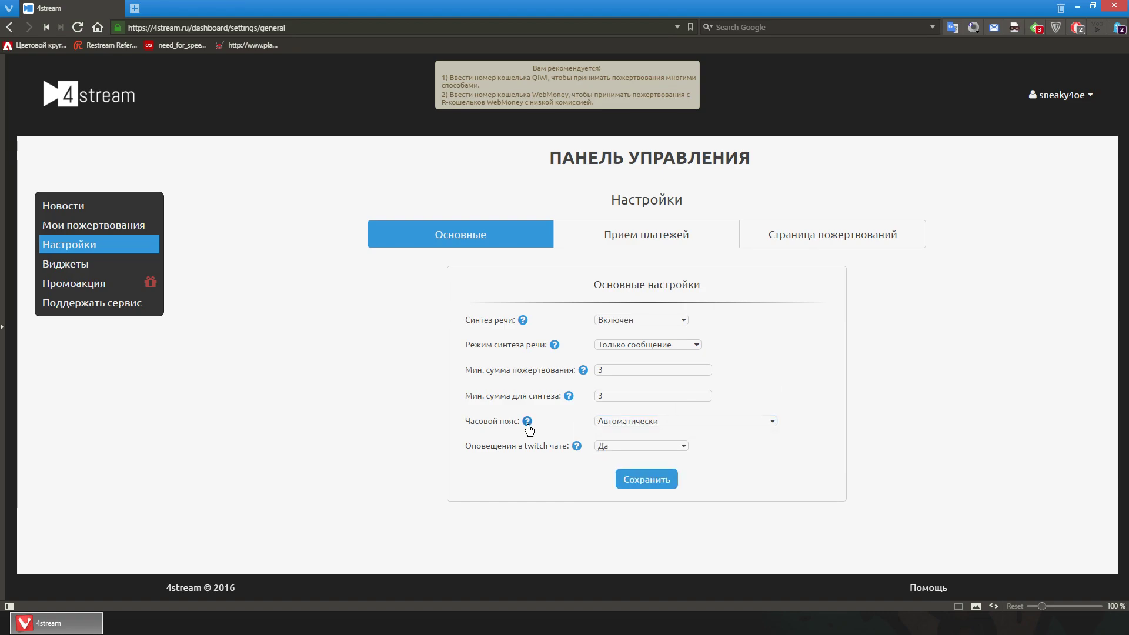
mouse_move(527, 429)
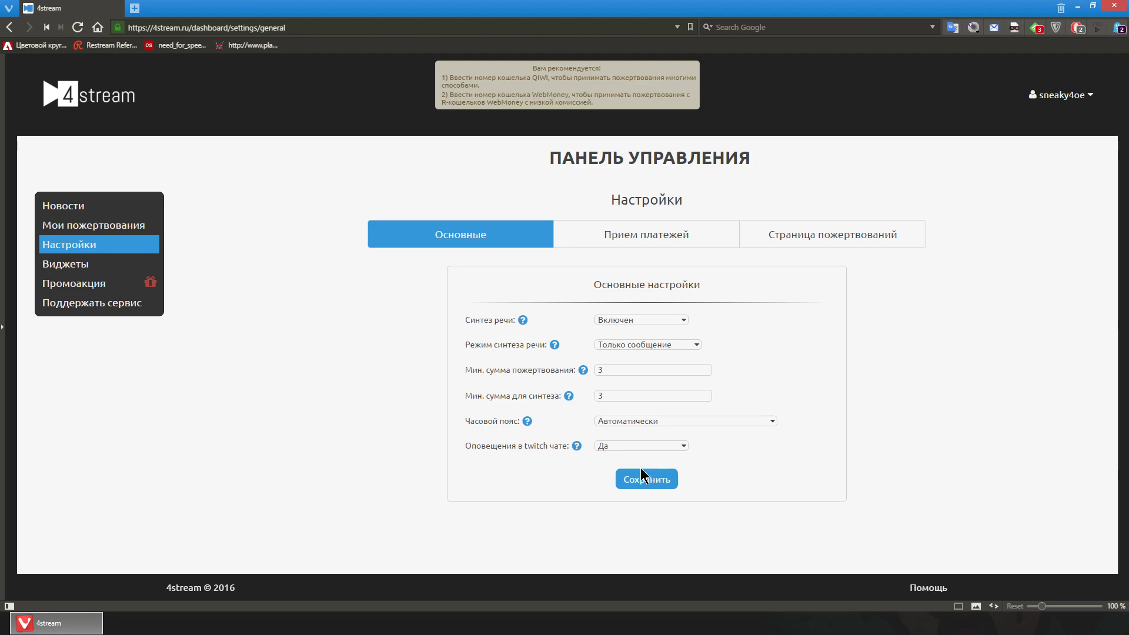
Open the "Прием платежей" settings and examine the QIWI, Yandex and WebMoney wallet number fields.
left_click(611, 239)
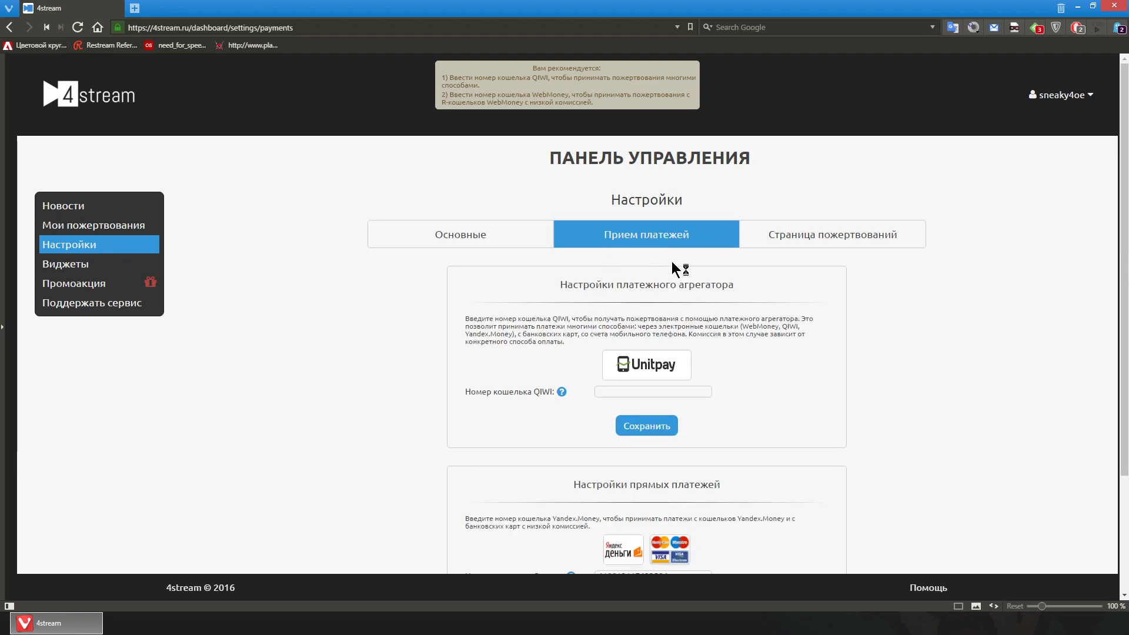
scroll(813, 288, "down", 3)
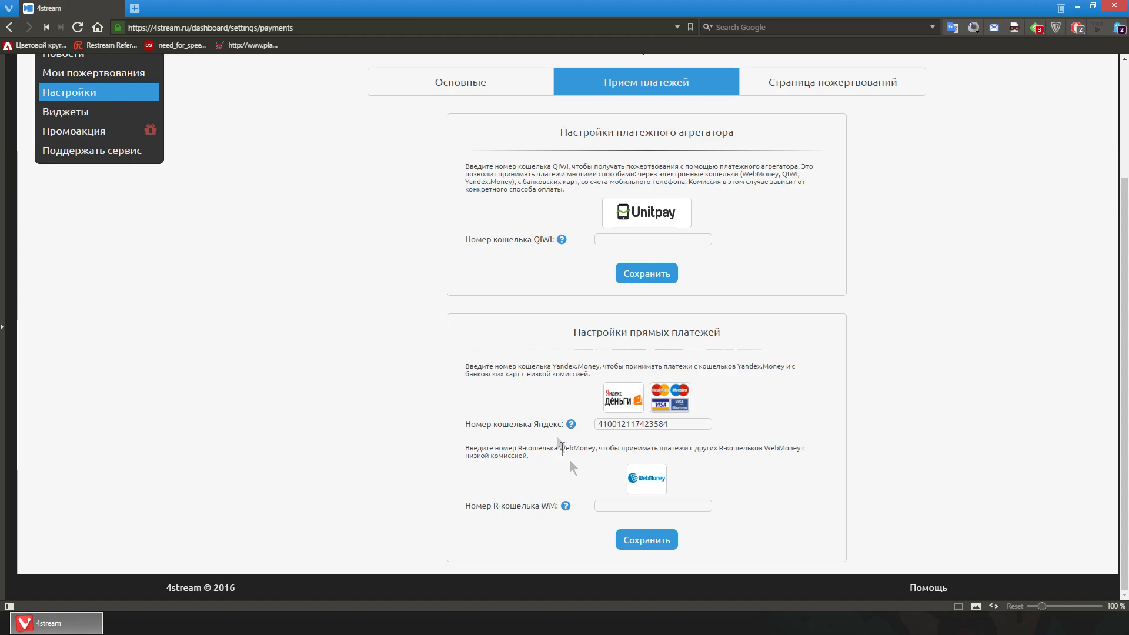
left_click(635, 237)
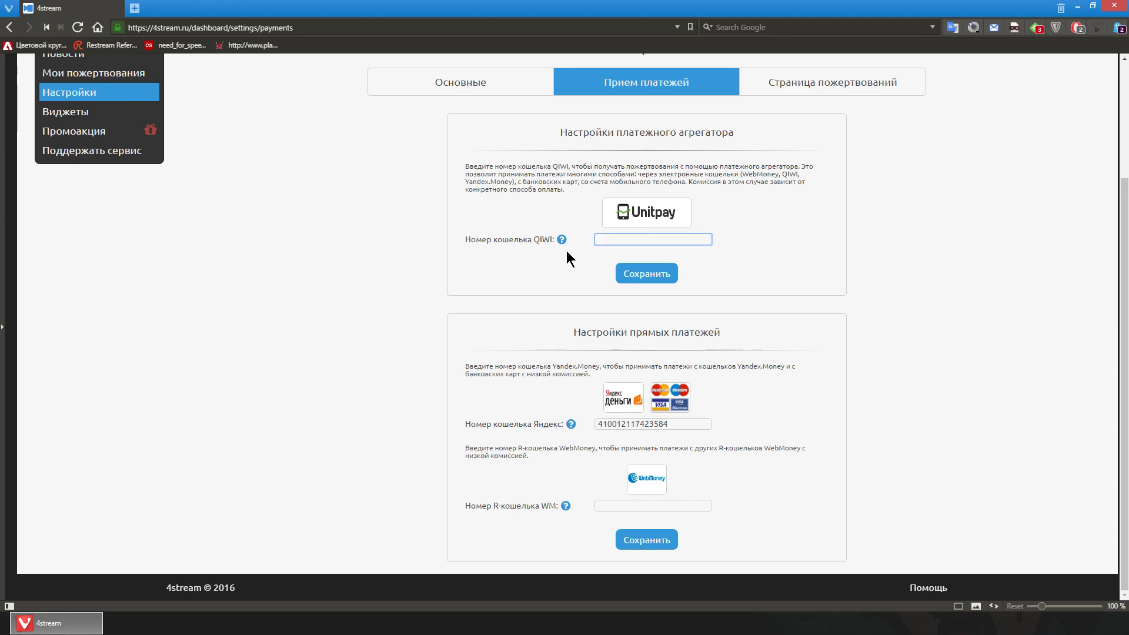
left_click(568, 272)
left_click(680, 423)
left_click(546, 446)
left_click(610, 504)
left_click(576, 480)
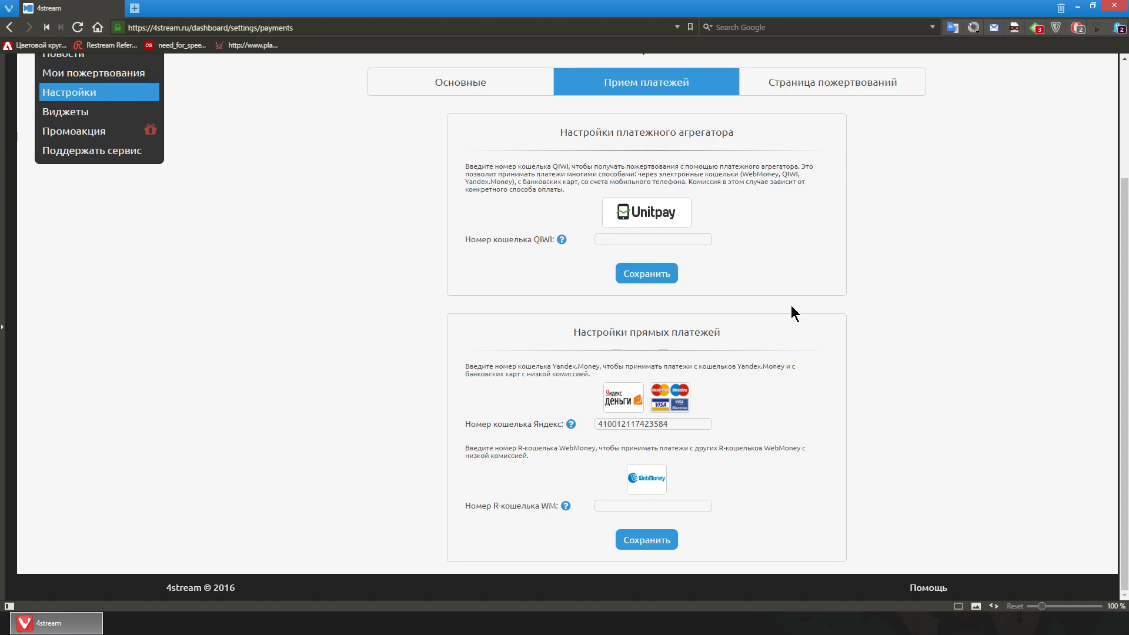
left_click(692, 239)
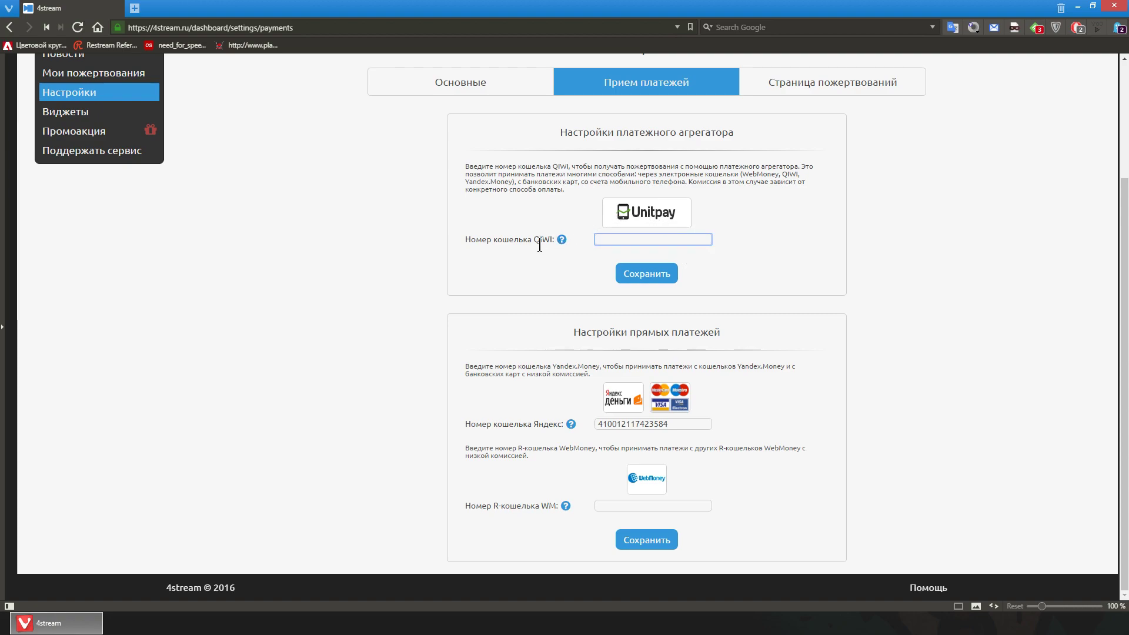
left_click(569, 266)
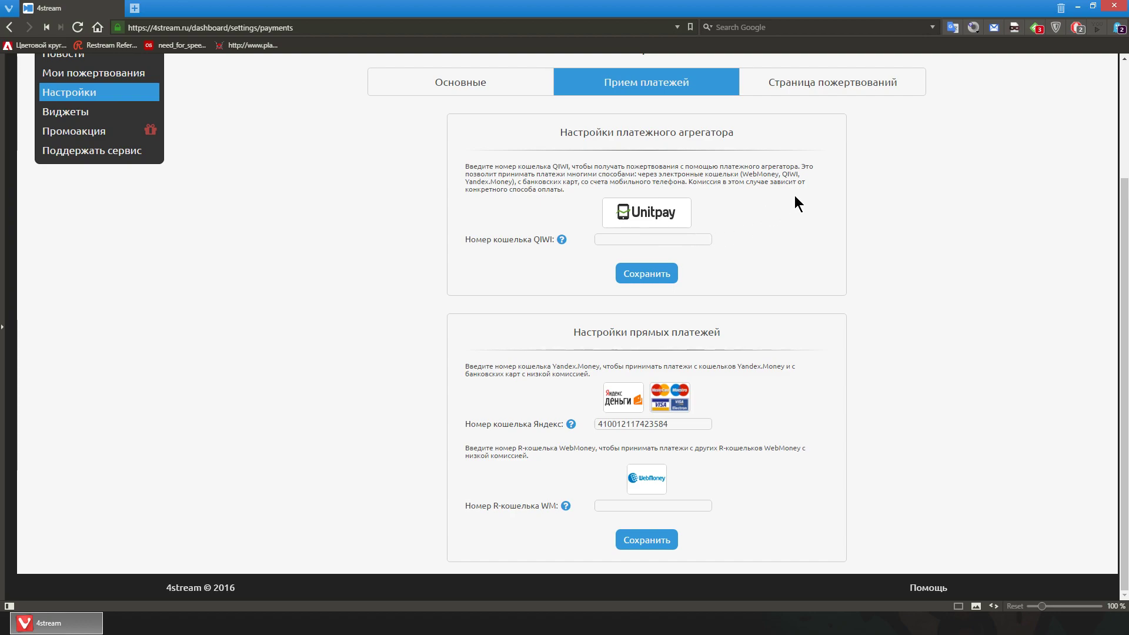
Show the "Страница пожертвований" settings, open the donation page link in a new tab and review the page text.
left_click(820, 85)
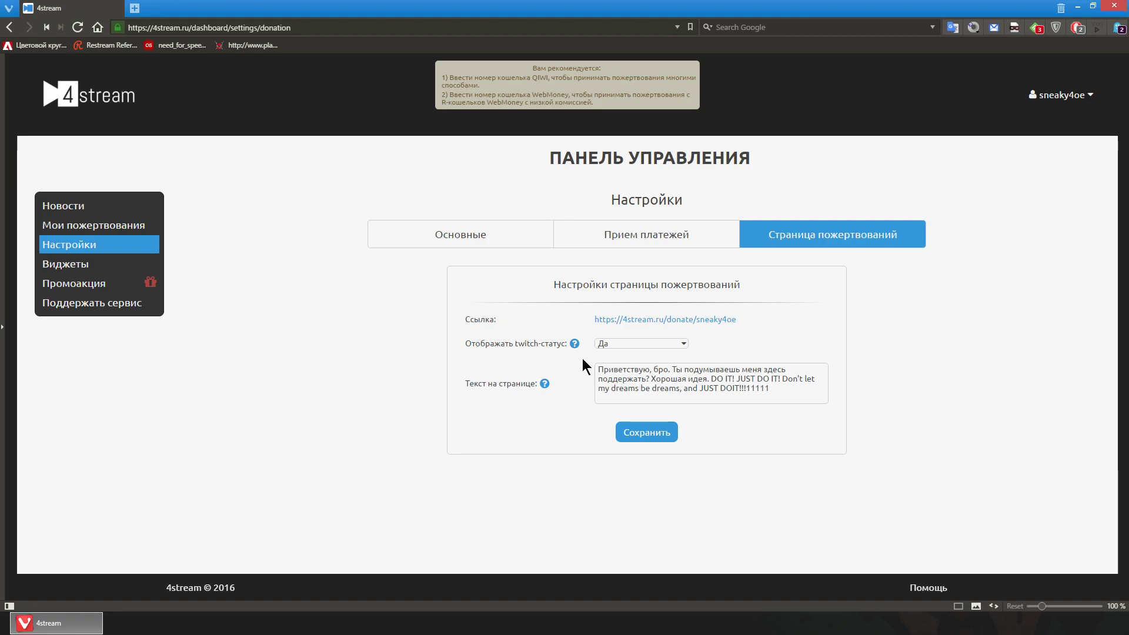
middle_click(729, 323)
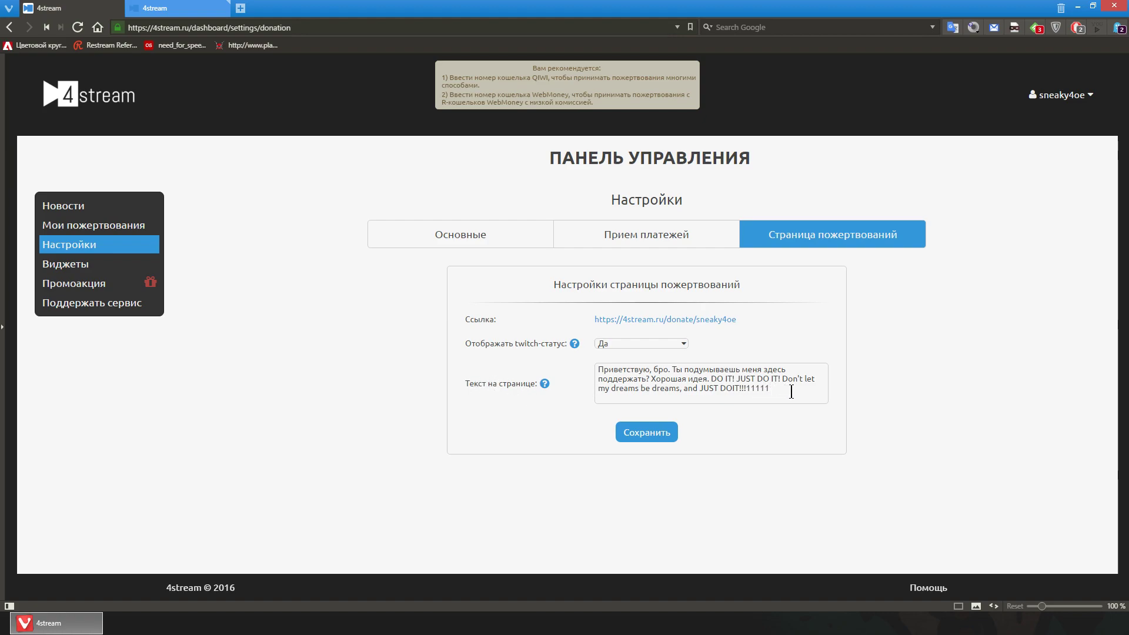
left_click_drag(780, 391, 578, 365)
left_click(707, 402)
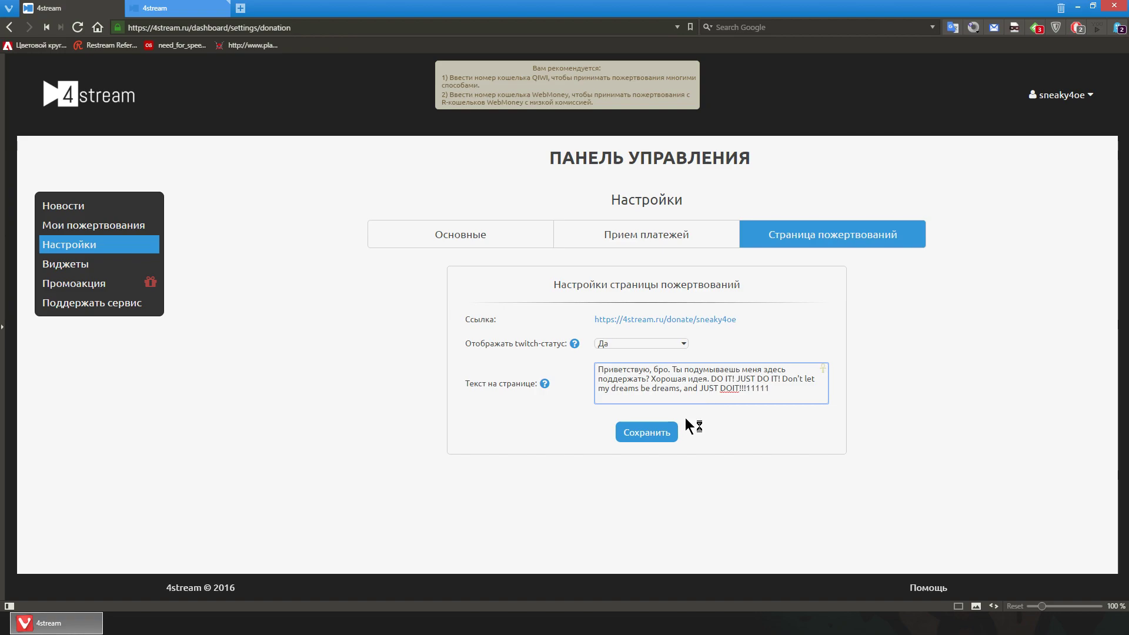
On the donation page, cancel the Twitch nickname confirmation and set the sender name to "свой собственный никнейм".
left_click(186, 12)
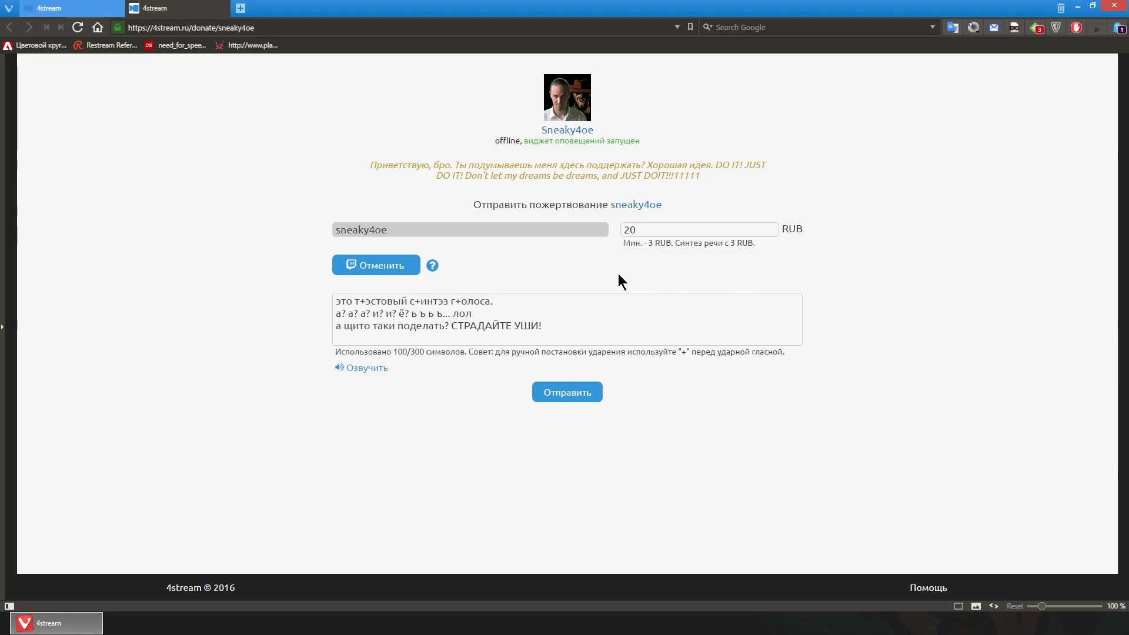
left_click(347, 265)
left_click_drag(388, 230, 296, 229)
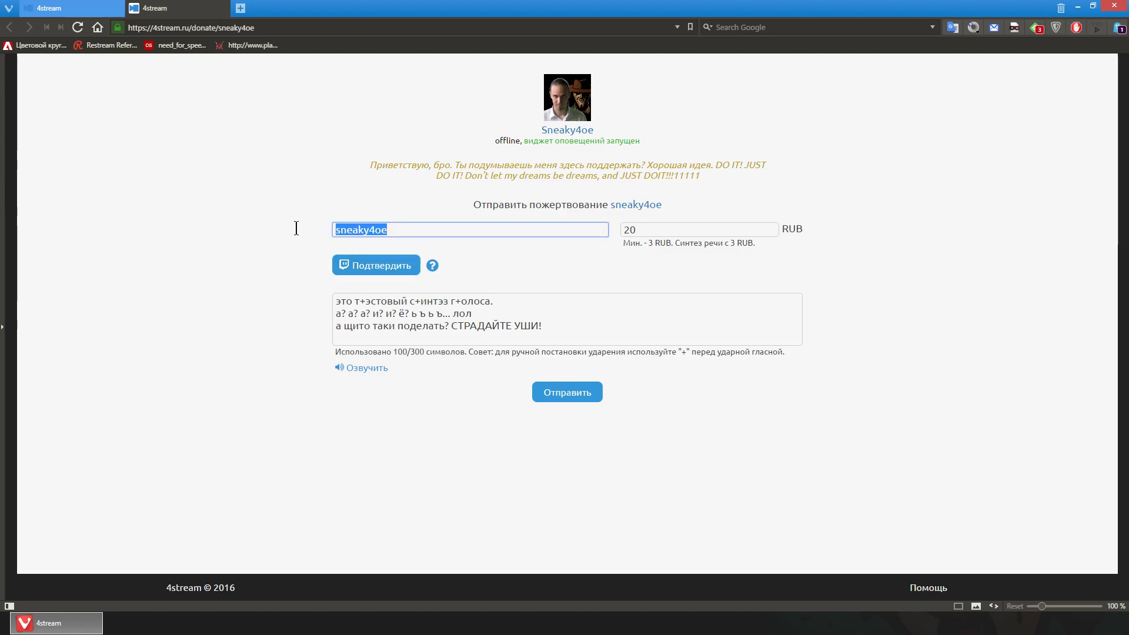
type("свой собственный никнейм")
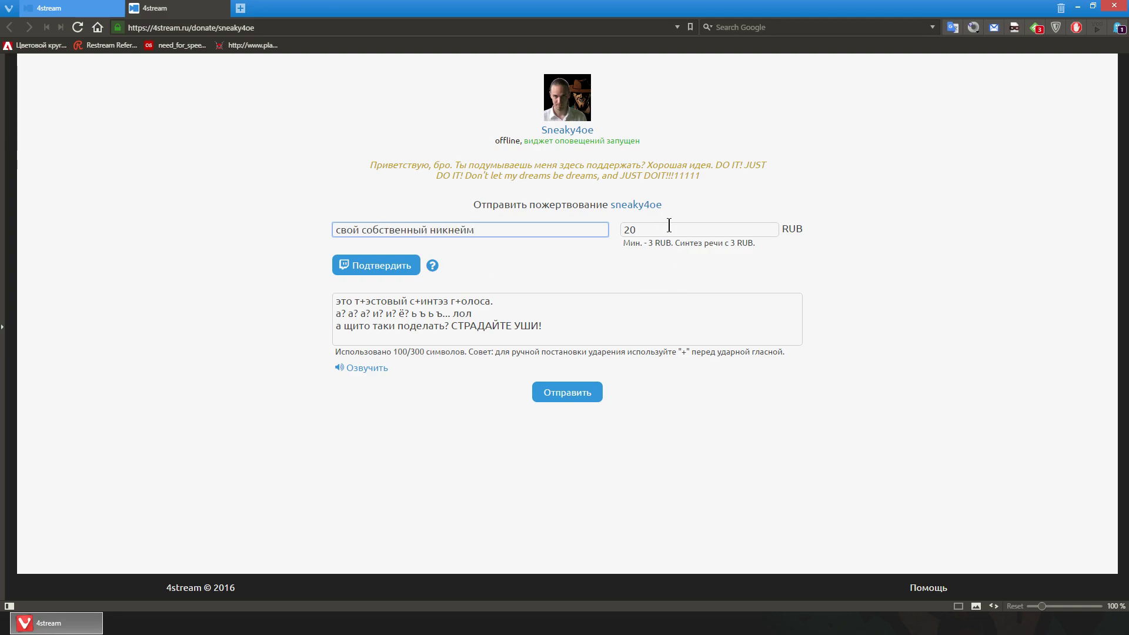
Examine the donation amount and the message text with its "+" stress marks in the donation form.
left_click(669, 225)
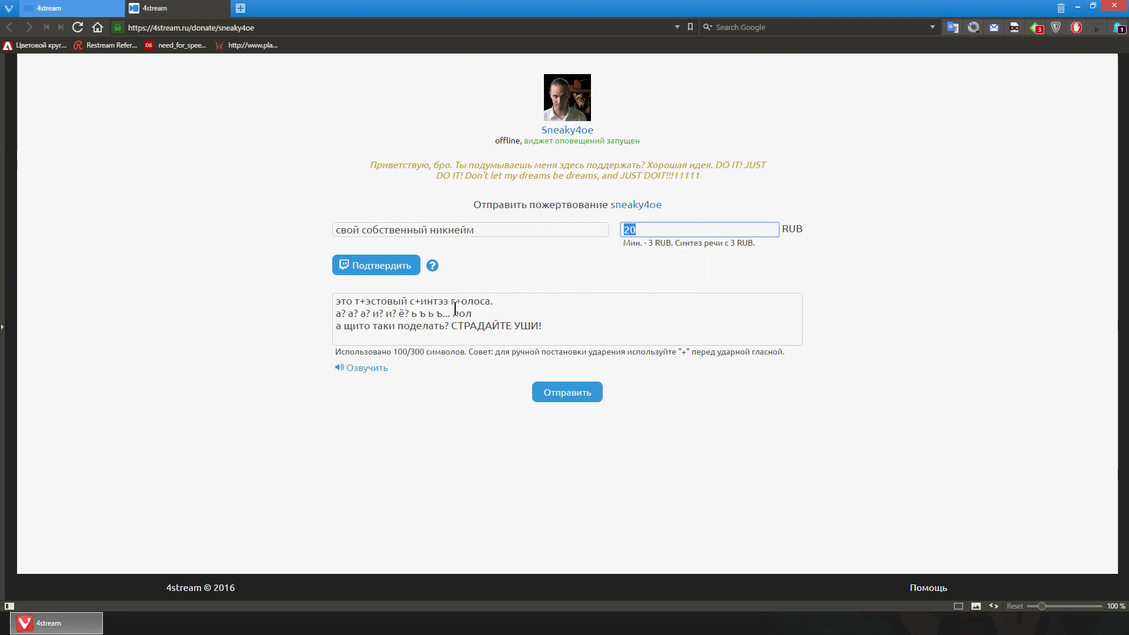
left_click_drag(592, 327, 274, 292)
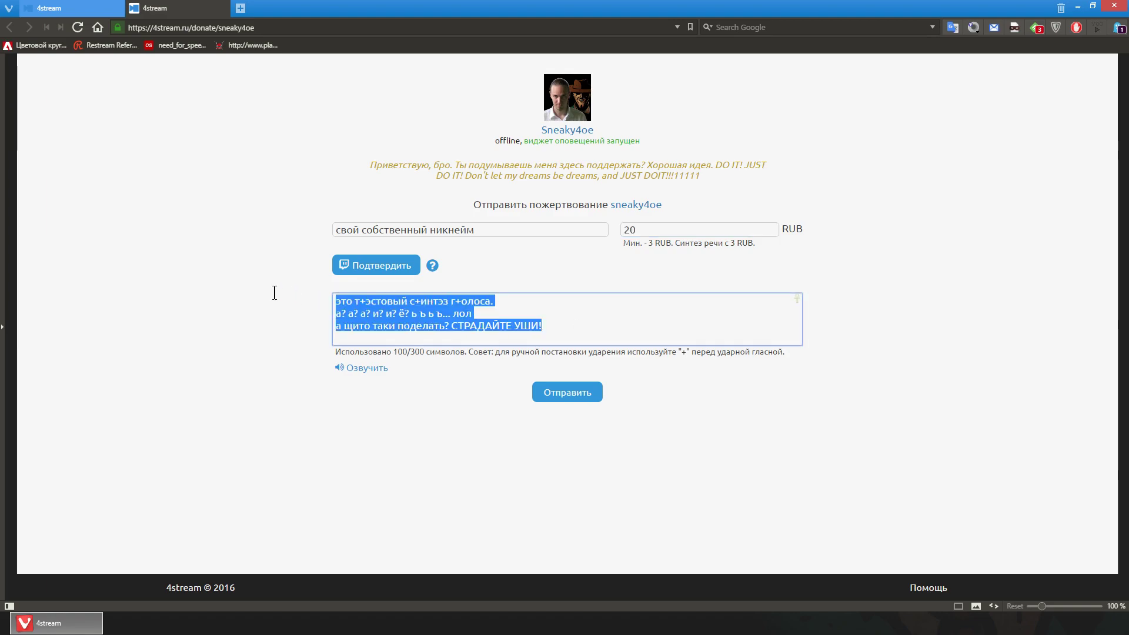
left_click(674, 333)
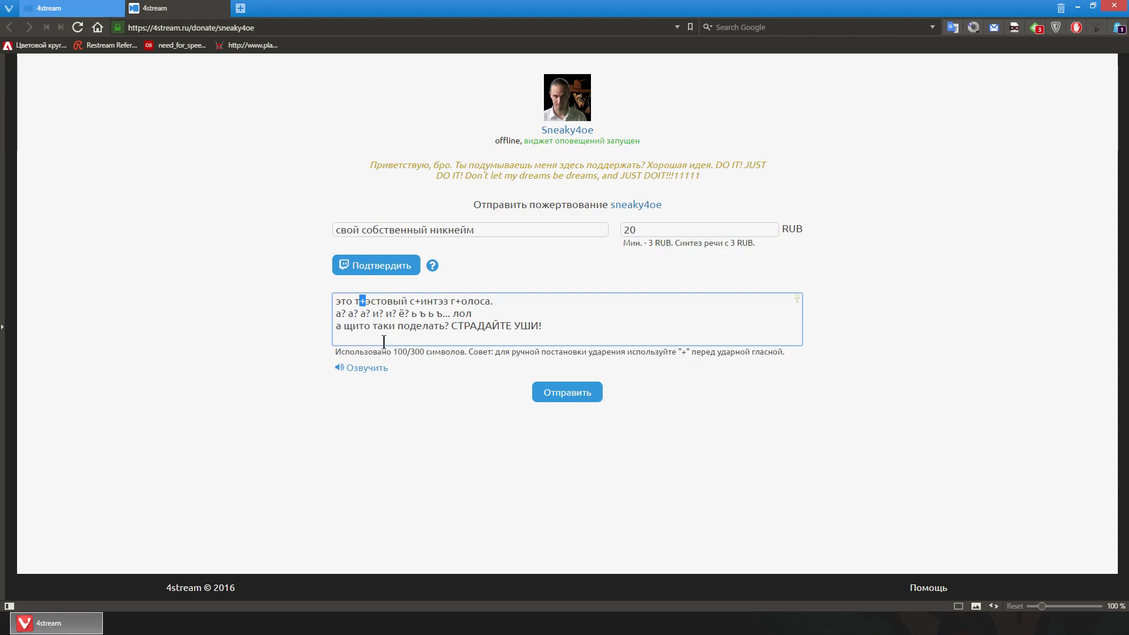
left_click(372, 325)
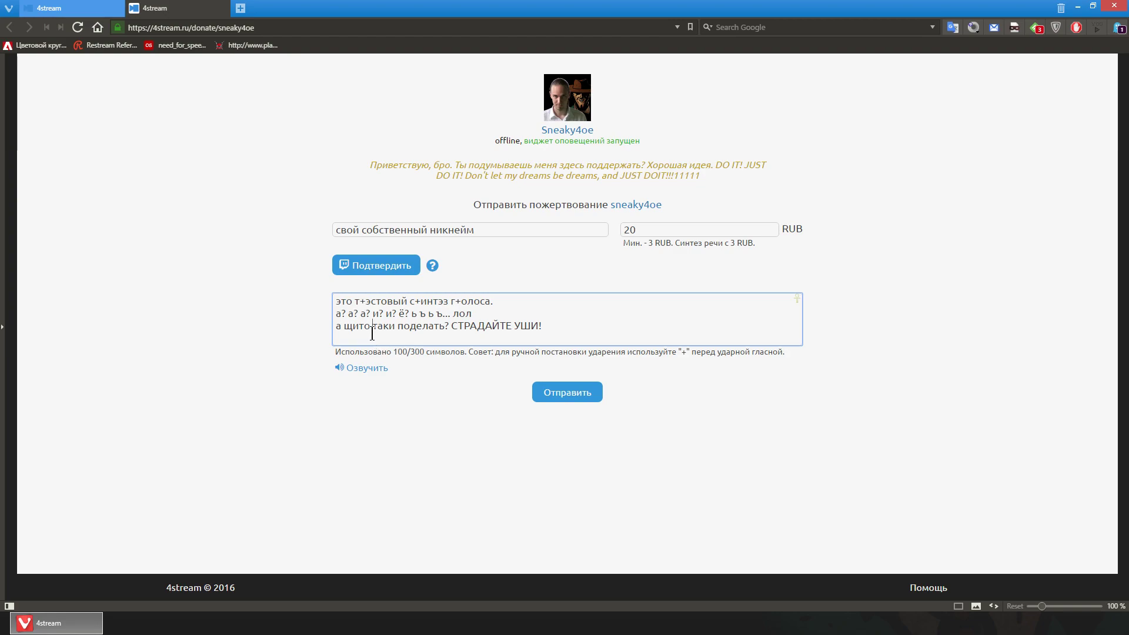
Play the message's speech synthesis, move the stress mark so the word reads "синт+эз", and play it again.
left_click(363, 370)
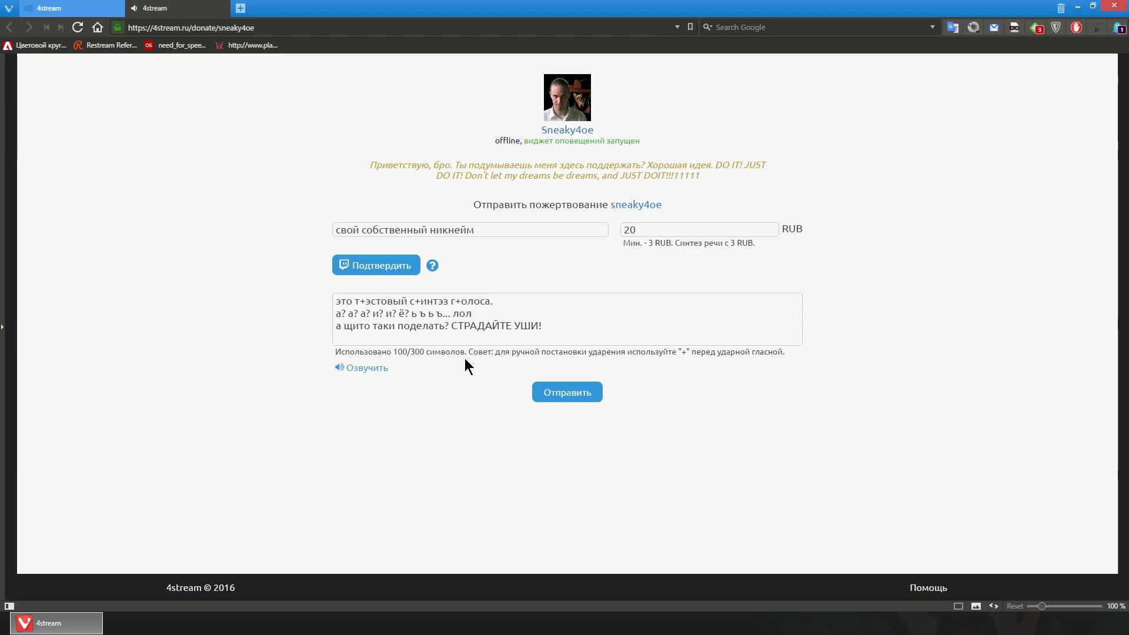
left_click_drag(553, 327, 333, 298)
left_click(438, 321)
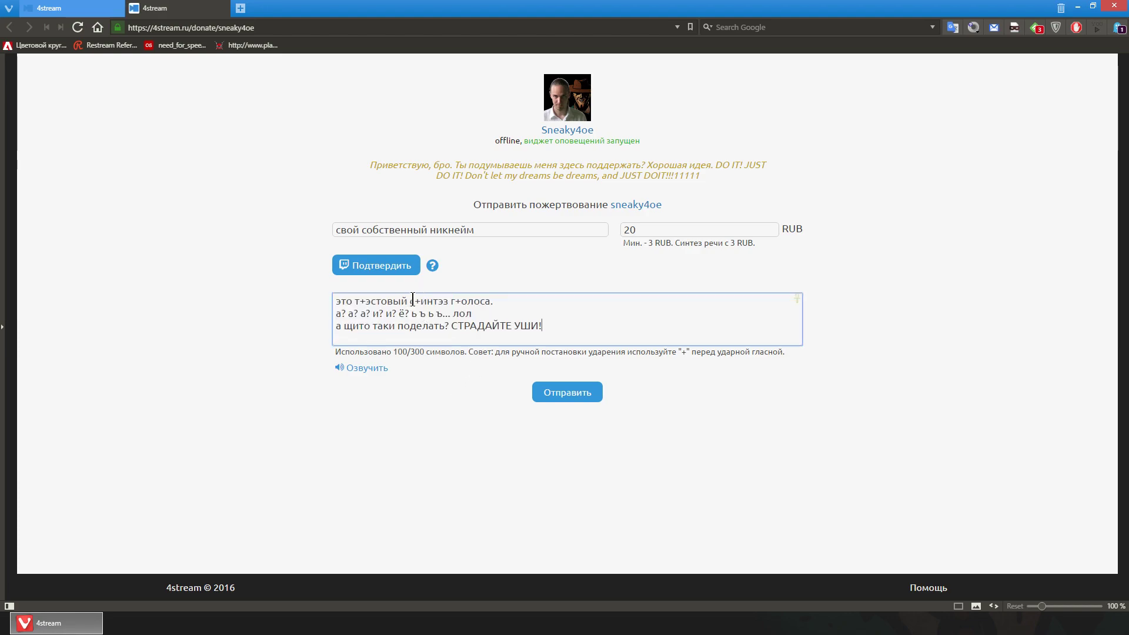
key("Delete")
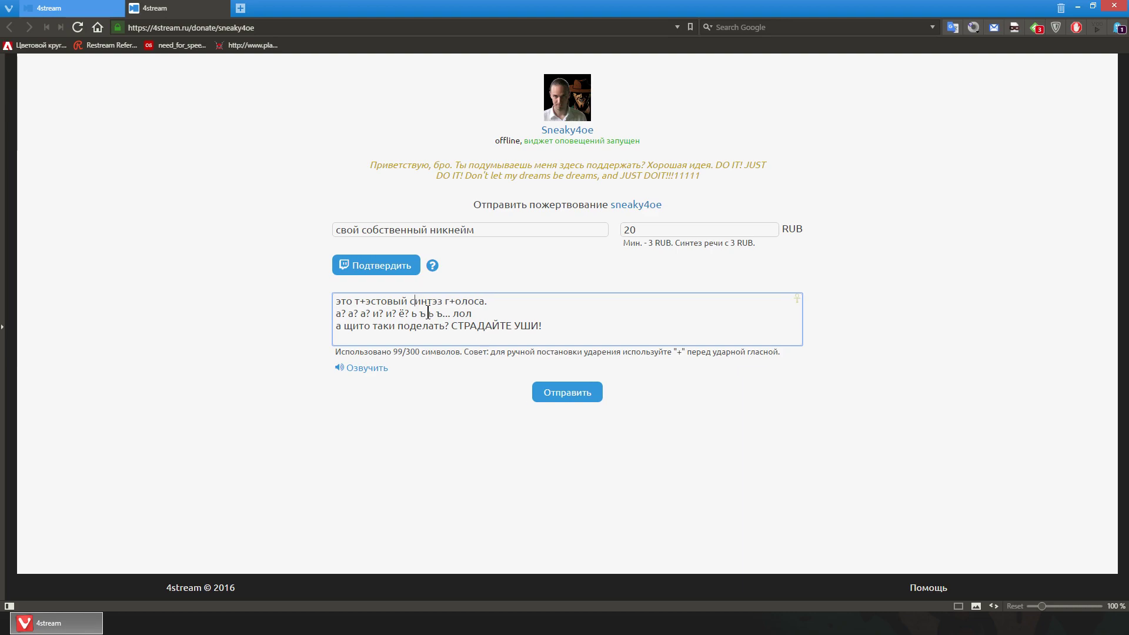
type("+")
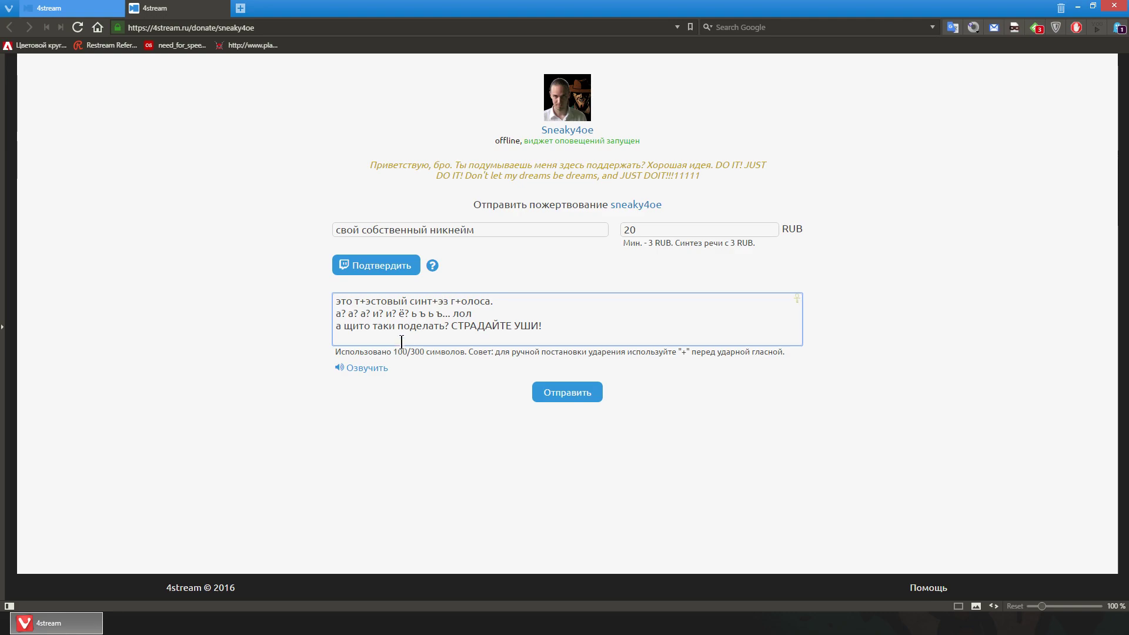
left_click(379, 373)
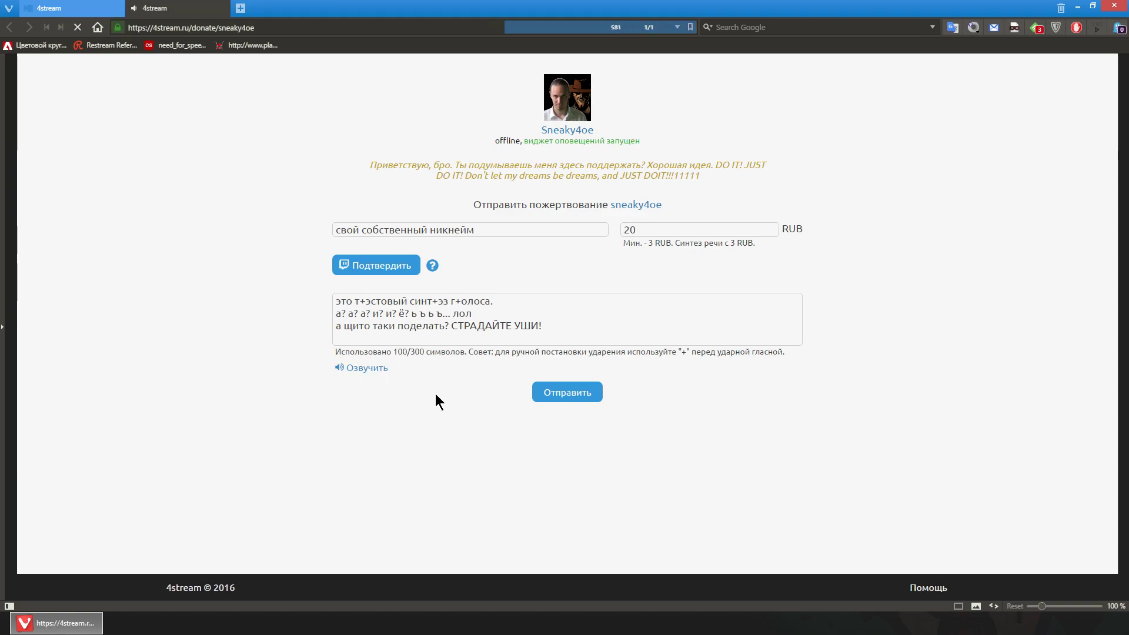
Confirm the sender through the Twitch nickname and submit the 20 RUB donation to open the payment method choice.
key("ctrl+w")
key("ctrl+shift+t")
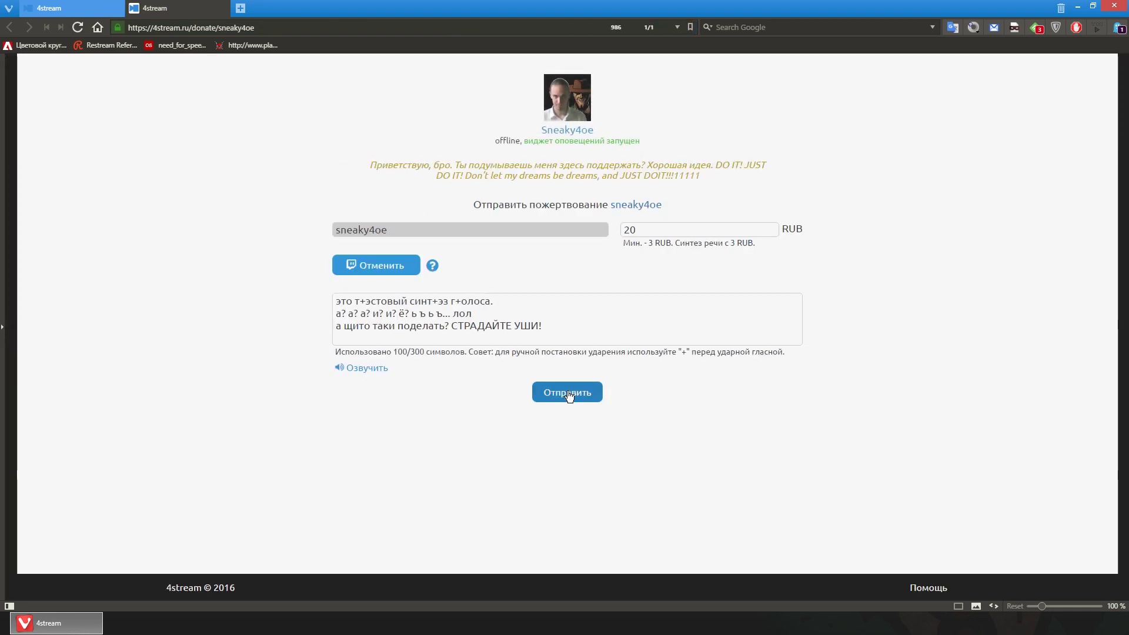
left_click(568, 393)
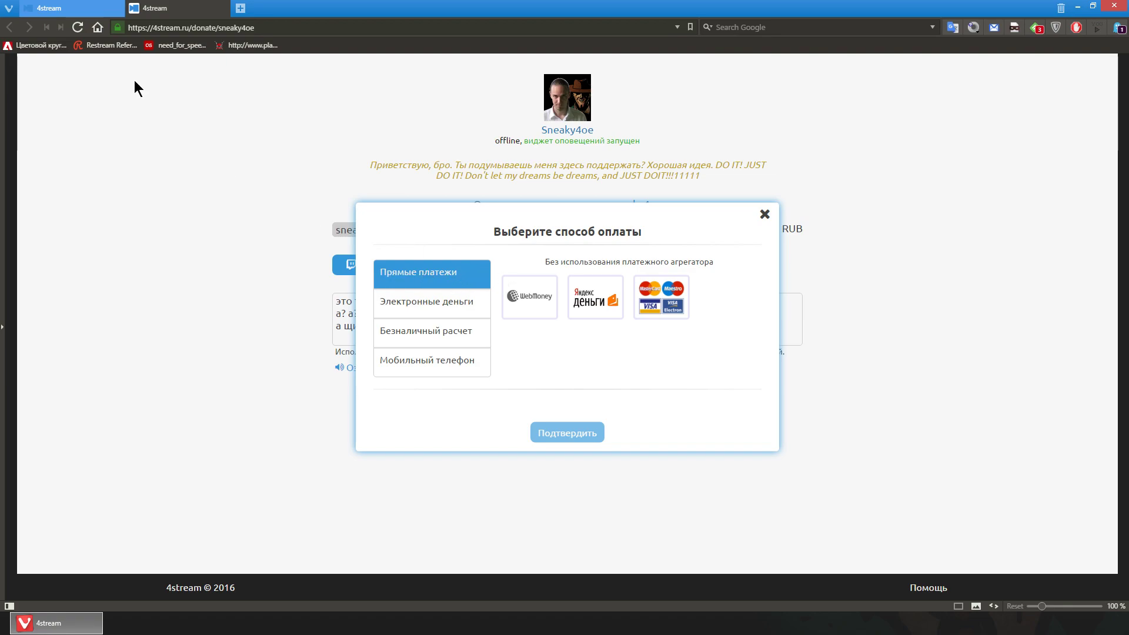
Check the wallet fields in the dashboard's "Прием платежей" settings and return to the donation page's payment choice.
left_click(147, 9)
left_click(653, 238)
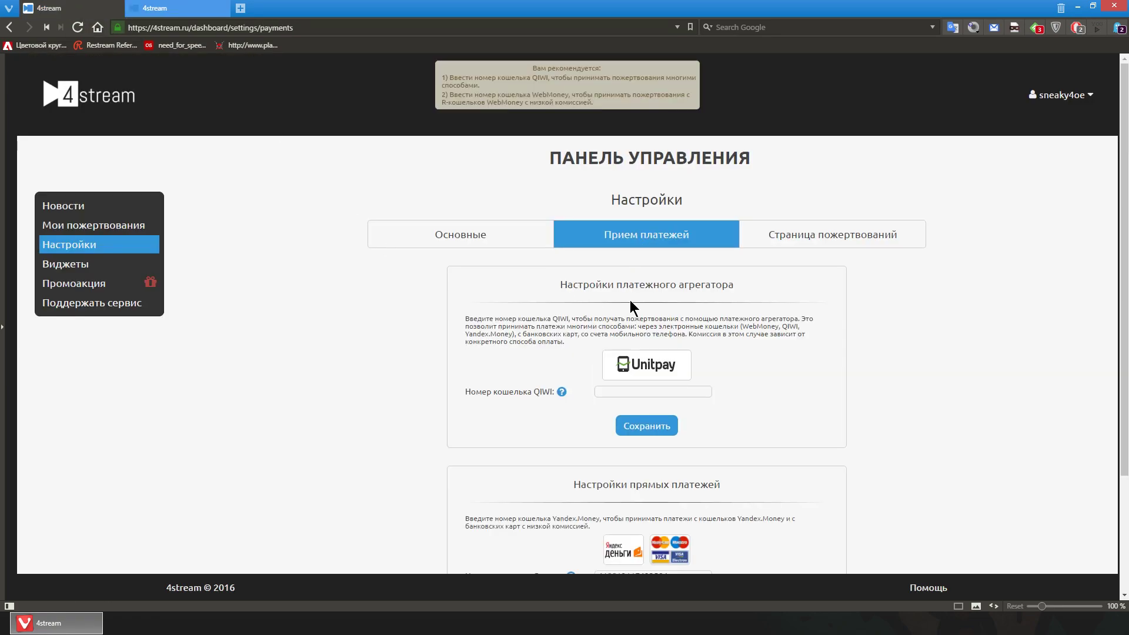
scroll(544, 352, "down", 3)
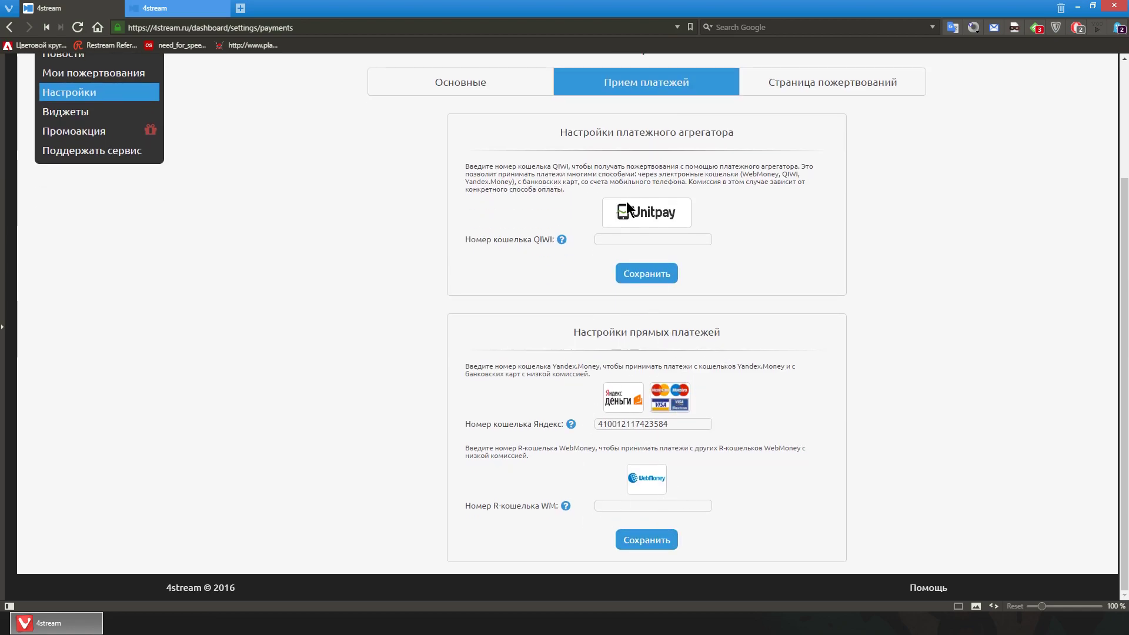
key("ctrl+Tab")
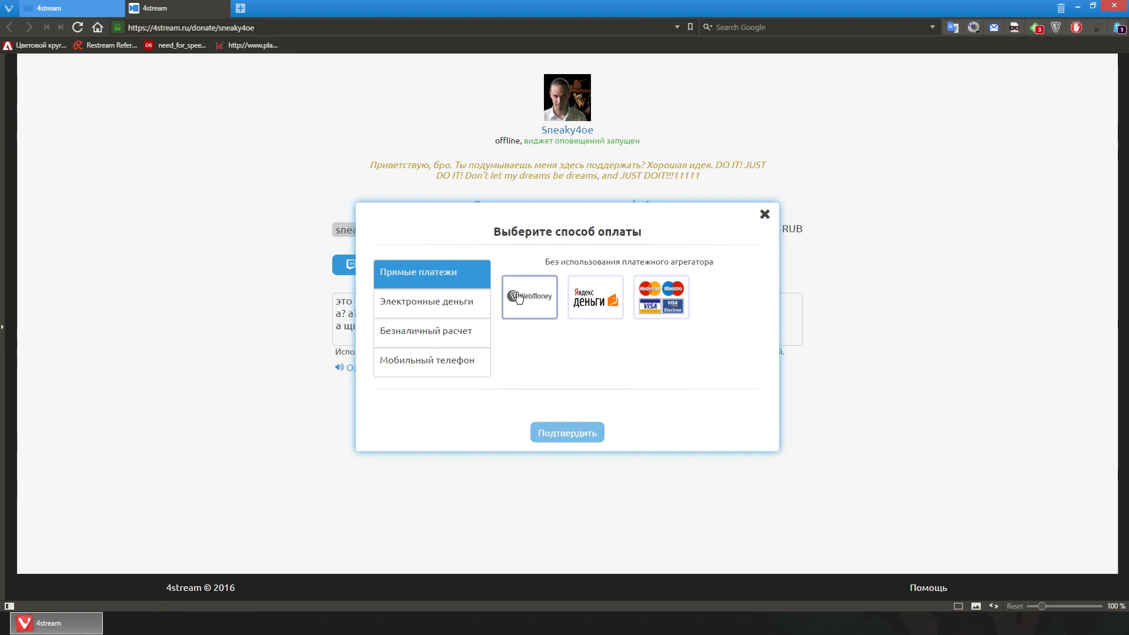
Compare availability and the amount received after commission for WebMoney, Яндекс Деньги and bank cards under "Прямые платежи".
left_click(518, 297)
left_click(595, 296)
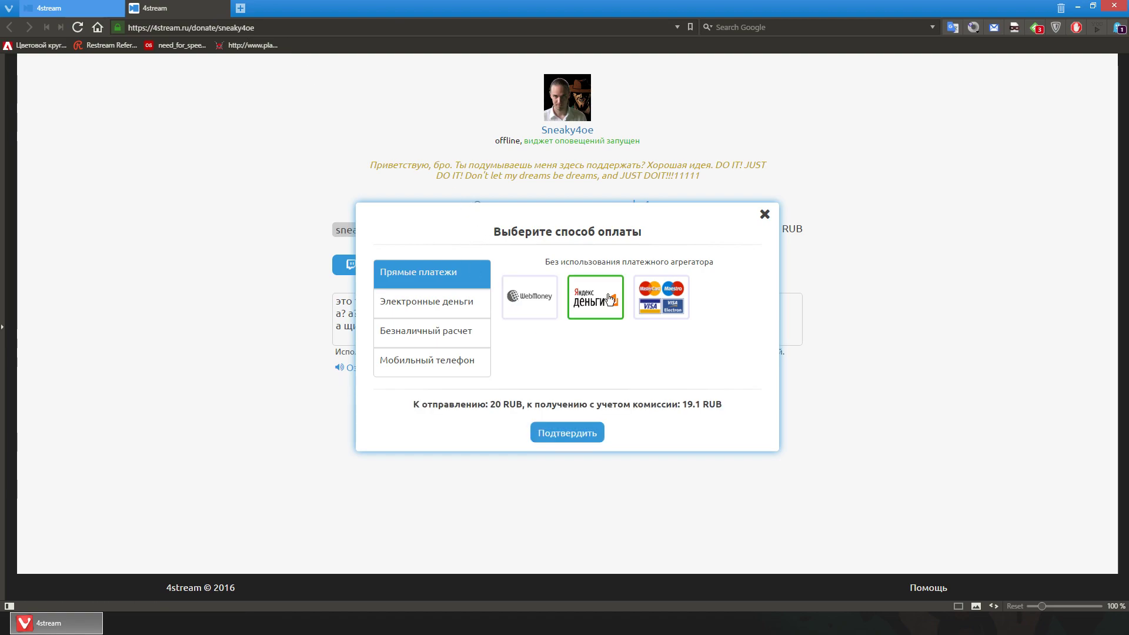
left_click(687, 304)
left_click(595, 297)
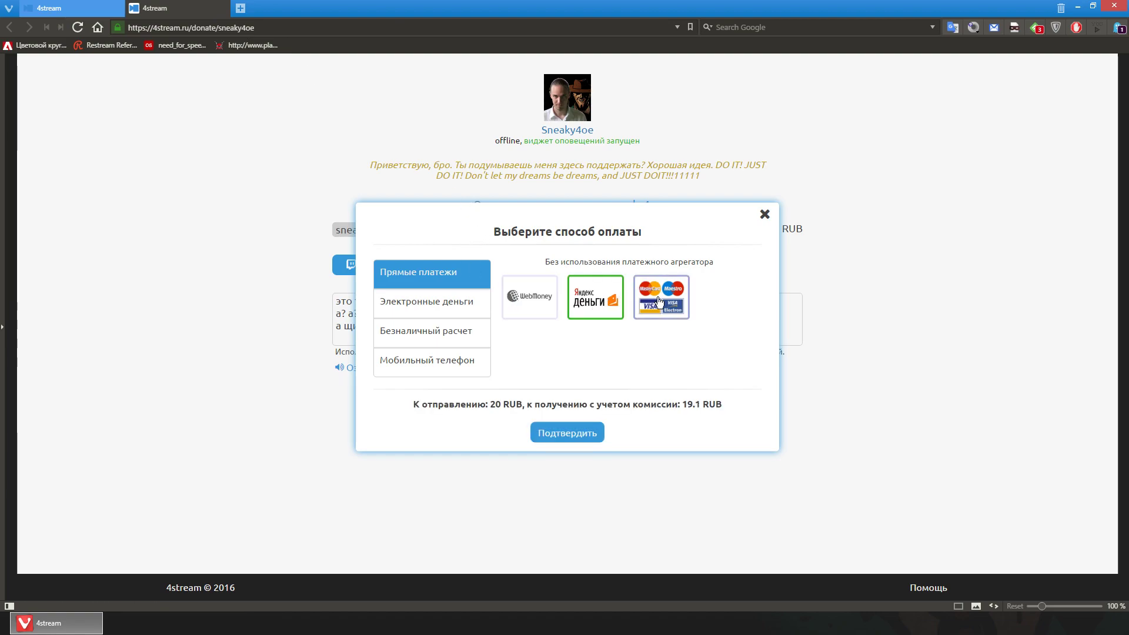
left_click(661, 297)
left_click(535, 299)
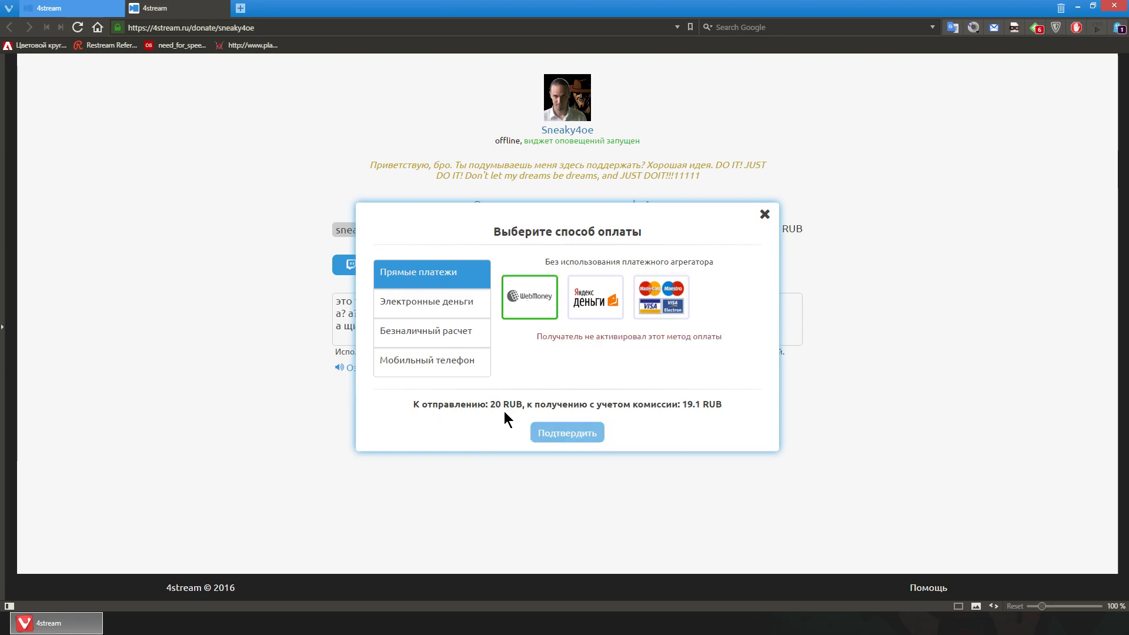
left_click_drag(682, 405, 725, 393)
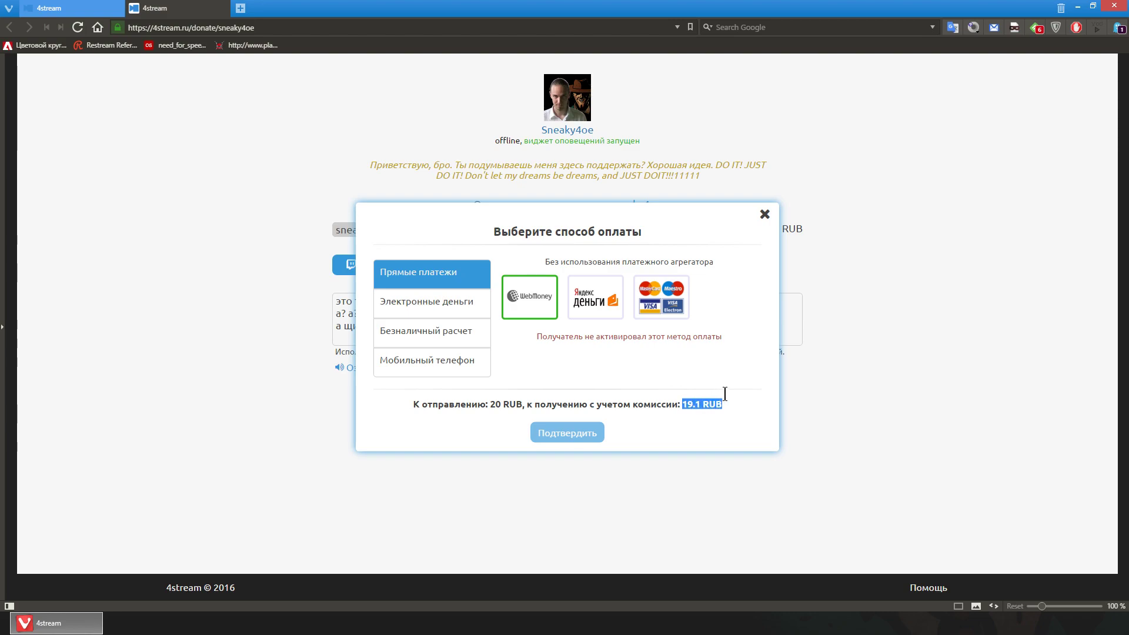
left_click(593, 300)
left_click(664, 303)
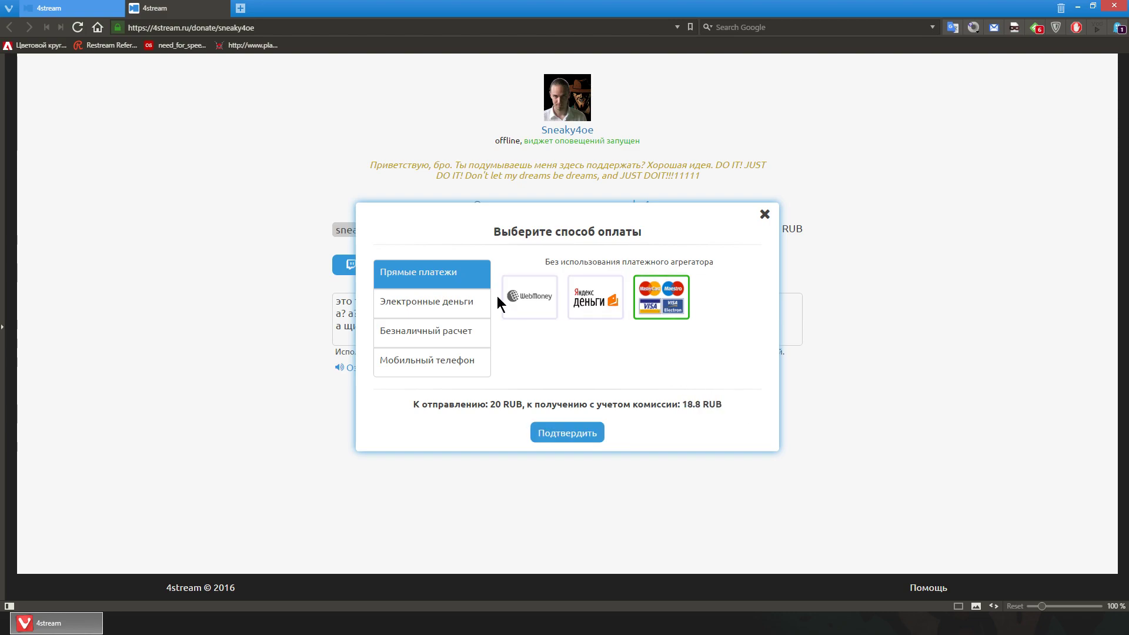
Check the commission for the wallets under "Электронные деньги" and for Альфа-Банк under "Безналичный расчет".
left_click(451, 305)
left_click(529, 297)
left_click(595, 297)
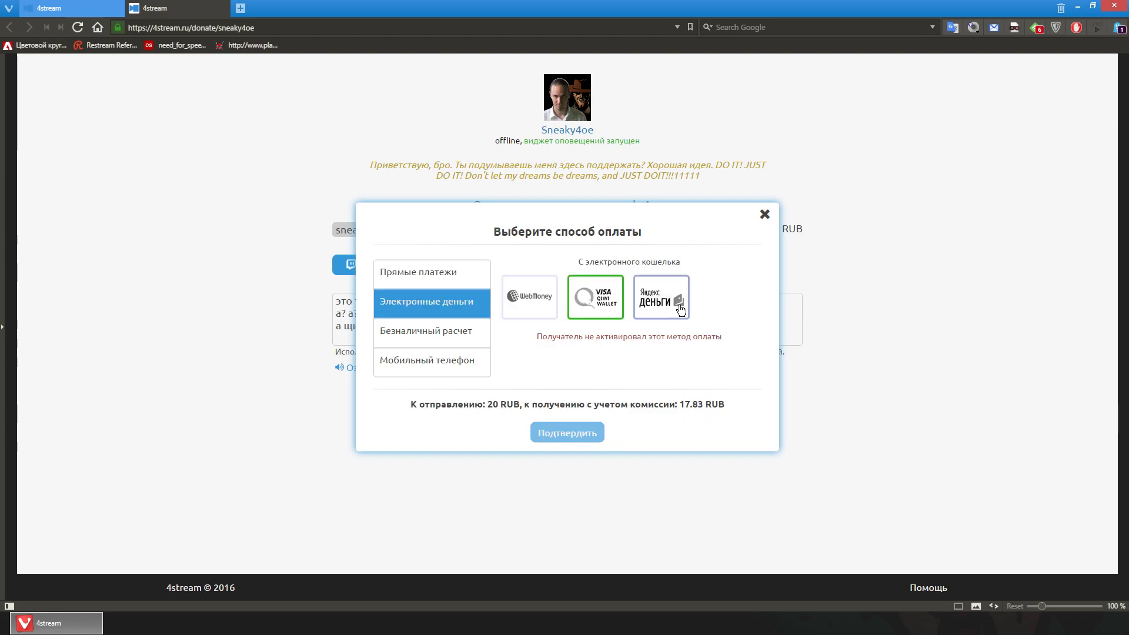
left_click(661, 297)
left_click(474, 334)
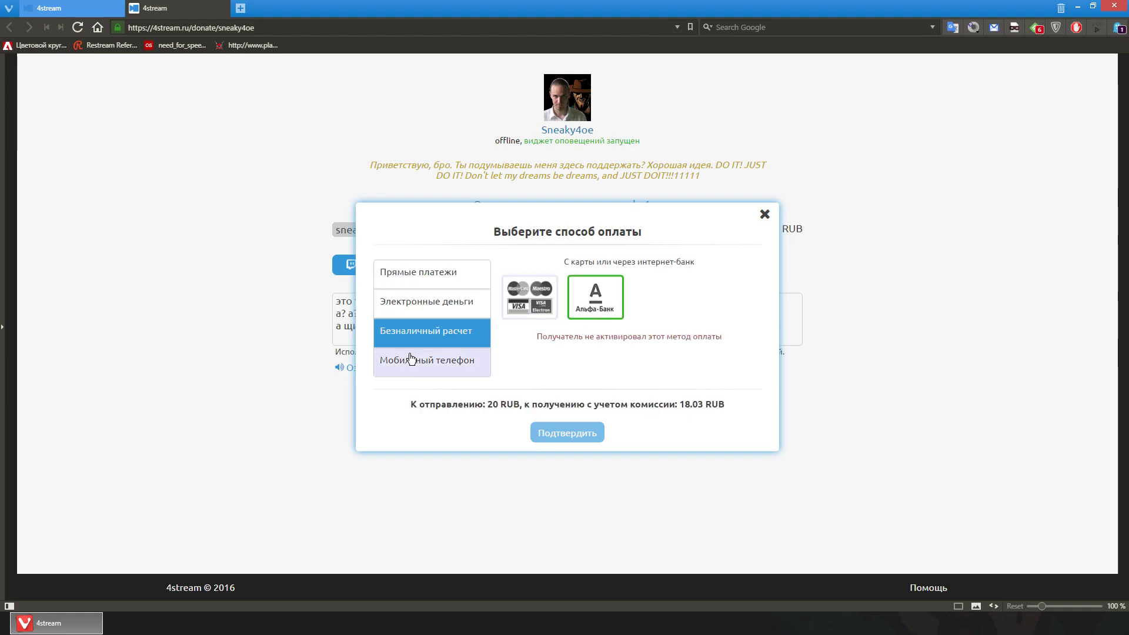
Check the МТС, МегаФон, Билайн and TELE2 options under "Мобильный телефон" and close the payment method choice.
left_click(435, 364)
left_click(529, 297)
left_click(595, 297)
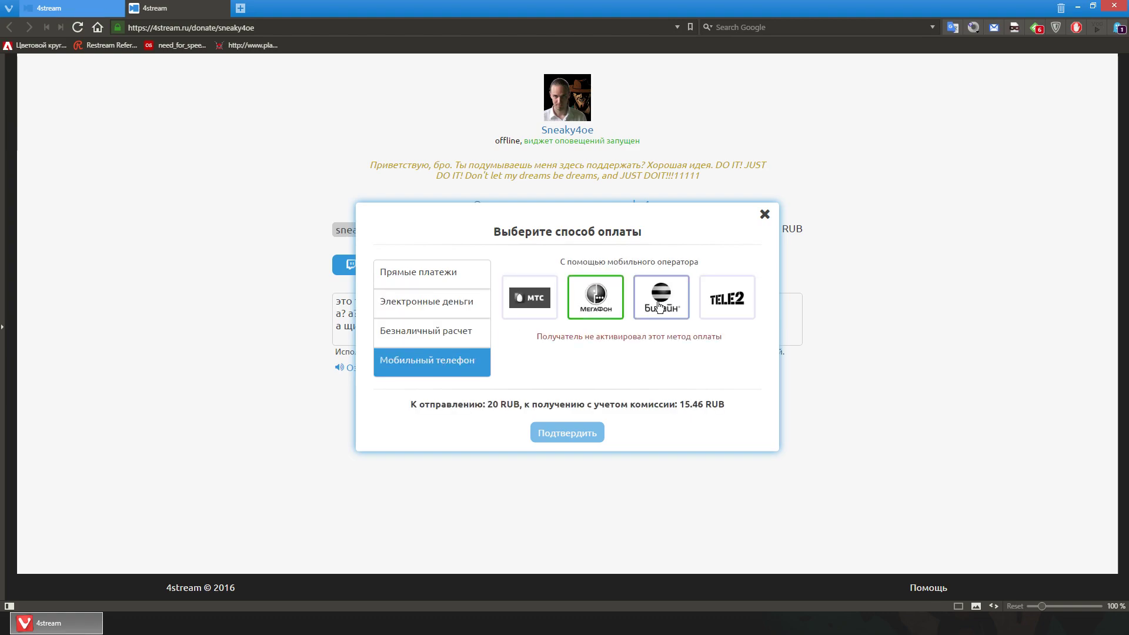
left_click(661, 297)
left_click(732, 302)
left_click(764, 214)
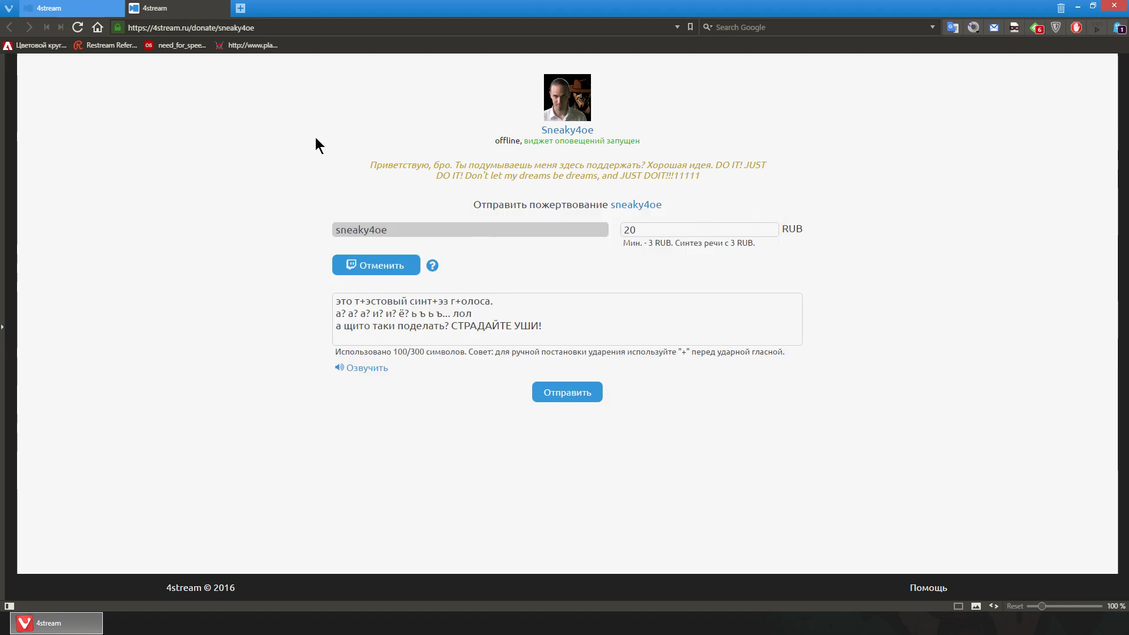
Close the donation page tab and show the "Виджет оповещений" settings in the dashboard's "Виджеты" section.
middle_click(164, 4)
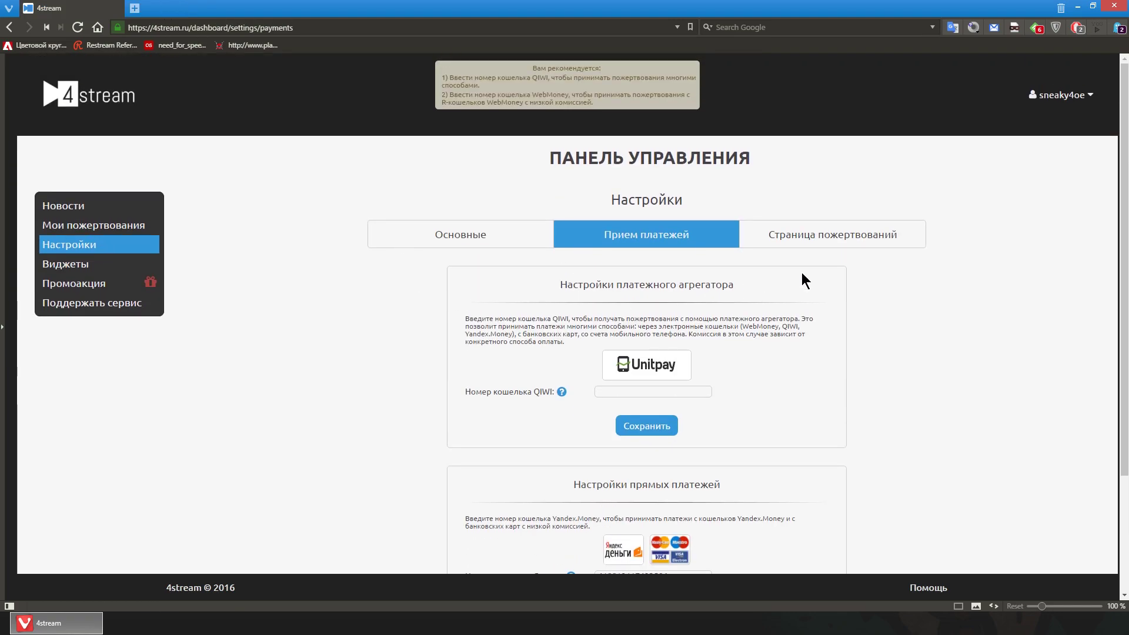
left_click(60, 267)
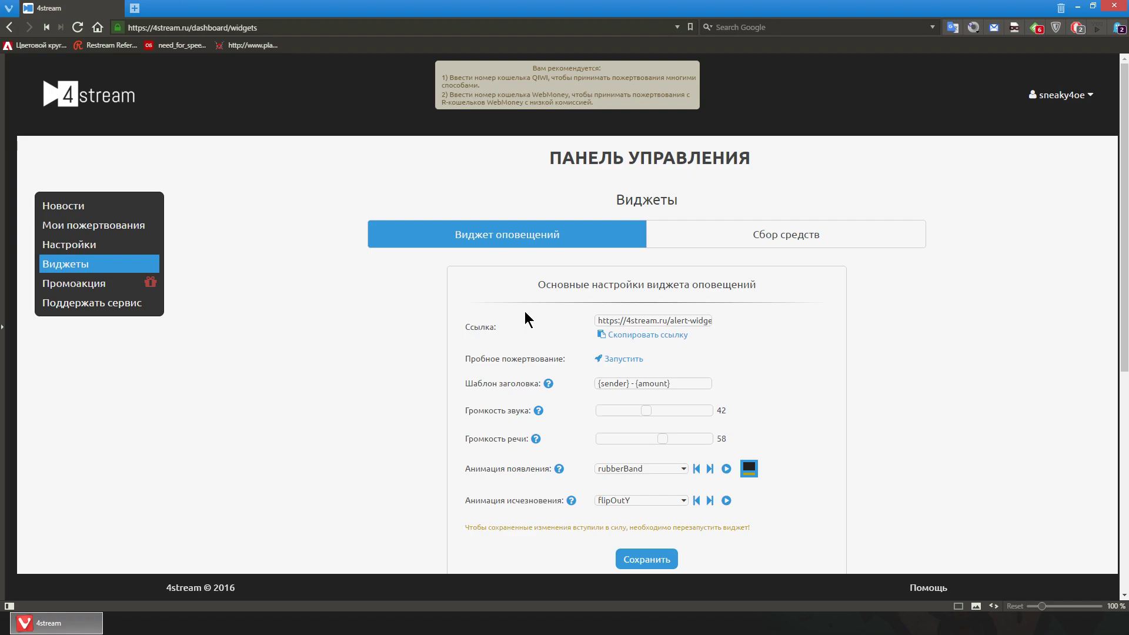
scroll(571, 291, "down", 1)
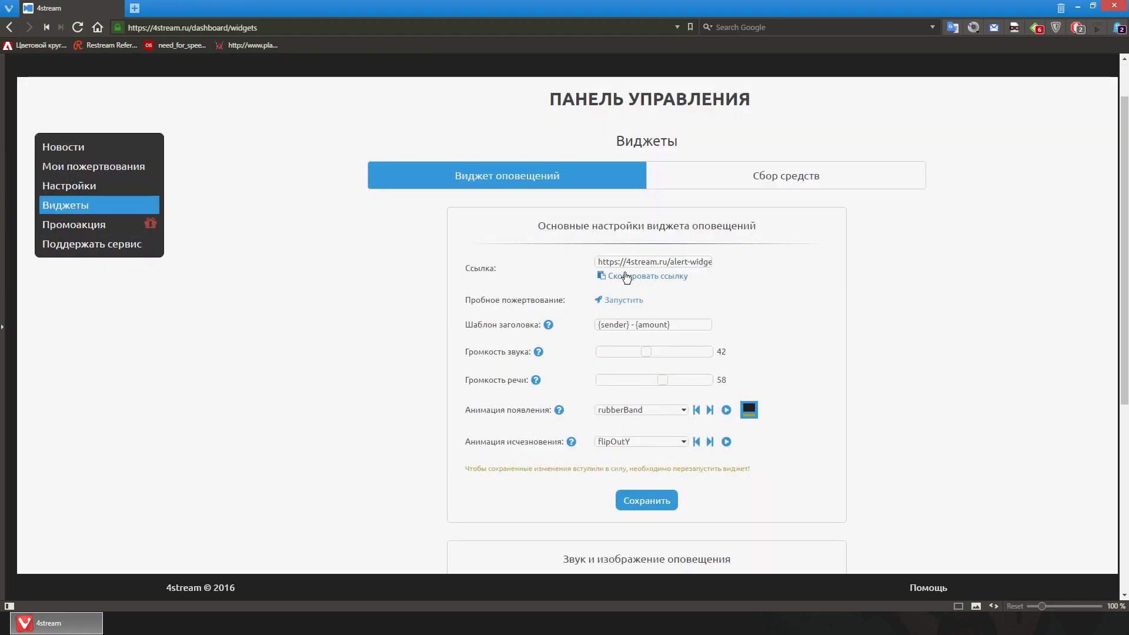
scroll(600, 280, "down", 1)
Copy the alert widget's link to the clipboard and dismiss the notice about its personal token.
left_click(641, 219)
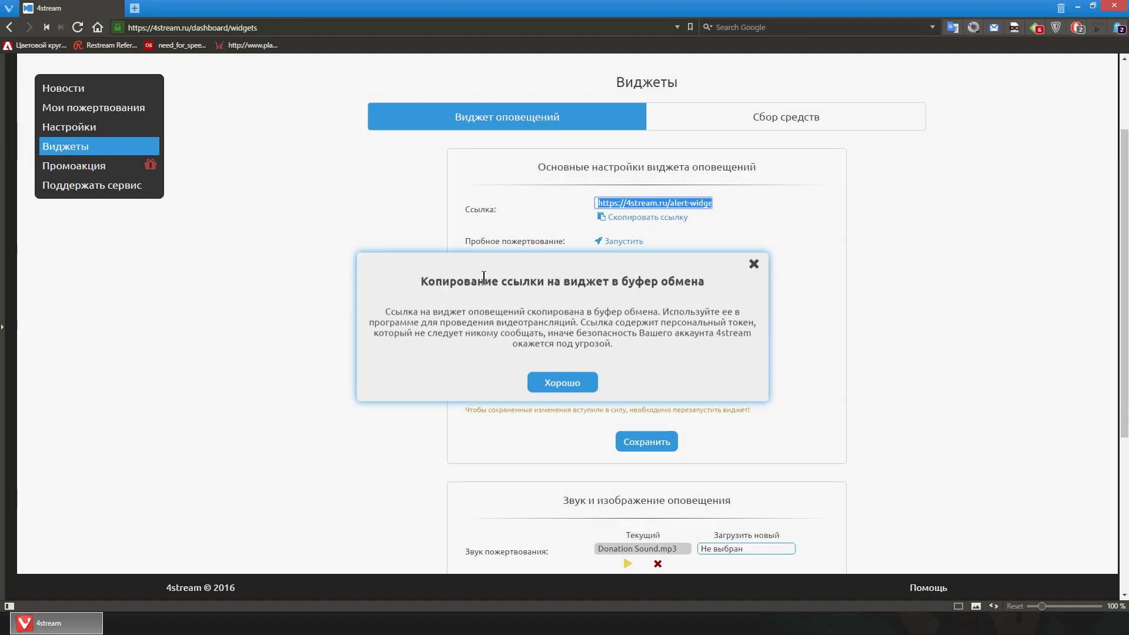
left_click(560, 383)
left_click(688, 204)
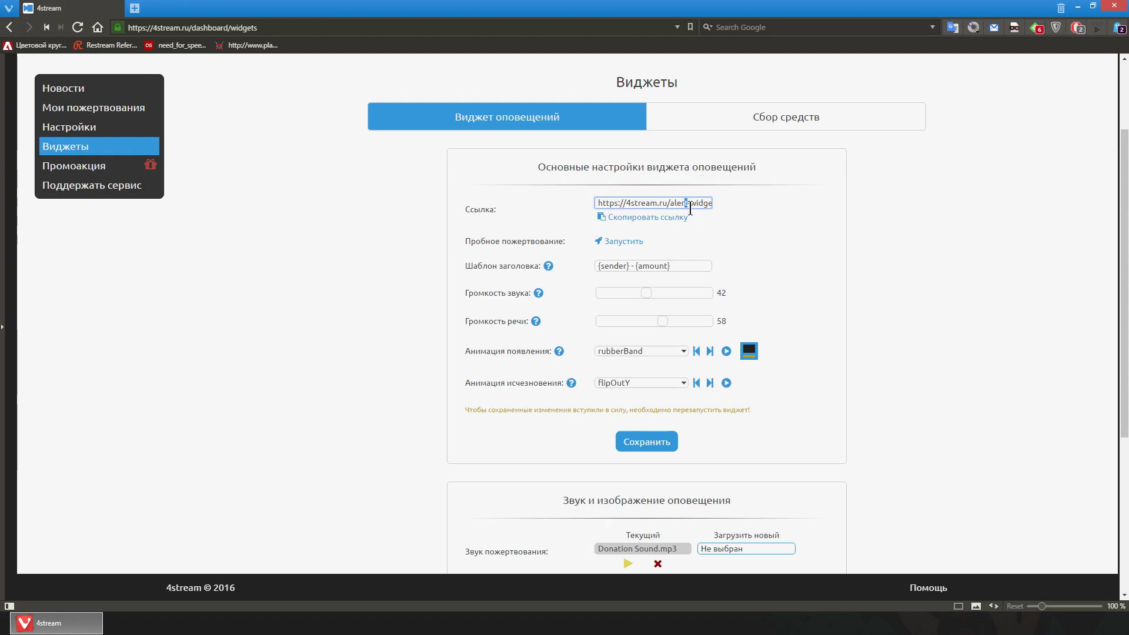
left_click(660, 218)
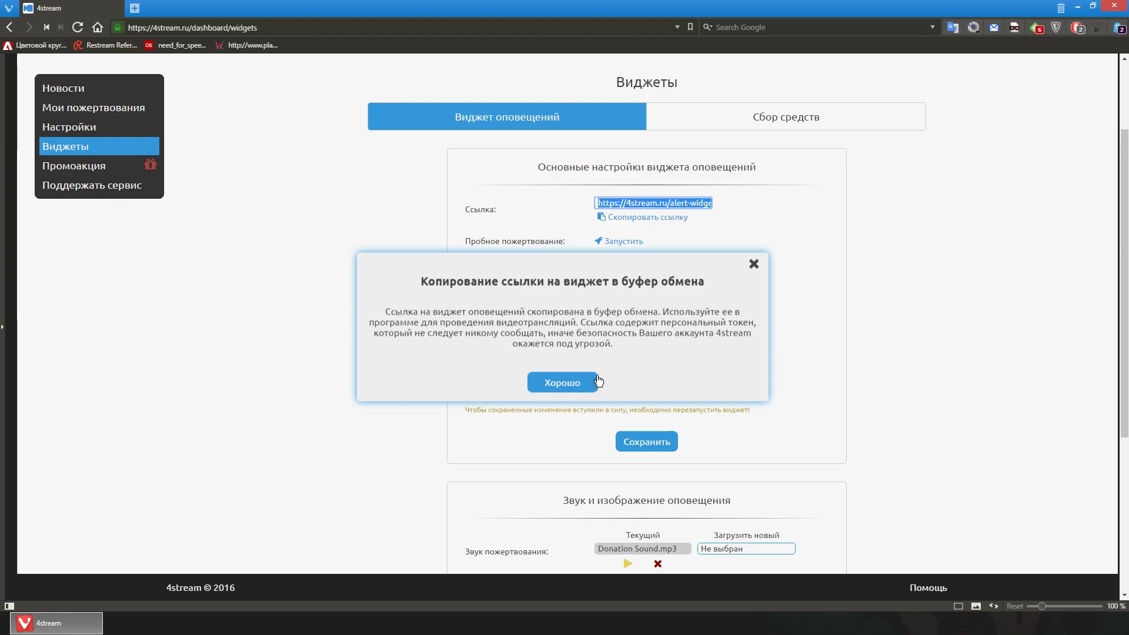
left_click(542, 386)
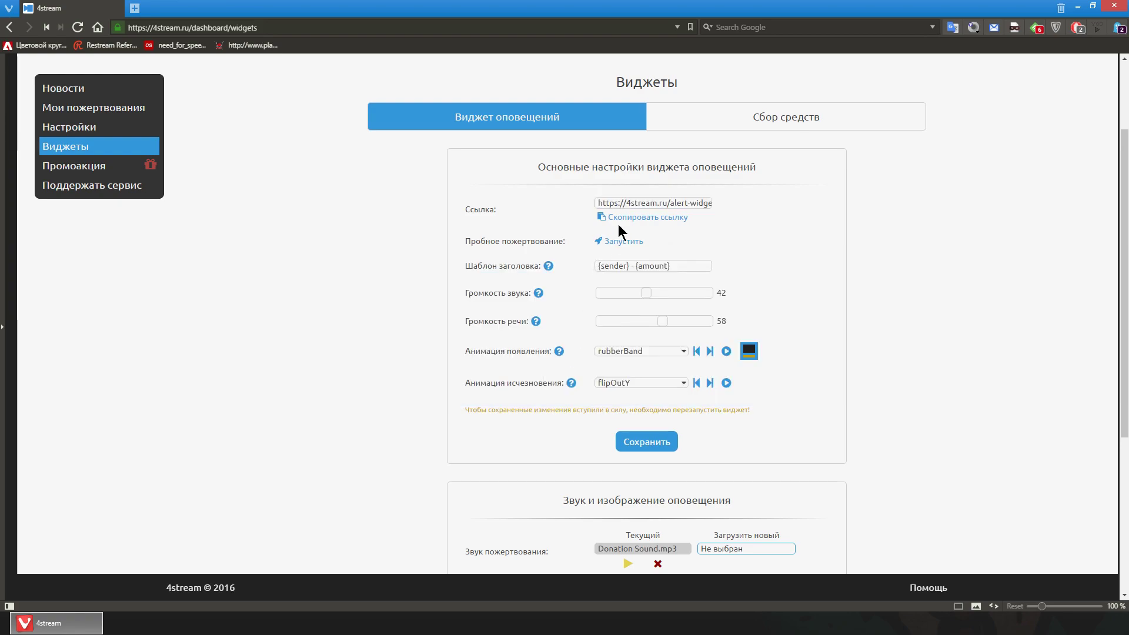
left_click(618, 222)
left_click(752, 264)
left_click(633, 217)
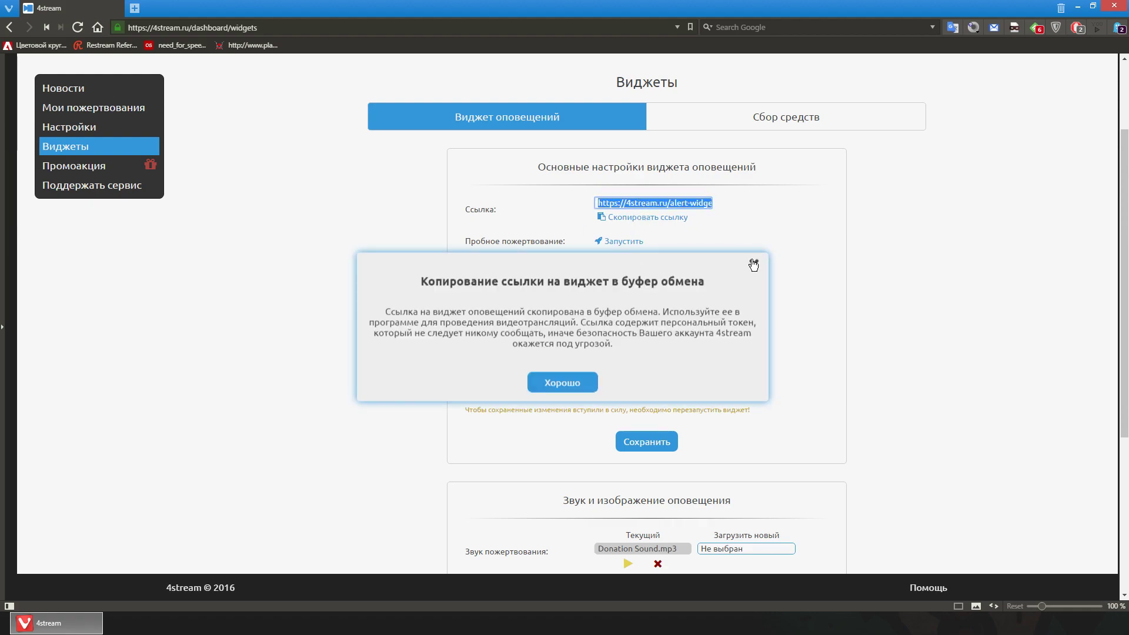
left_click(753, 262)
Switch to OBS, place its window beside the widget settings, and move the Donation Alert source toward the preview's right side.
scroll(676, 277, "up", 1)
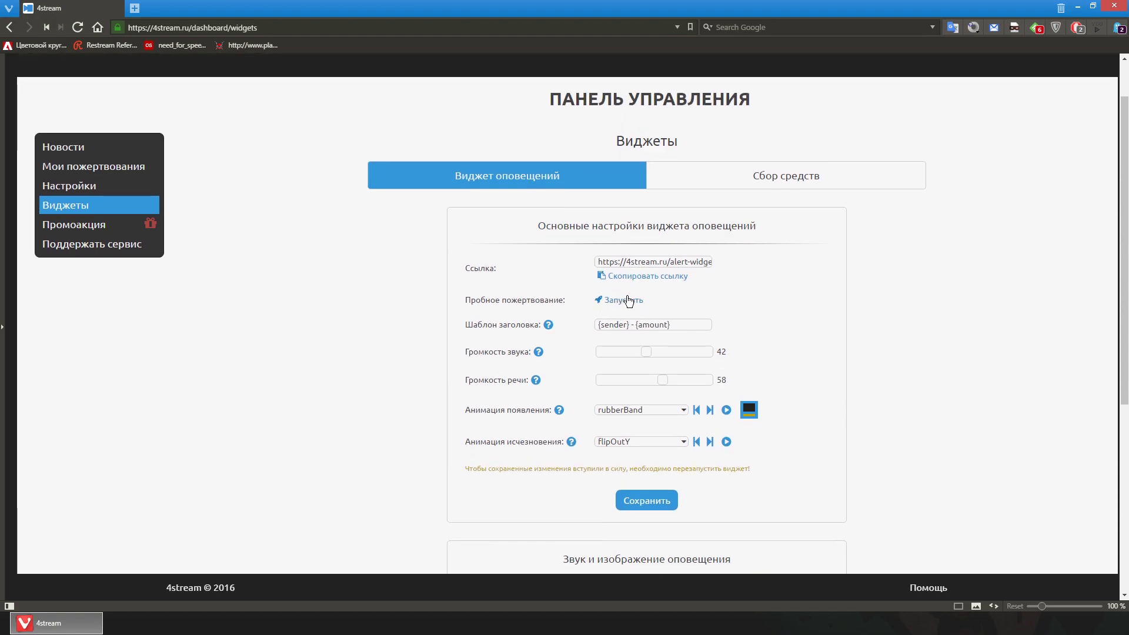
left_click(629, 301)
key("alt+Tab")
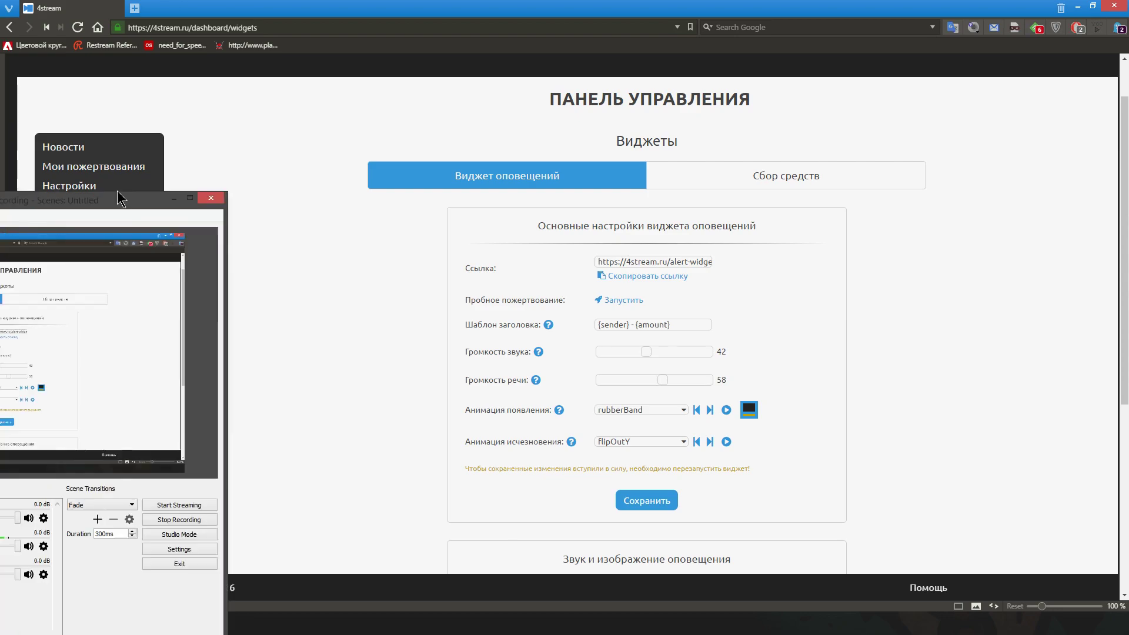
left_click(384, 414)
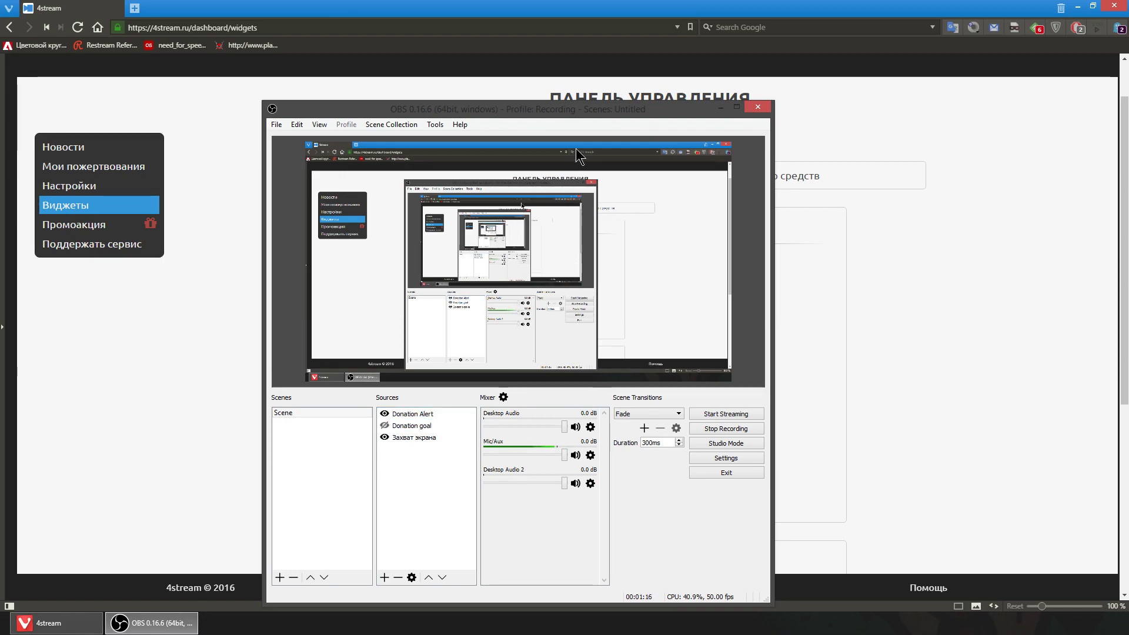
left_click_drag(605, 113, 372, 90)
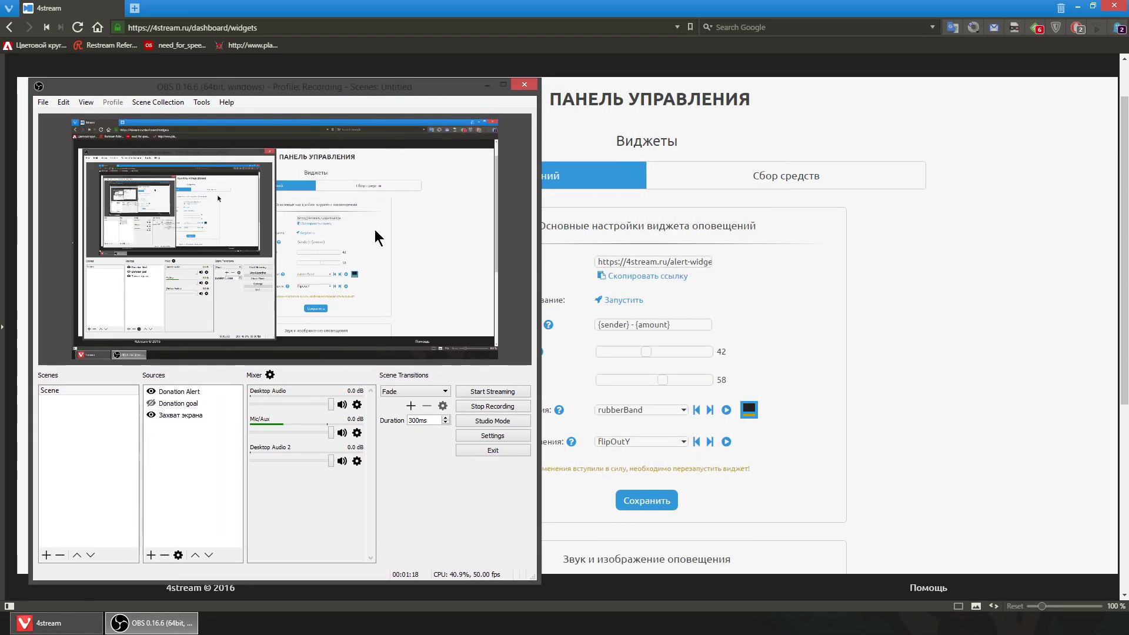
left_click(305, 237)
left_click_drag(305, 236, 396, 254)
Launch a test donation with the Donation Alert source shifted slightly further right, and close the OBS window and the "Пробное пожертвование" preview.
left_click(629, 300)
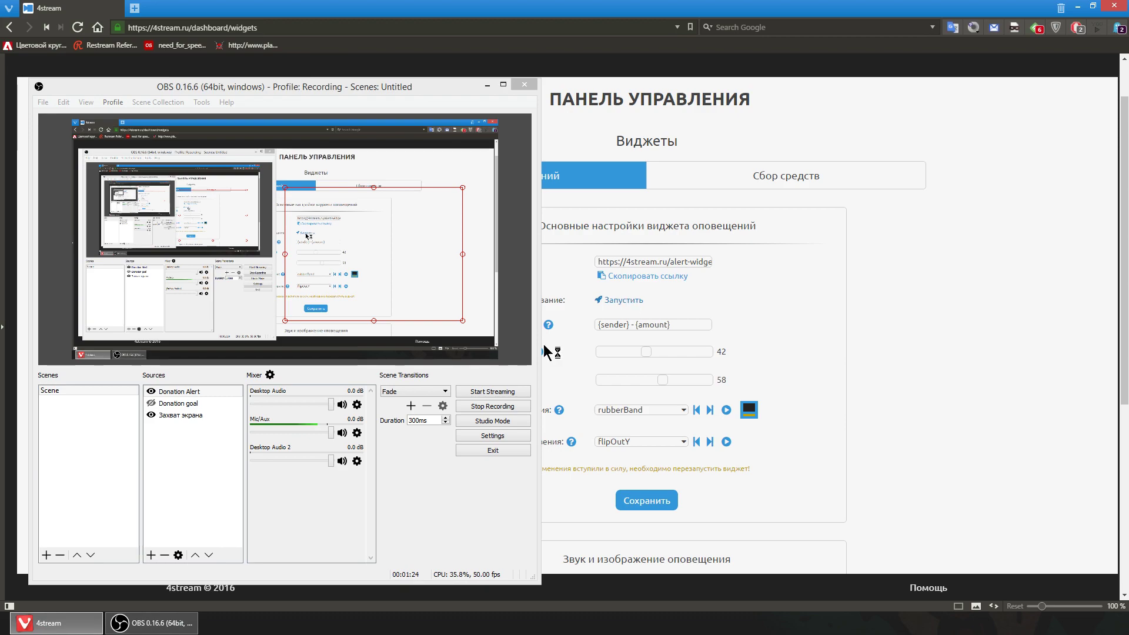
left_click_drag(389, 277, 412, 275)
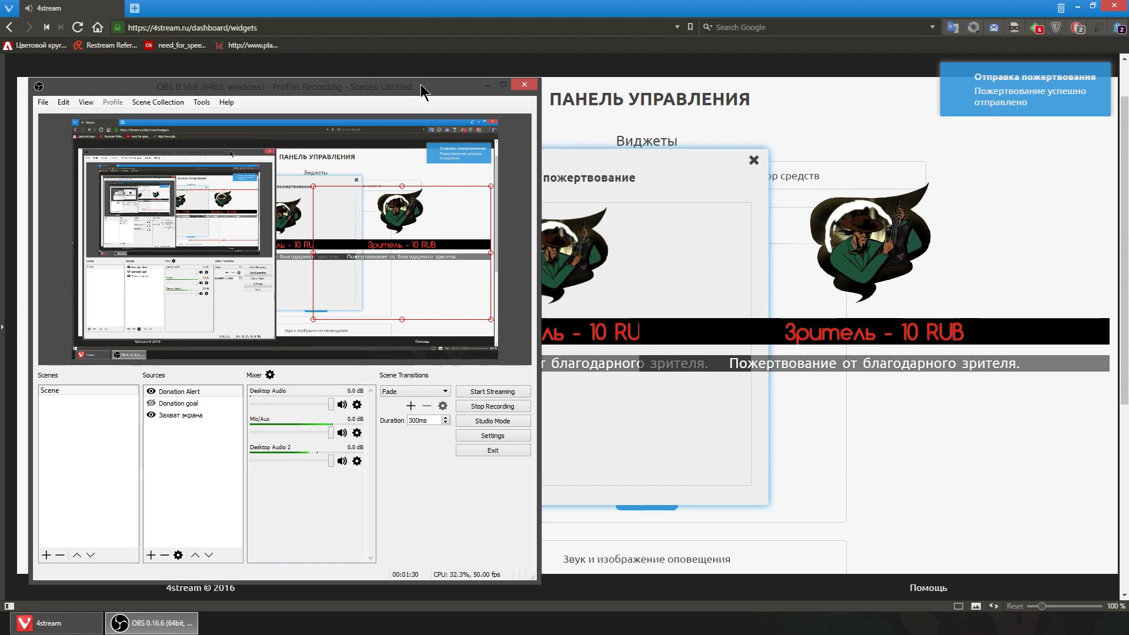
left_click(524, 84)
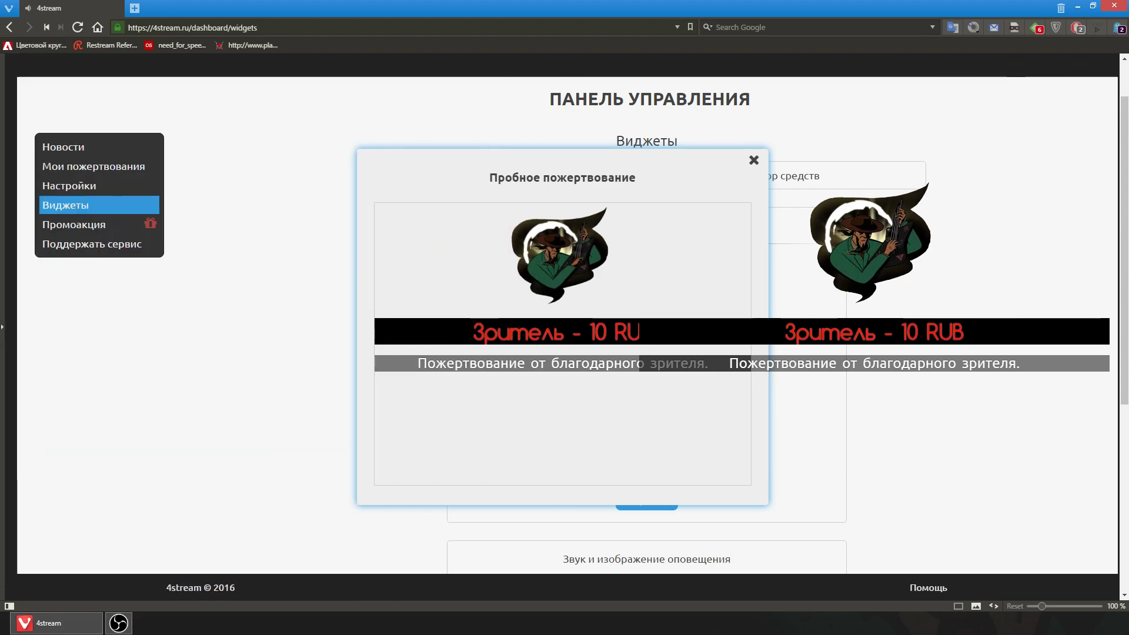
left_click(753, 160)
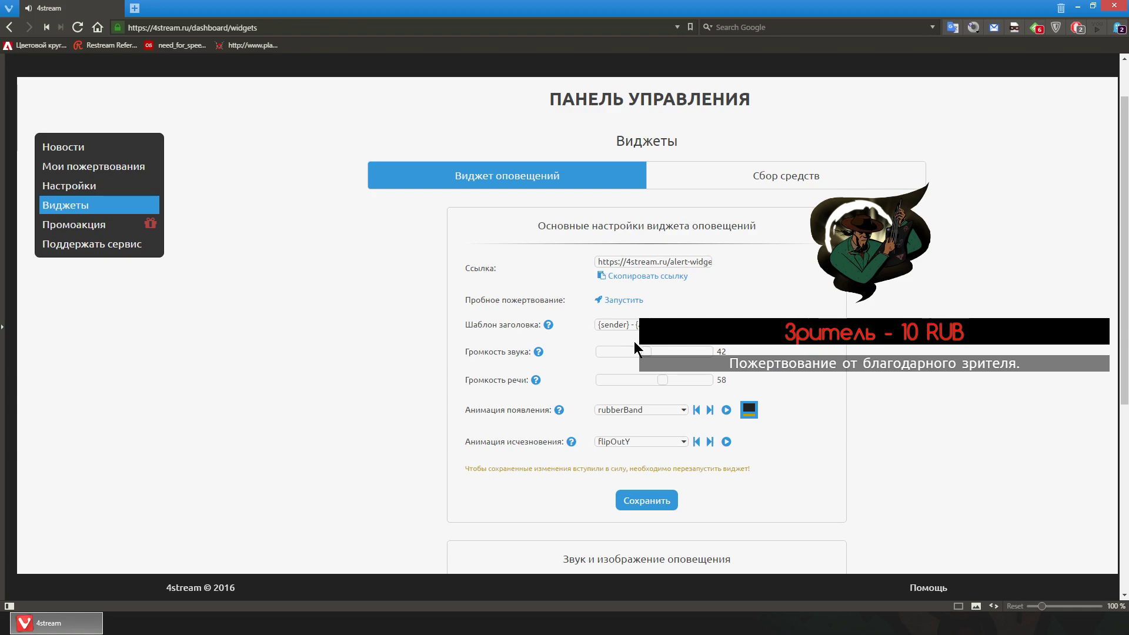
Check the header template's hint and change the template to "{sender} 321231223 {amount}ываываыв".
mouse_move(547, 325)
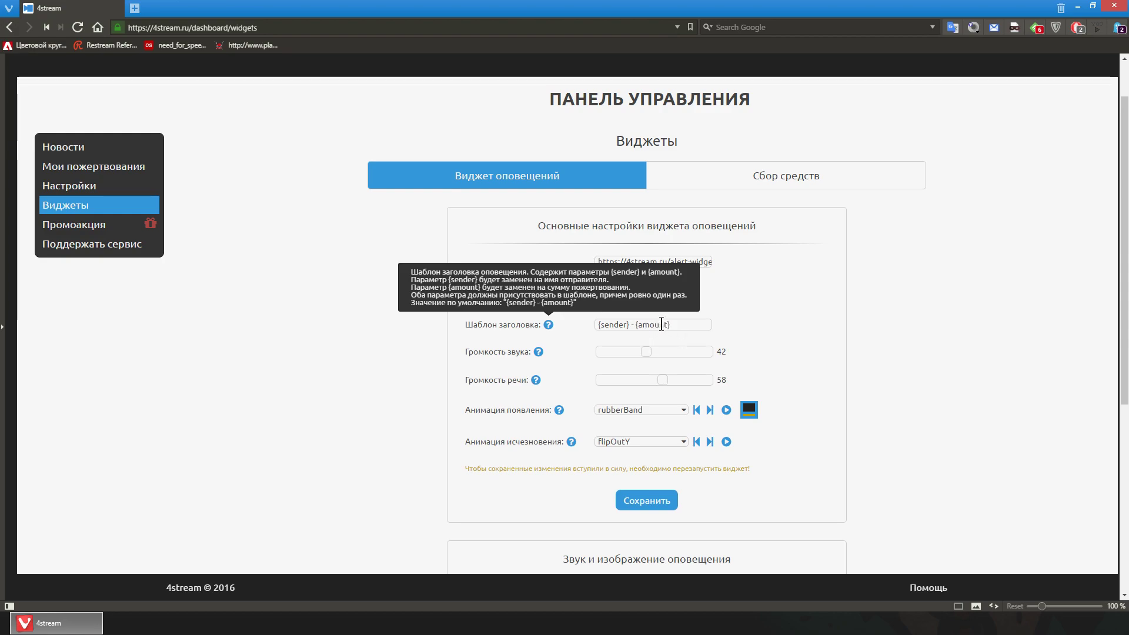
left_click(682, 327)
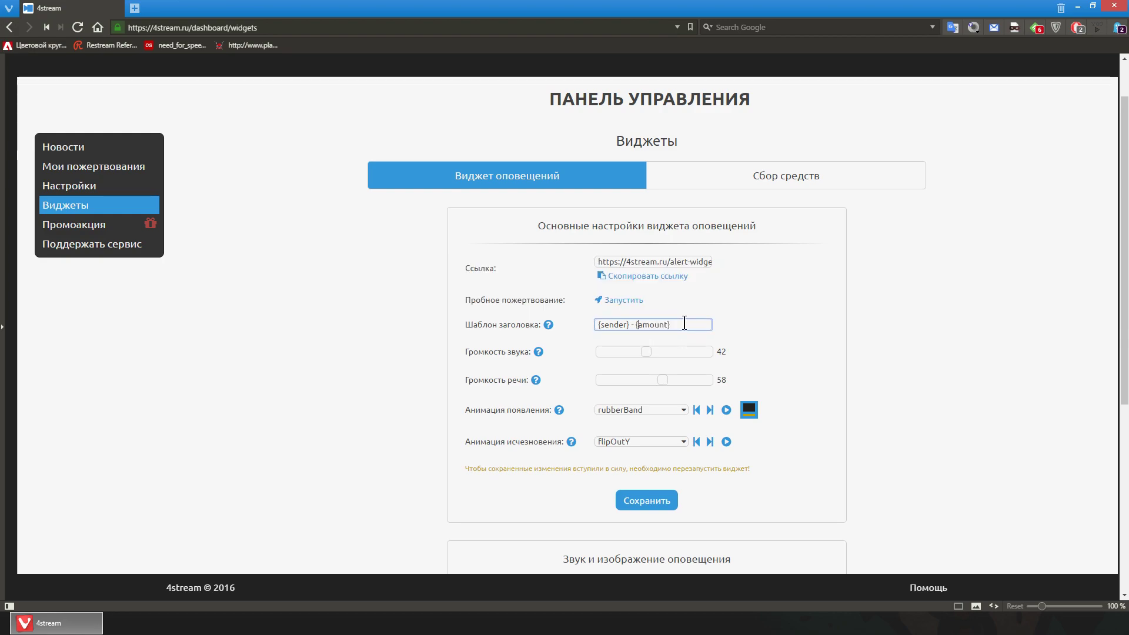
type("ываываыв")
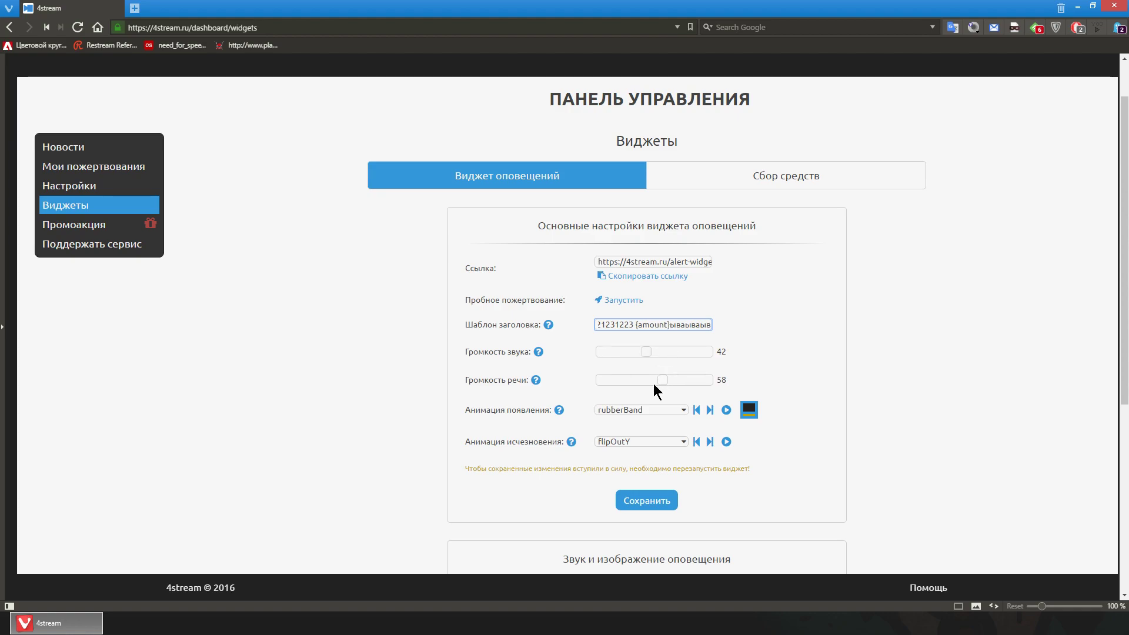
Set the alert's appearance animation to pulse and its disappearance animation to rotateOut, previewing the disappearance effect.
scroll(654, 383, "down", 1)
left_click(696, 352)
left_click(696, 352)
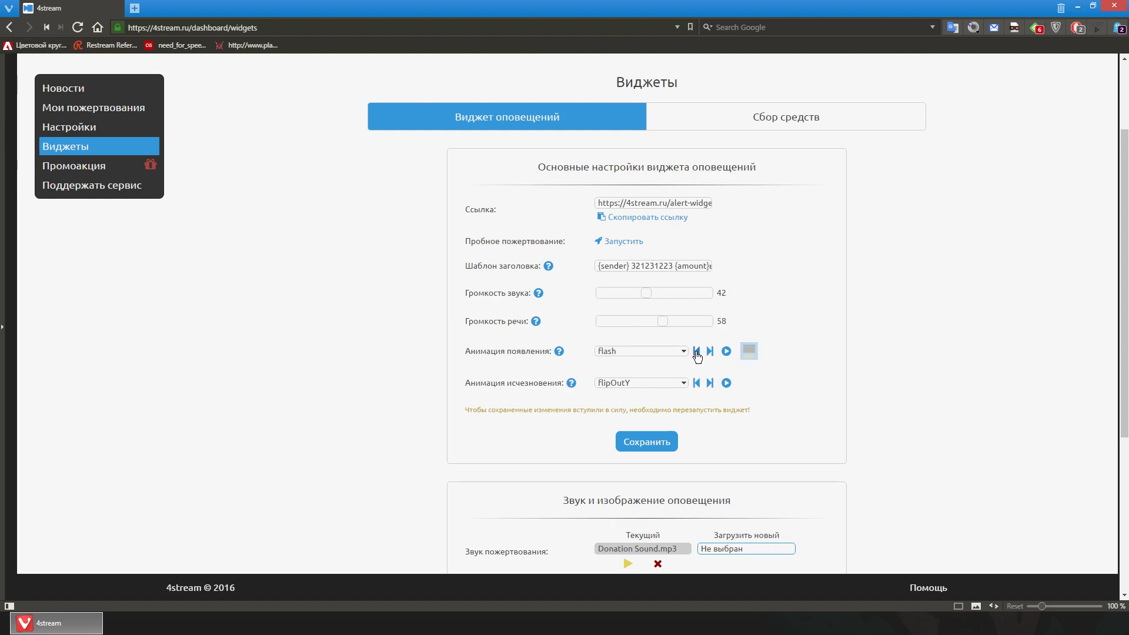
left_click(709, 352)
left_click(709, 383)
left_click(710, 383)
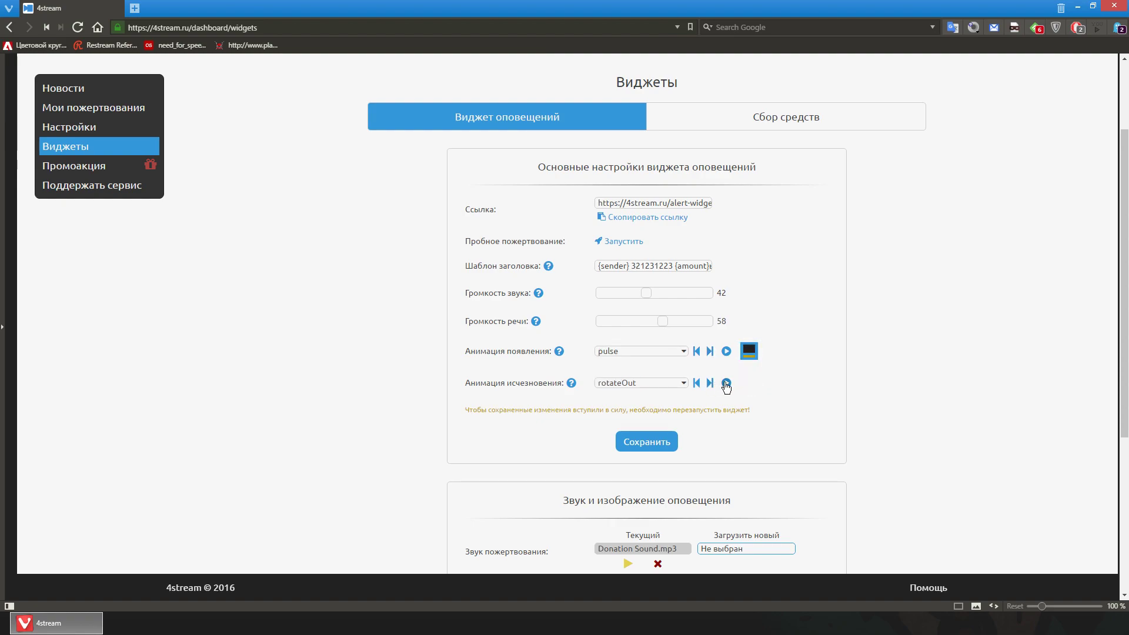
left_click(726, 382)
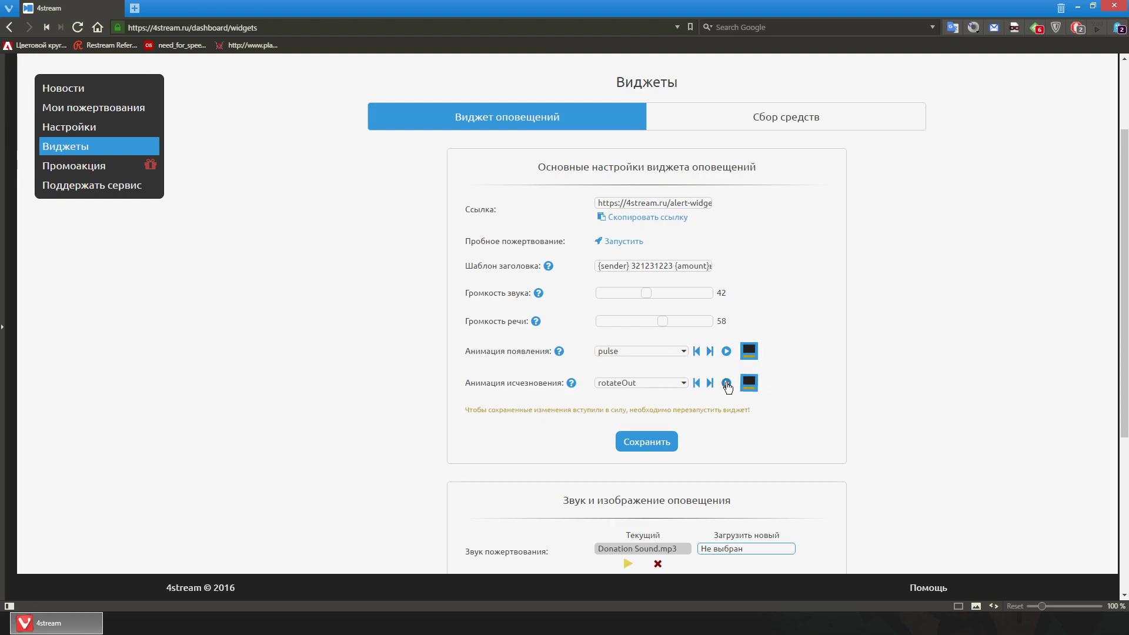
Change the appearance animation to headShake and look through the list of available appearance effects.
left_click(710, 351)
left_click(710, 351)
left_click(709, 351)
left_click(681, 348)
scroll(662, 428, "down", 3)
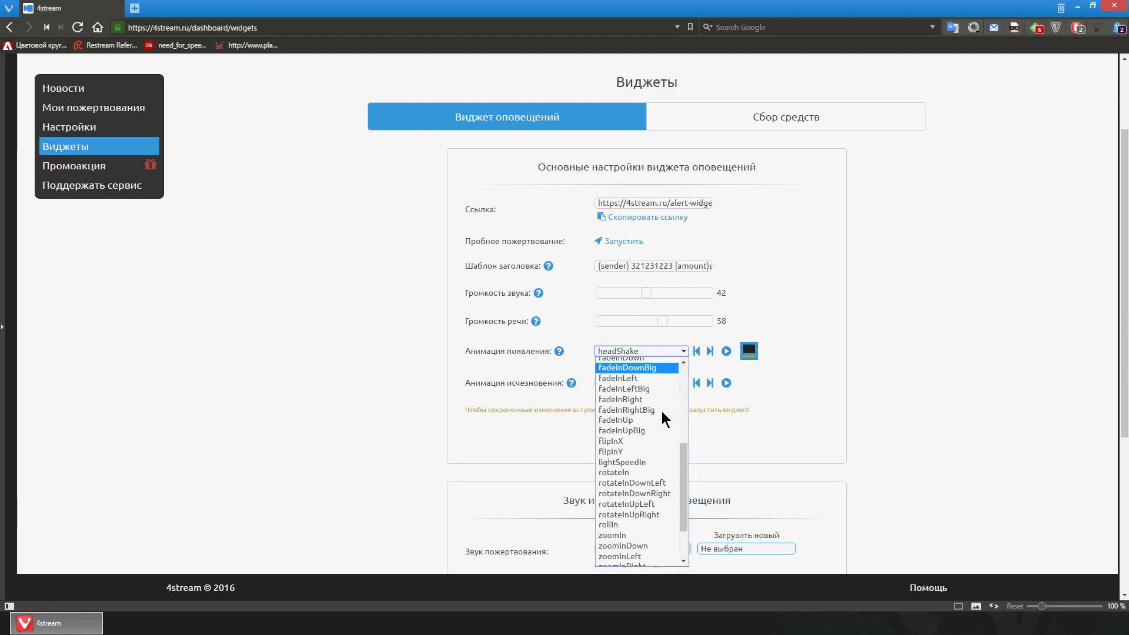
scroll(646, 440, "up", 3)
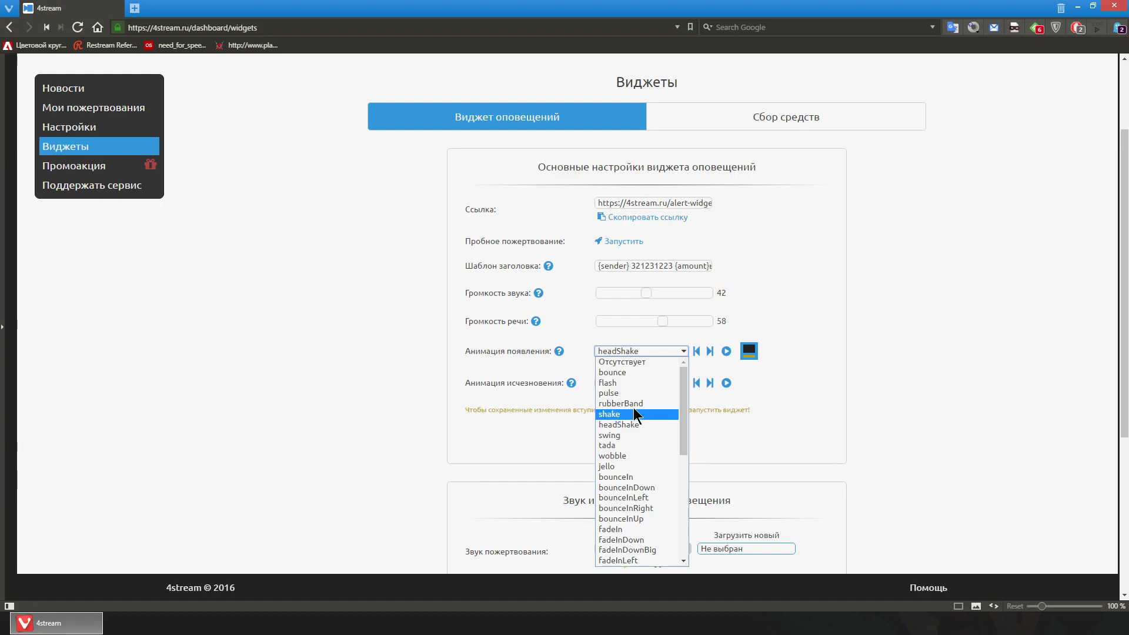
left_click(731, 421)
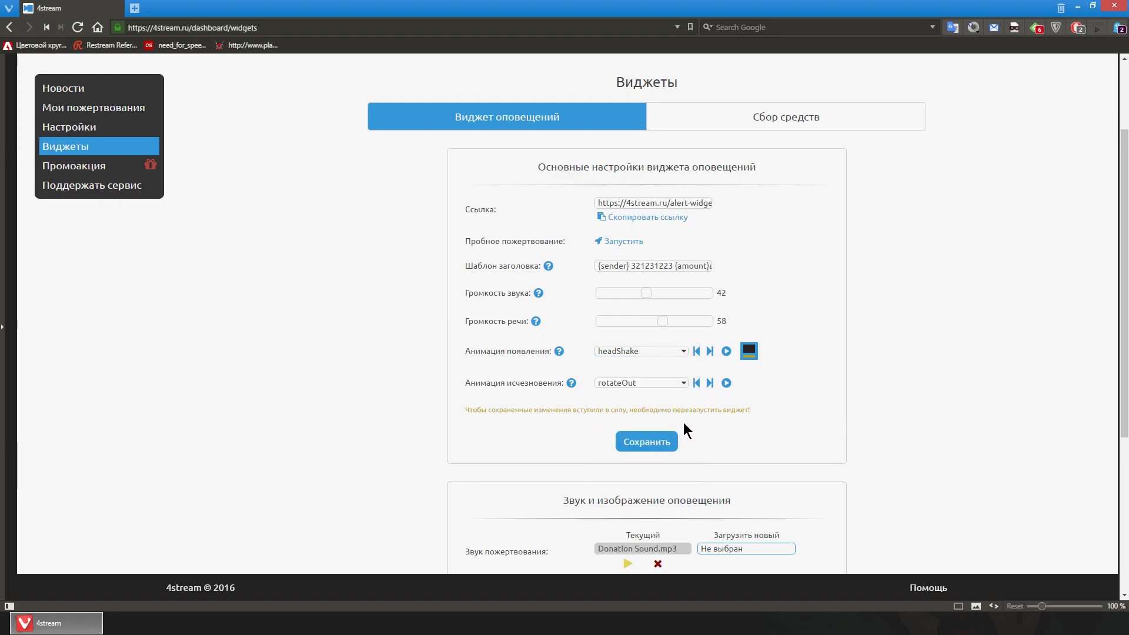
Upload Hello.mp3 as the new donation sound in "Звук и изображение оповещения" and play it back.
scroll(757, 438, "down", 5)
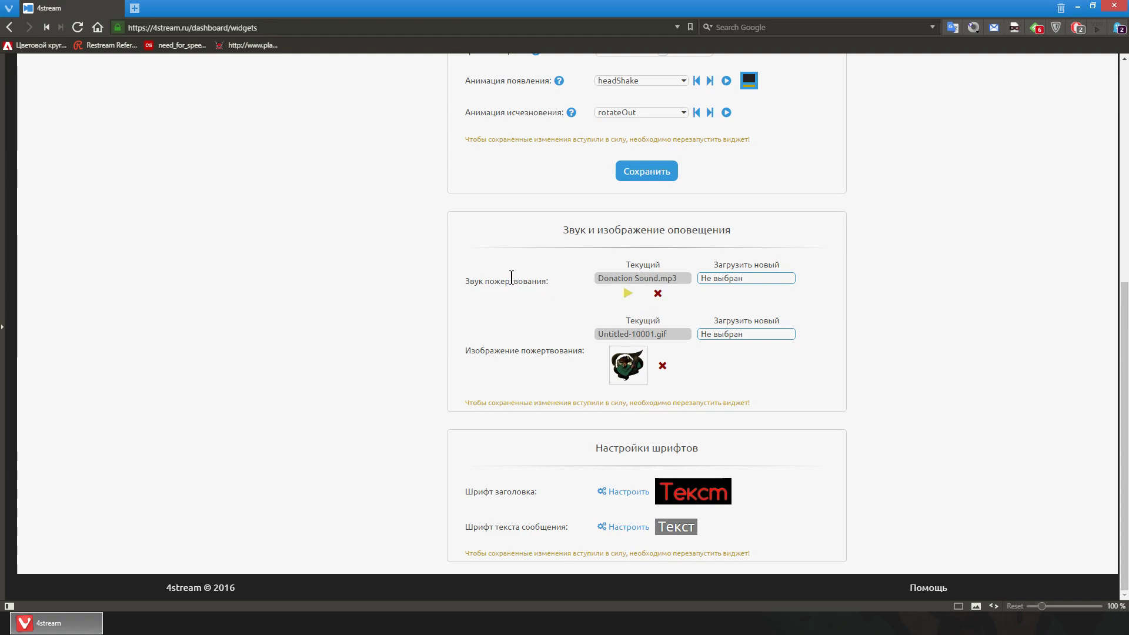
left_click_drag(470, 281, 555, 290)
left_click_drag(598, 350, 458, 350)
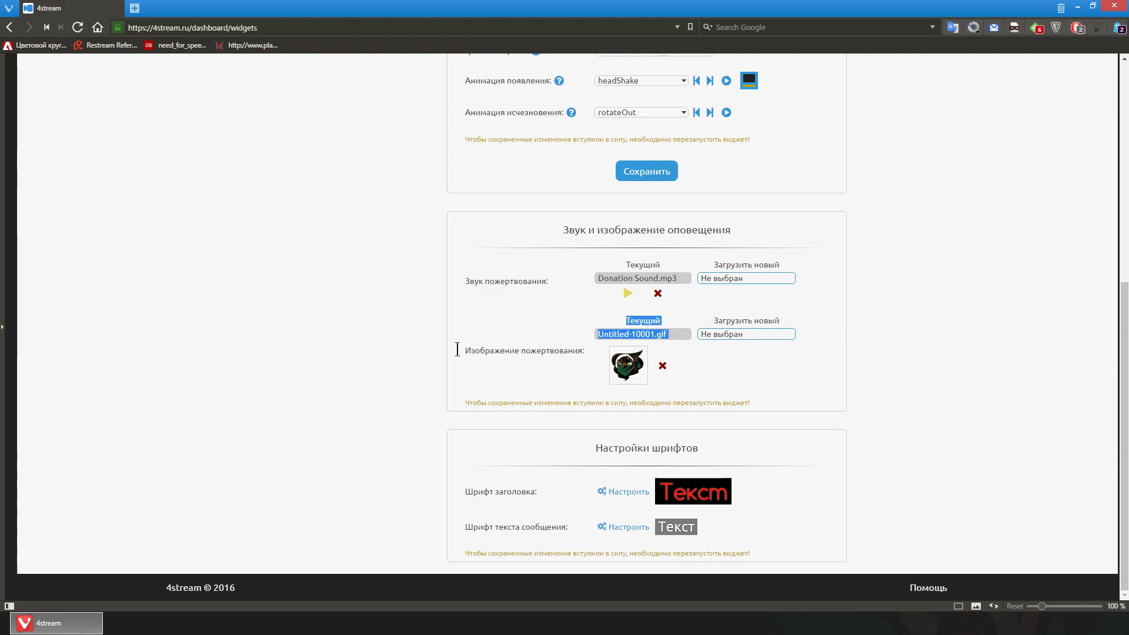
left_click(514, 353)
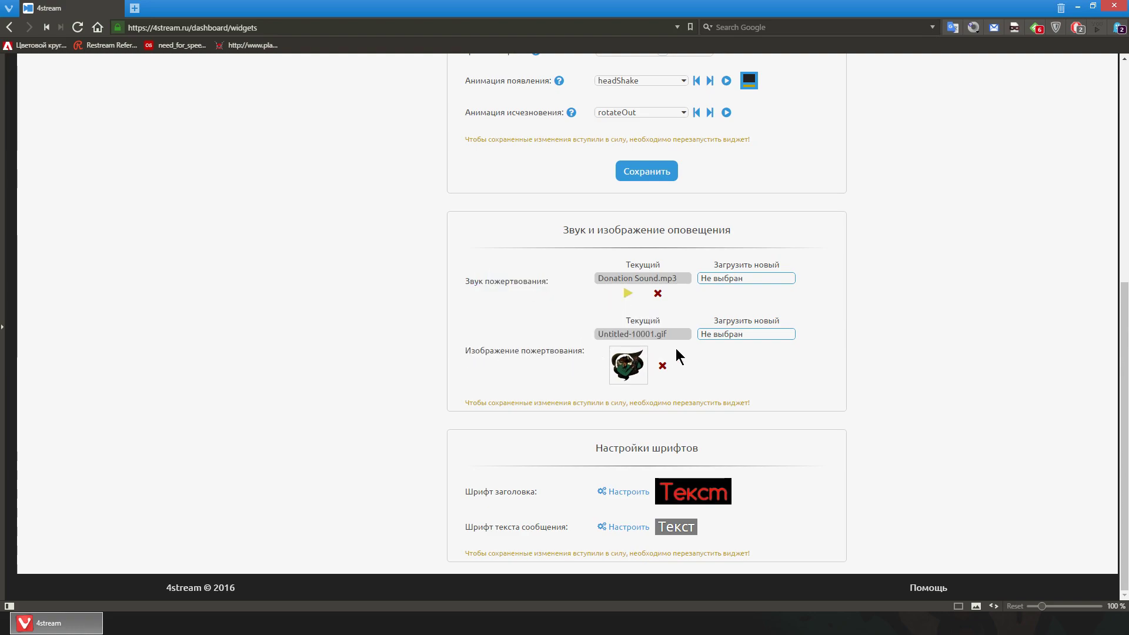
left_click(733, 276)
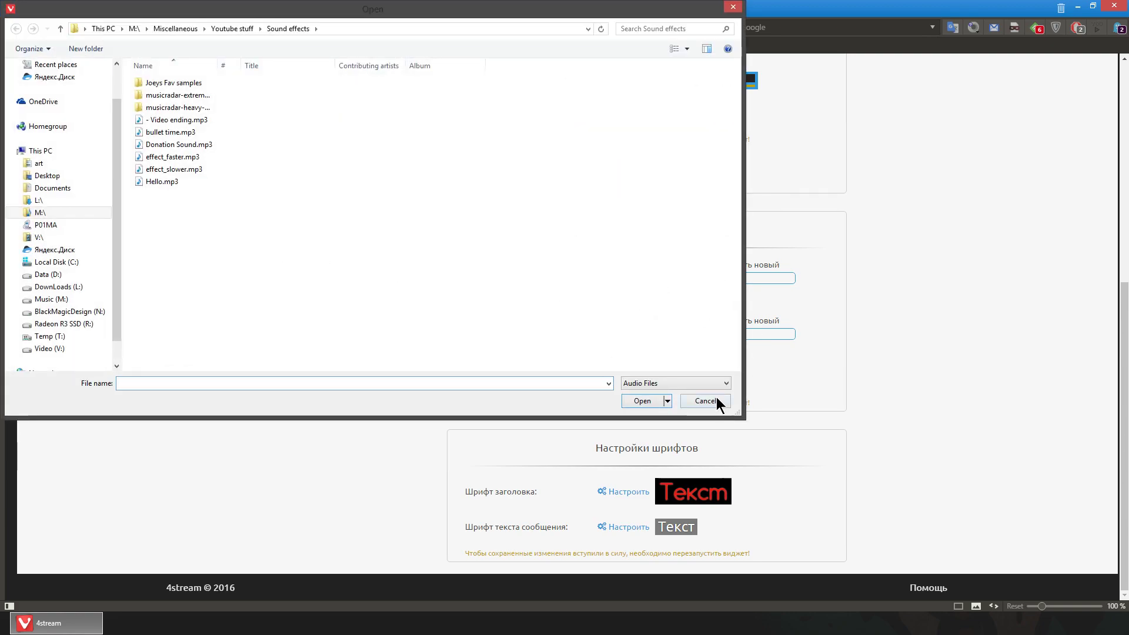
left_click(716, 398)
left_click(725, 276)
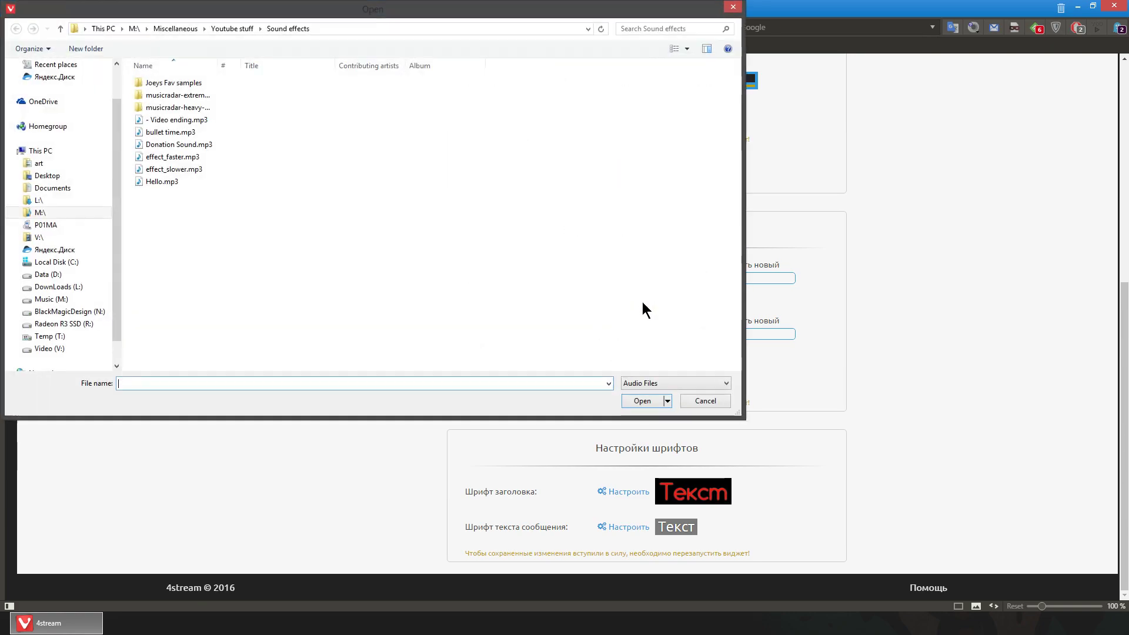
double_click(157, 181)
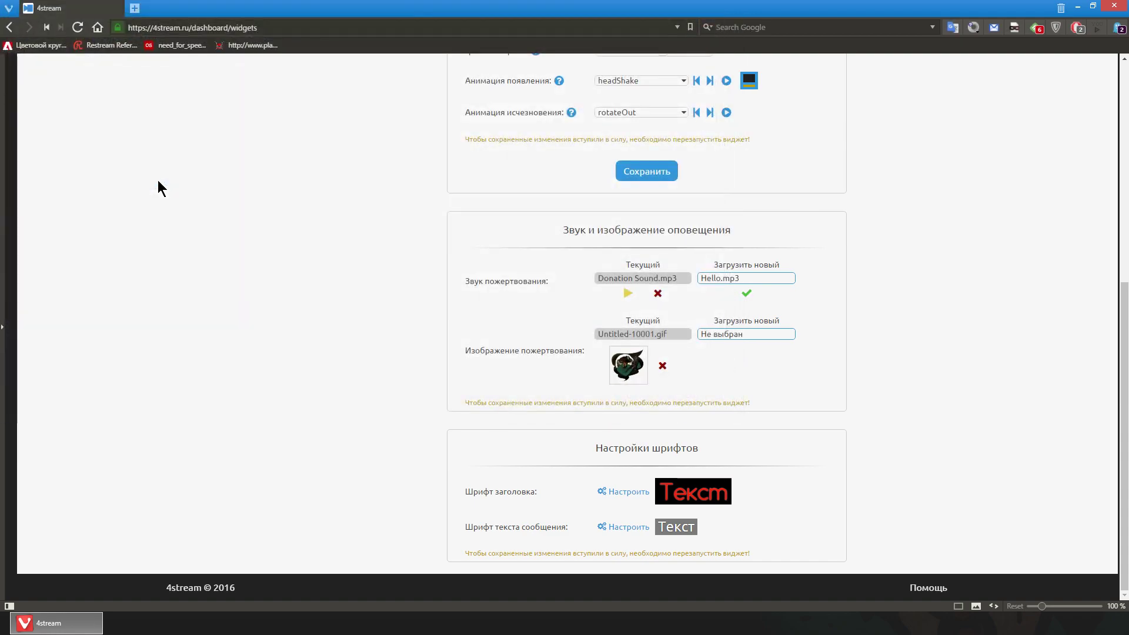
left_click(751, 293)
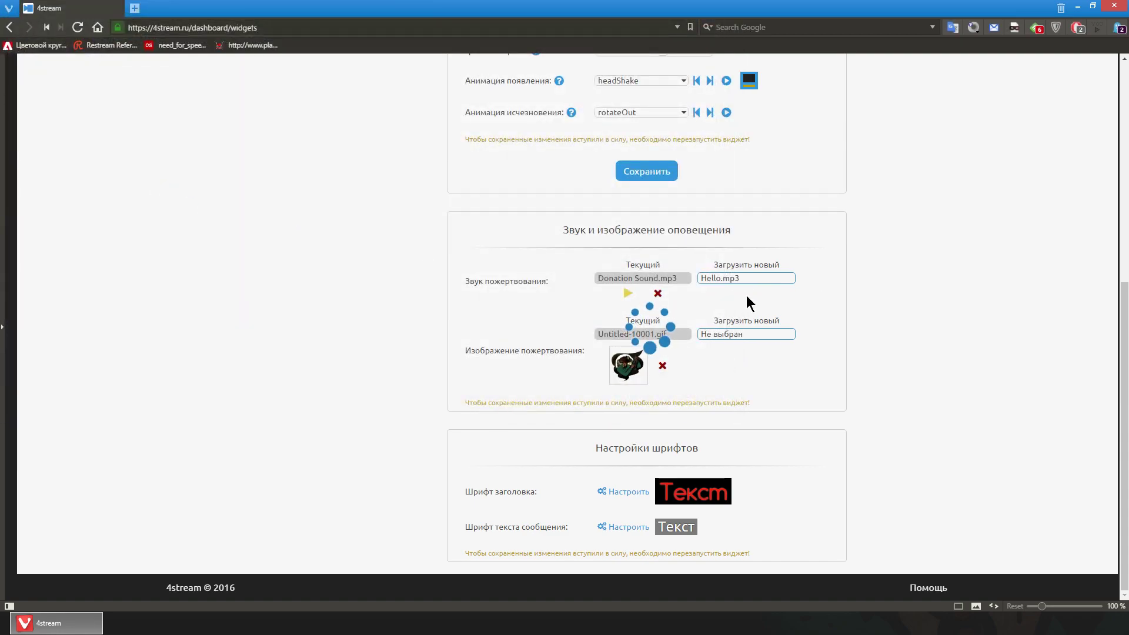
left_click(627, 293)
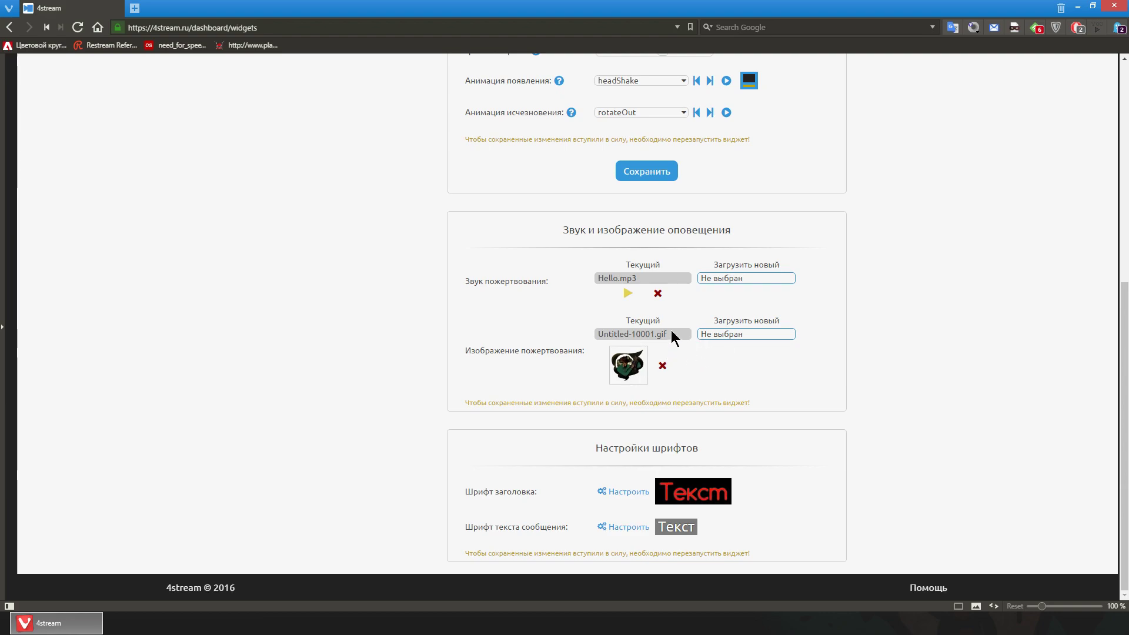
Open the header font settings, view the background colour picker, and set the background opacity to 0%.
left_click_drag(674, 340, 582, 347)
left_click(576, 360)
left_click(623, 495)
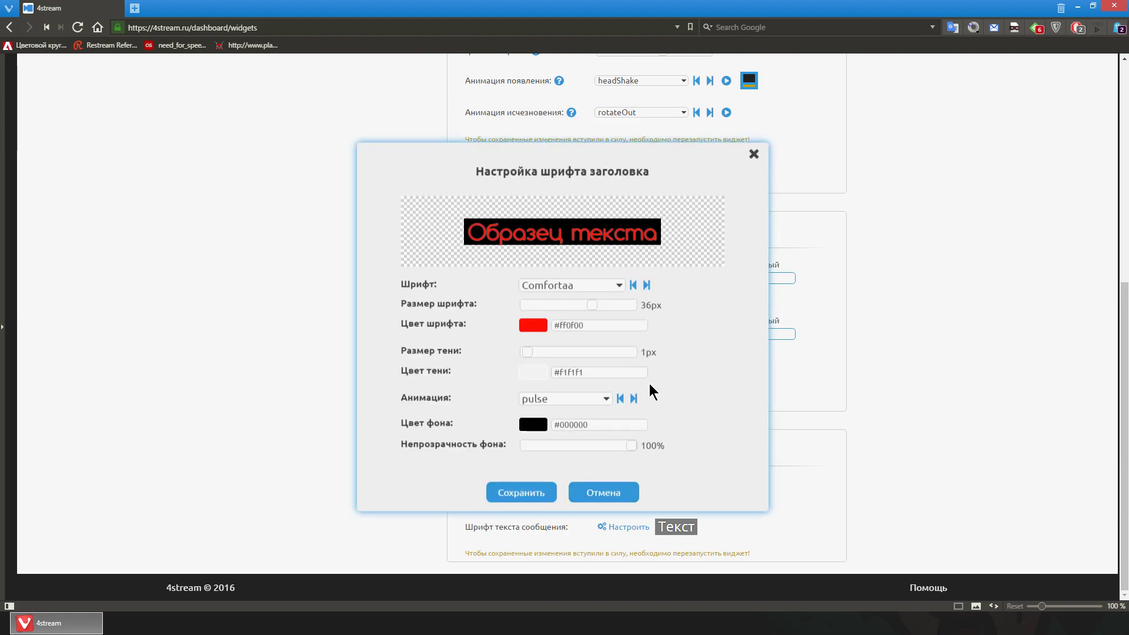
left_click(532, 424)
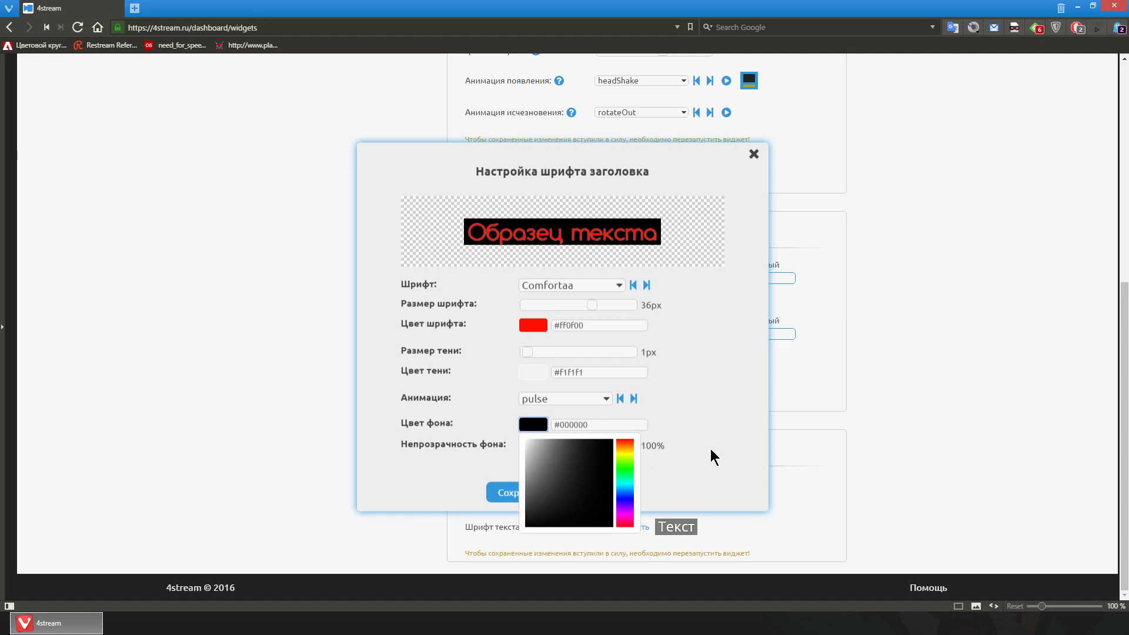
left_click(735, 415)
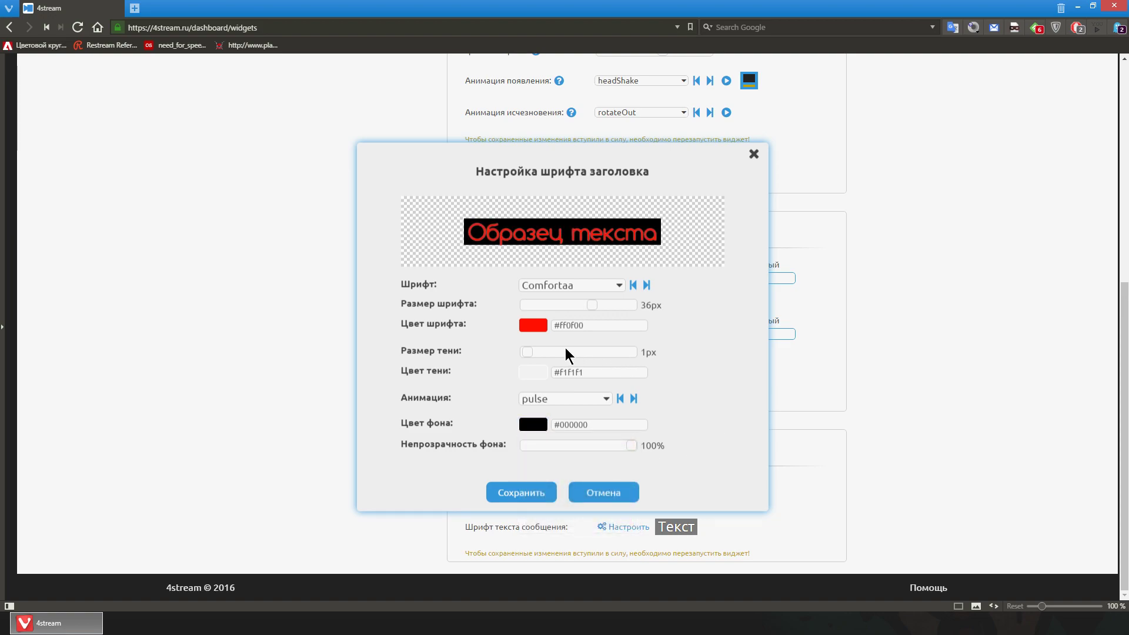
left_click_drag(629, 446, 507, 441)
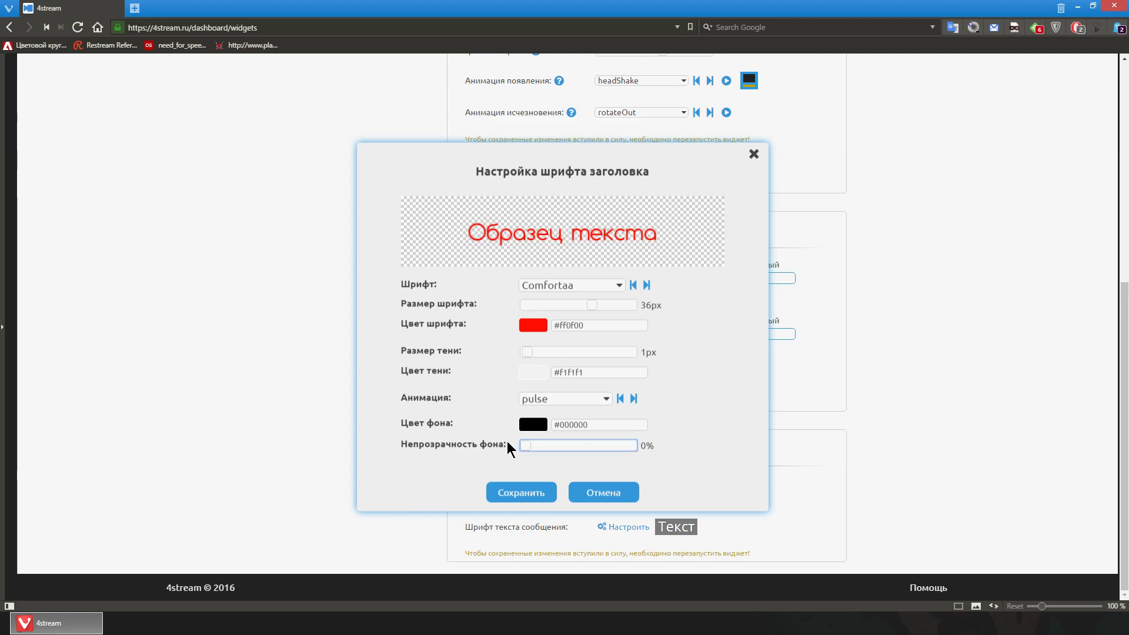
left_click_drag(739, 345, 680, 345)
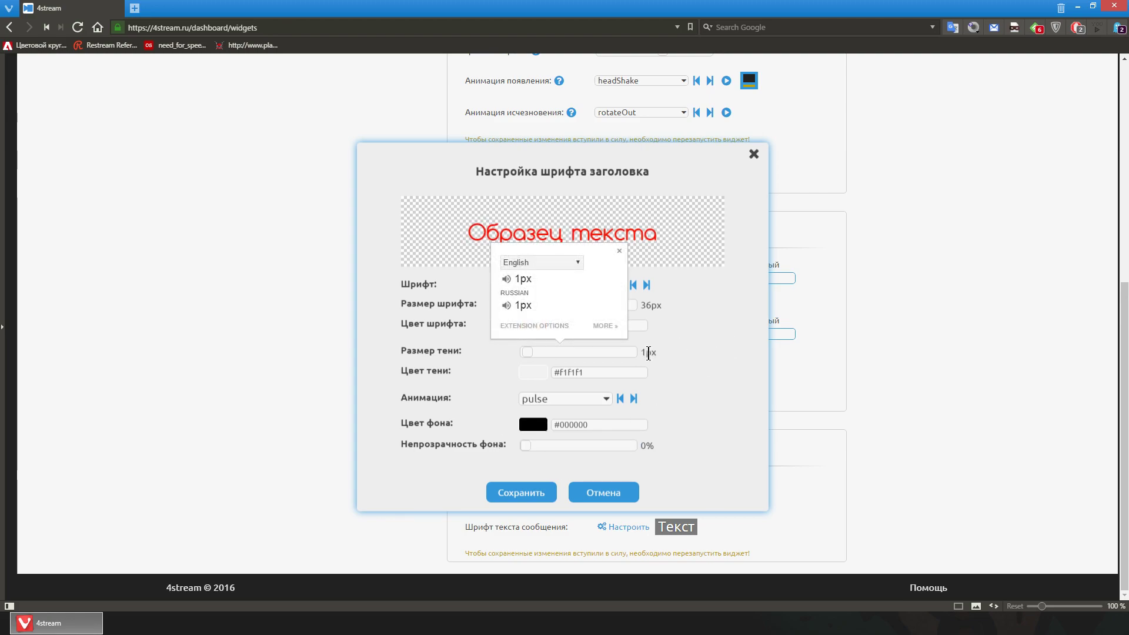
left_click(635, 293)
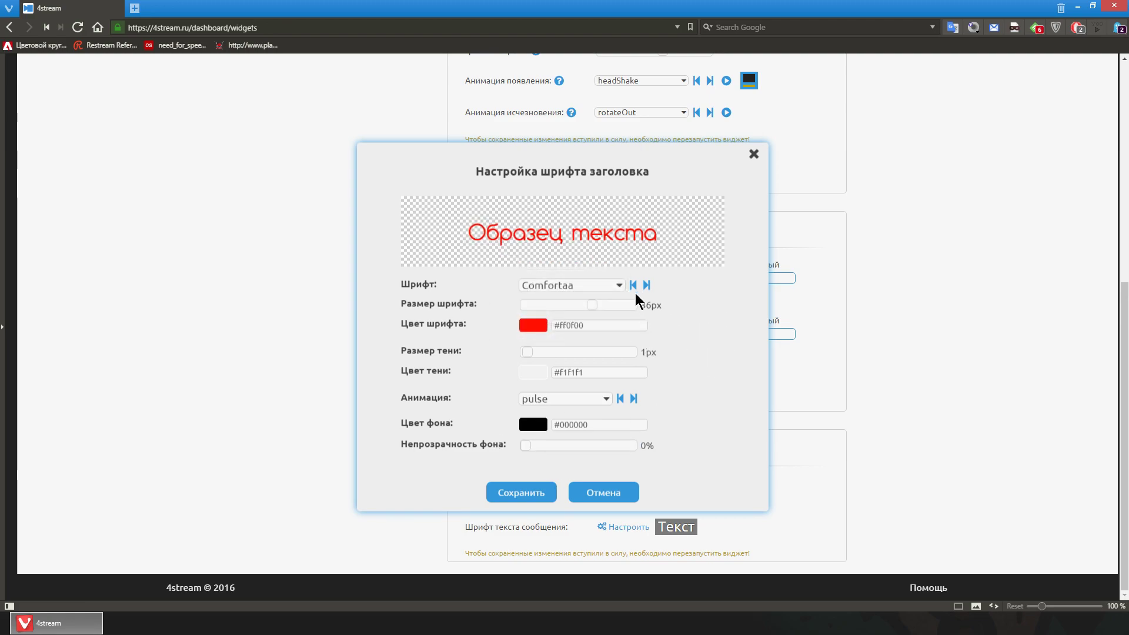
Set the header font to Arimo with a size of 40px.
left_click(542, 286)
left_click(547, 312)
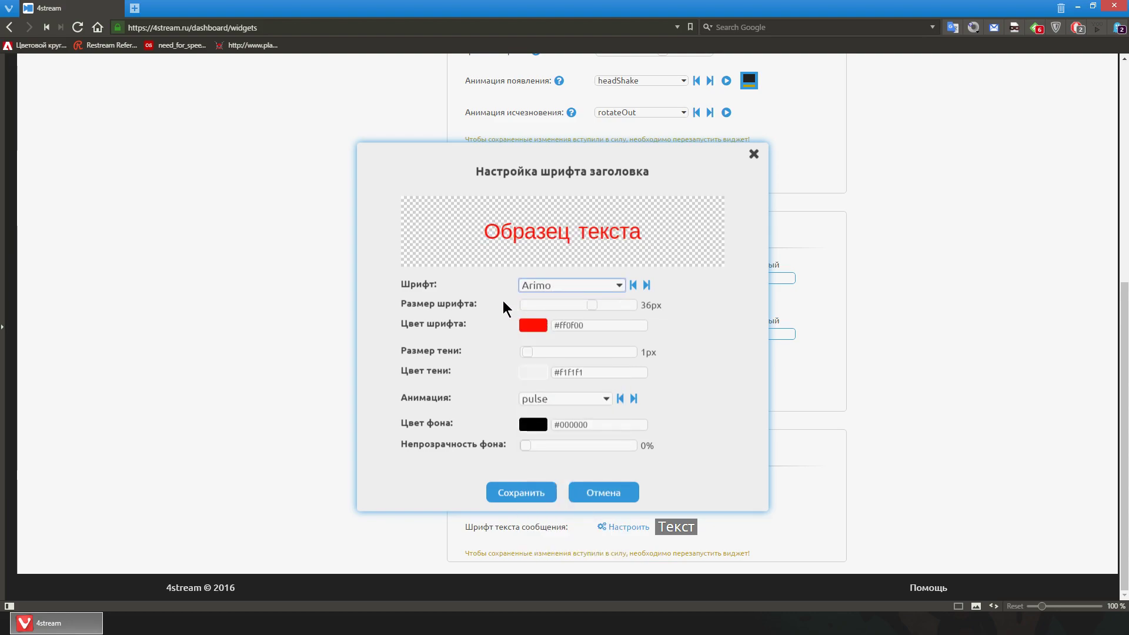
left_click_drag(591, 305, 604, 307)
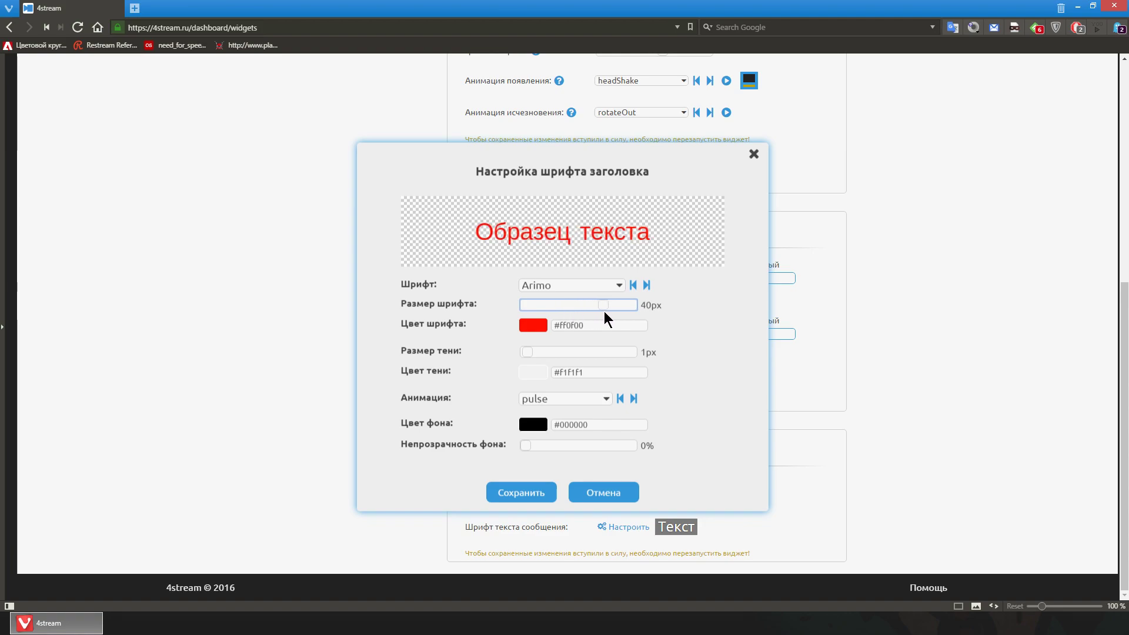
left_click(700, 347)
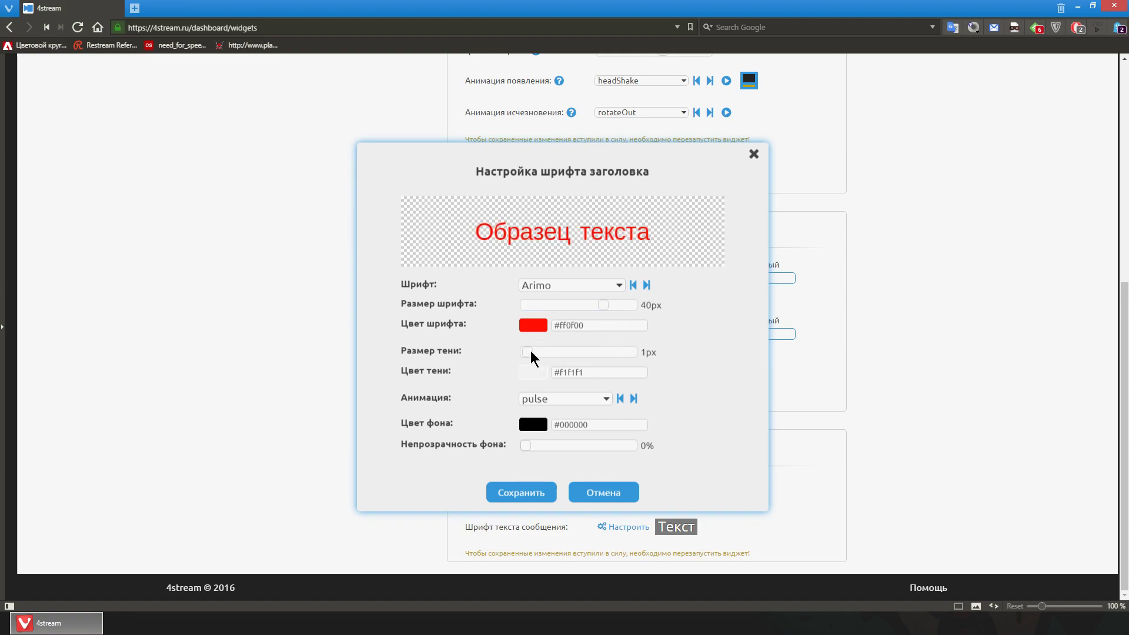
Give the header text a 36px shadow in the near-black colour #020202.
left_click_drag(524, 352, 595, 355)
left_click(533, 372)
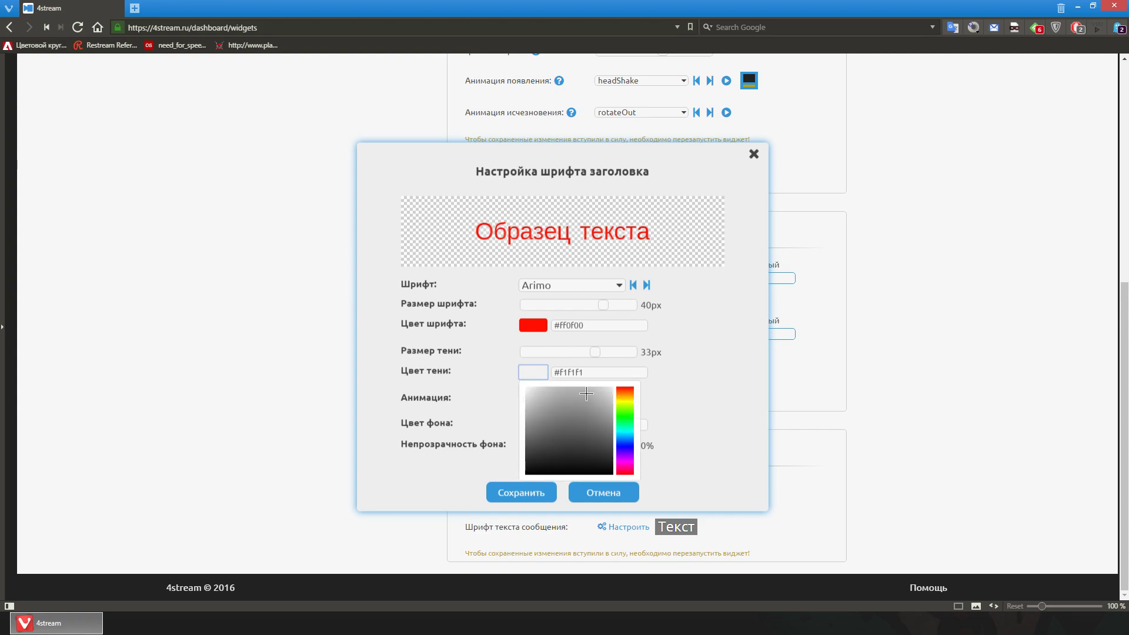
left_click(598, 353)
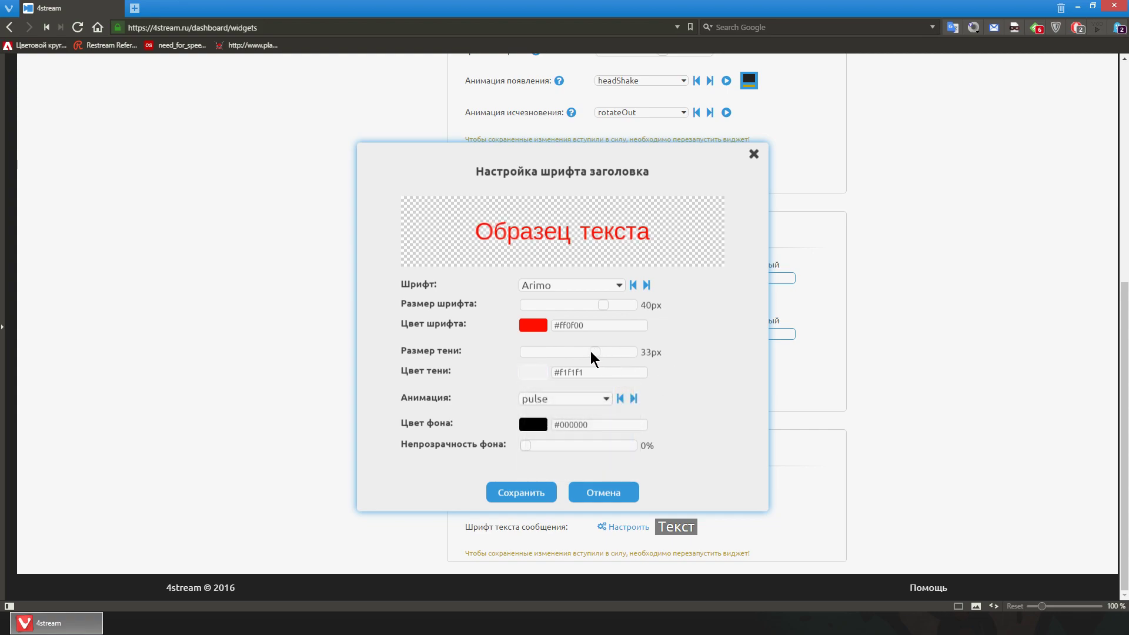
left_click(527, 379)
left_click_drag(545, 397, 700, 433)
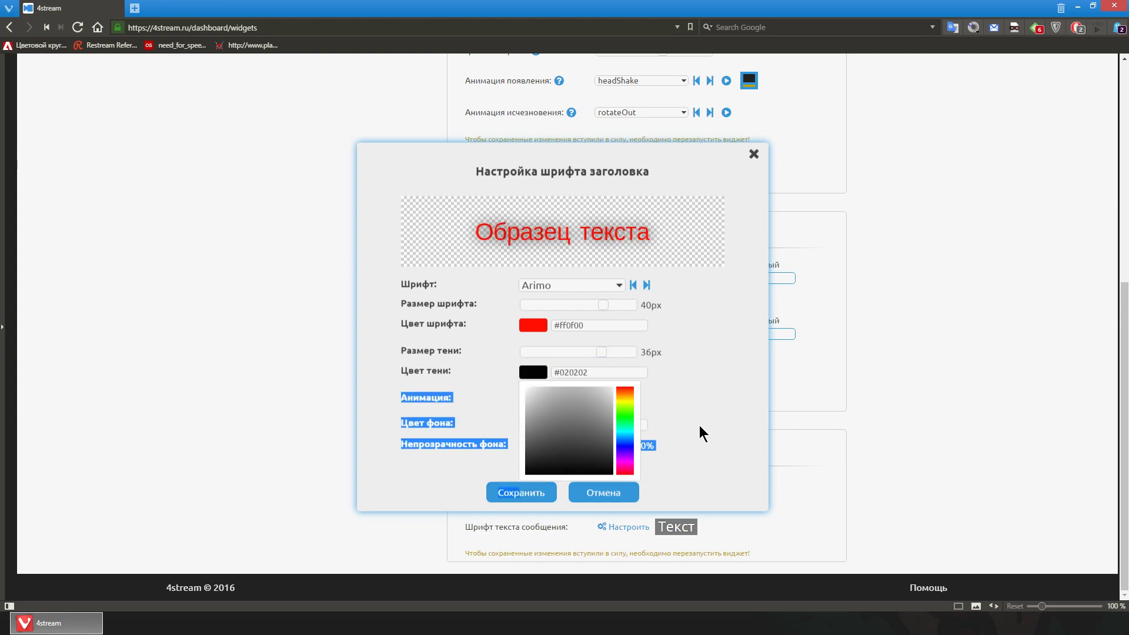
left_click(615, 368)
Try header shadow sizes up to the 50px maximum and settle on 20px.
left_click(592, 353)
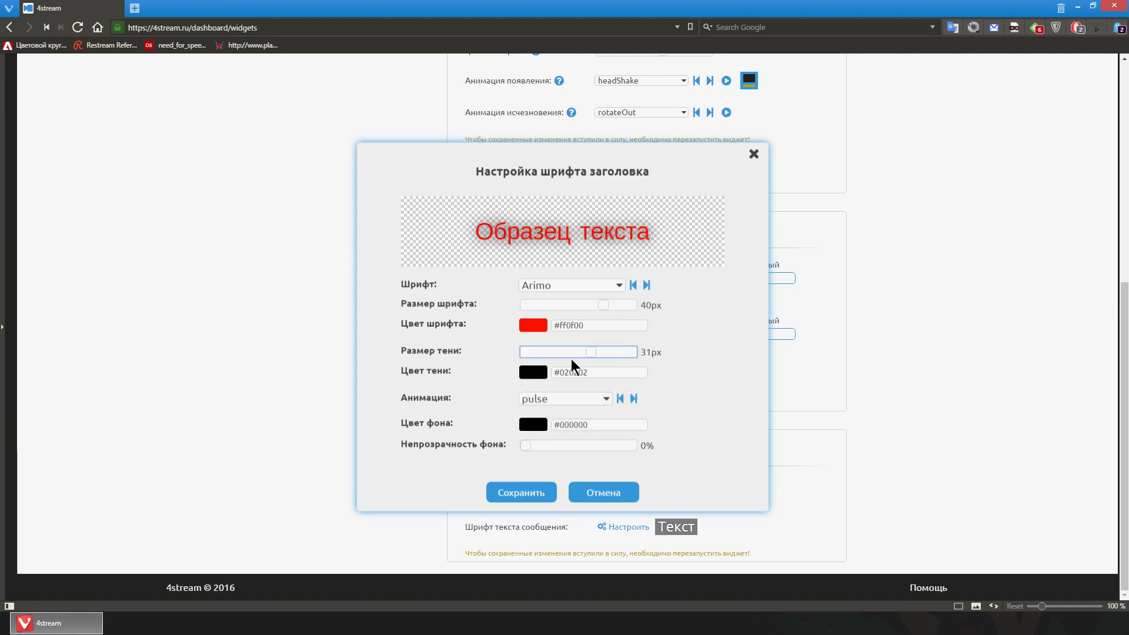
left_click(531, 351)
left_click_drag(547, 365, 633, 357)
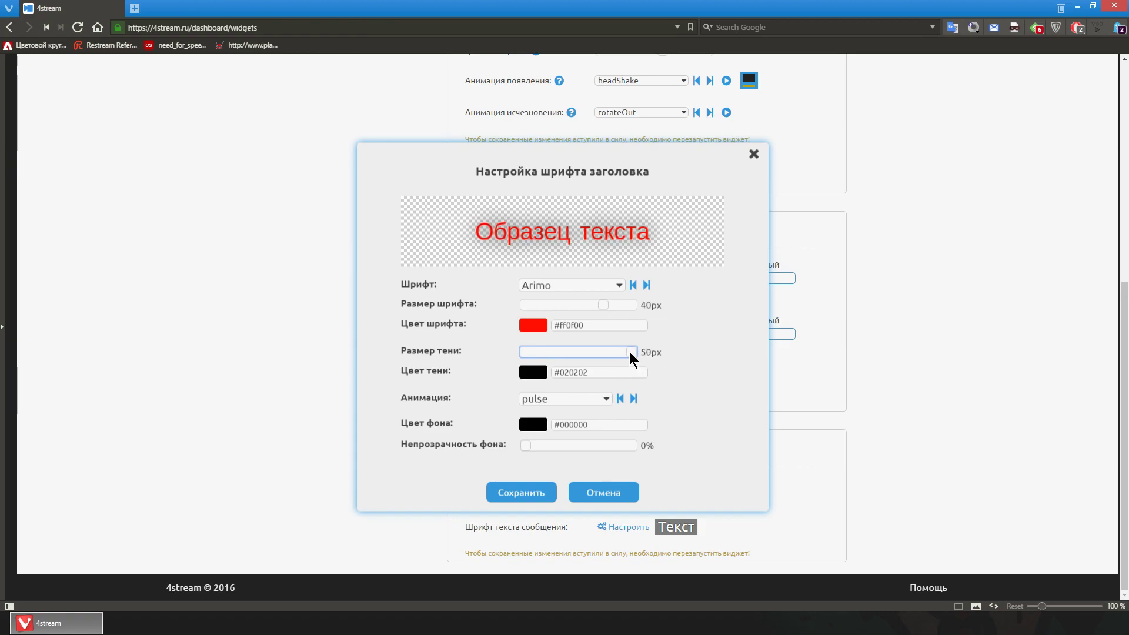
double_click(650, 352)
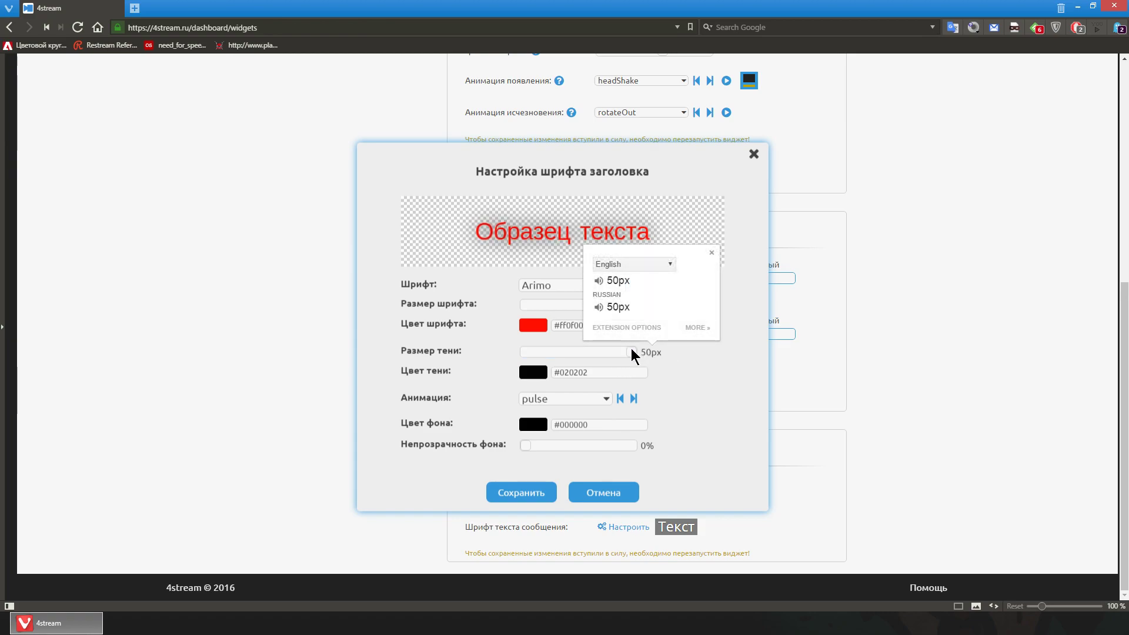
left_click_drag(631, 350, 566, 353)
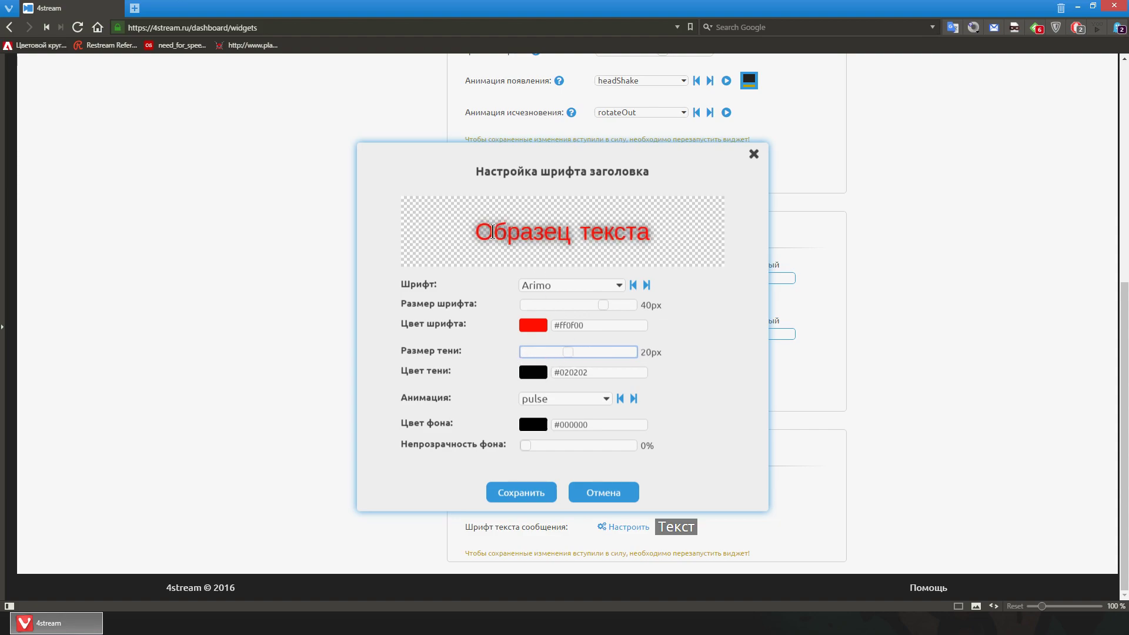
double_click(523, 232)
Try the light shadow colour #f7f7f7 on the header text and set the shadow colour to #000000.
left_click(540, 372)
left_click_drag(570, 412, 525, 387)
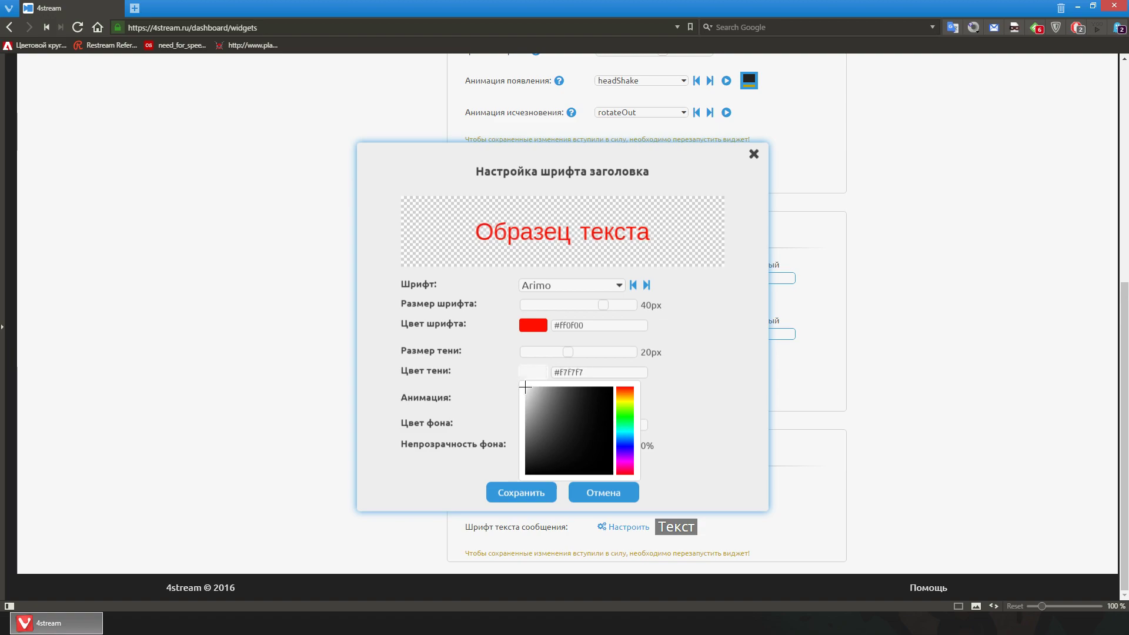
left_click_drag(544, 437, 525, 473)
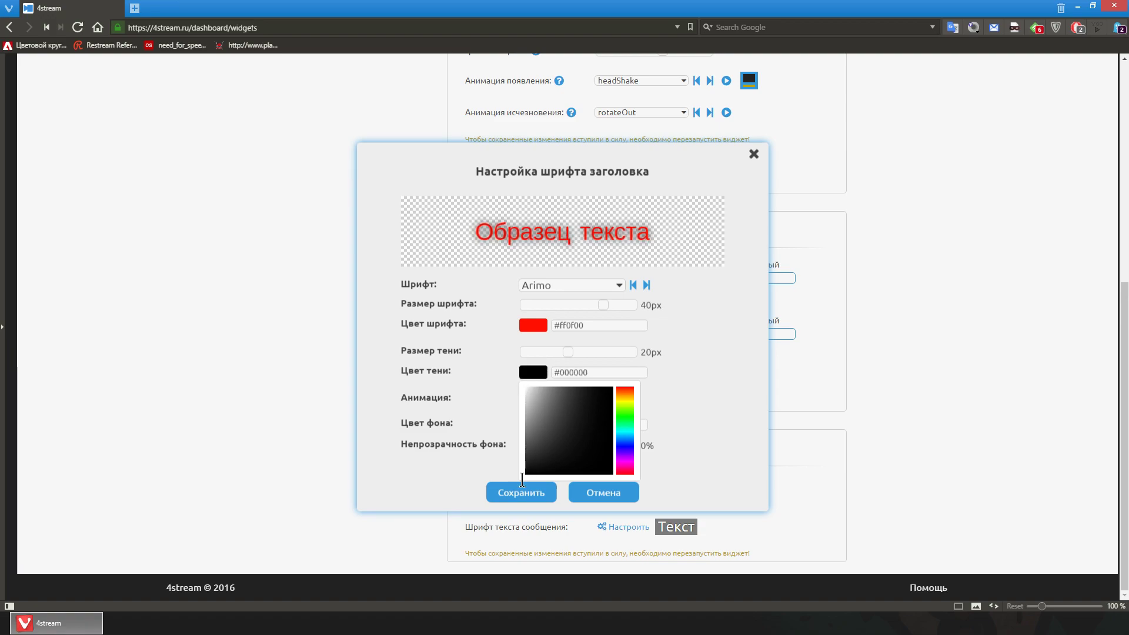
Try the light grey #f0f0f0 as the header text's shadow colour.
double_click(577, 373)
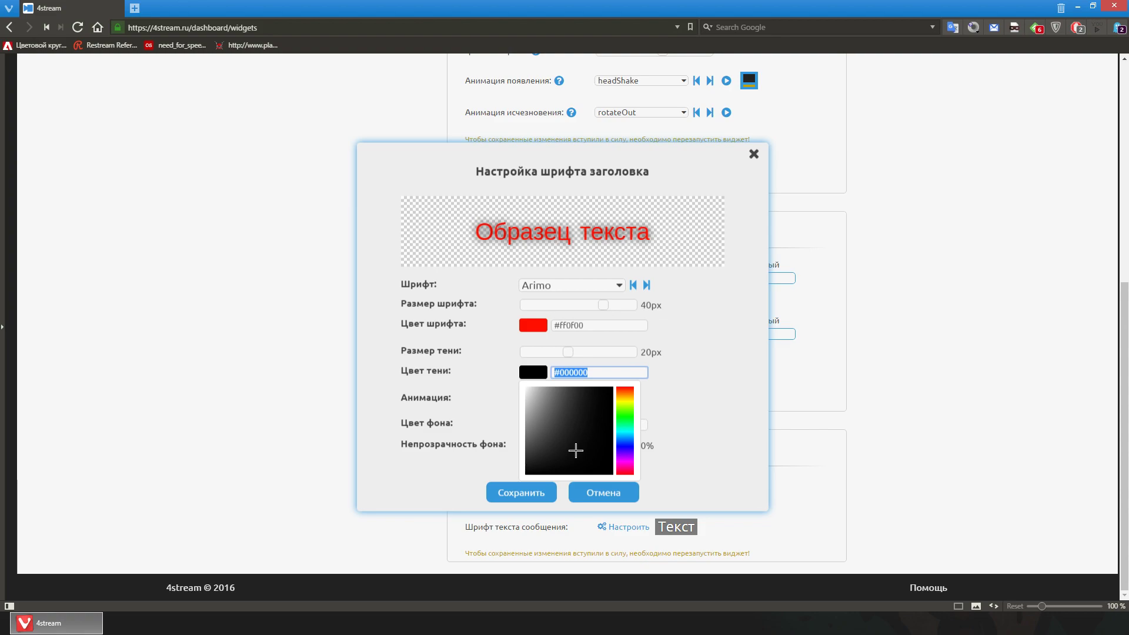
left_click_drag(576, 448, 526, 472)
left_click_drag(532, 423, 523, 386)
Set the header text's shadow colour to pure white, #FFFFFF.
left_click(582, 372)
double_click(580, 373)
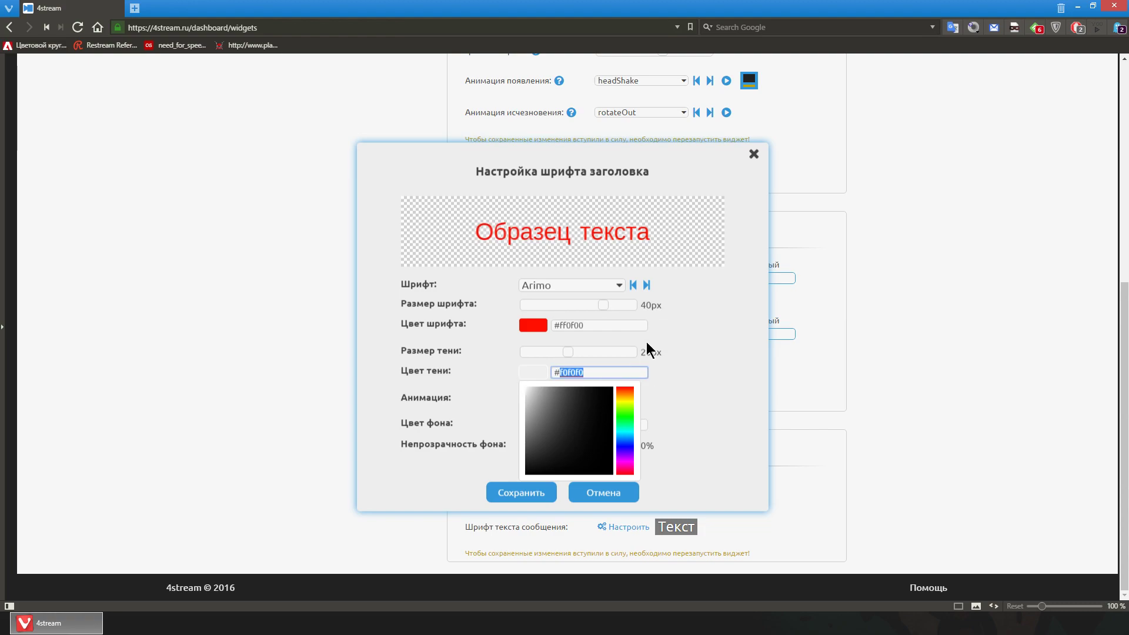
type("AAAAA")
key("BackSpace")
key("BackSpace")
key("BackSpace")
key("BackSpace")
key("BackSpace")
type("FFFFFF")
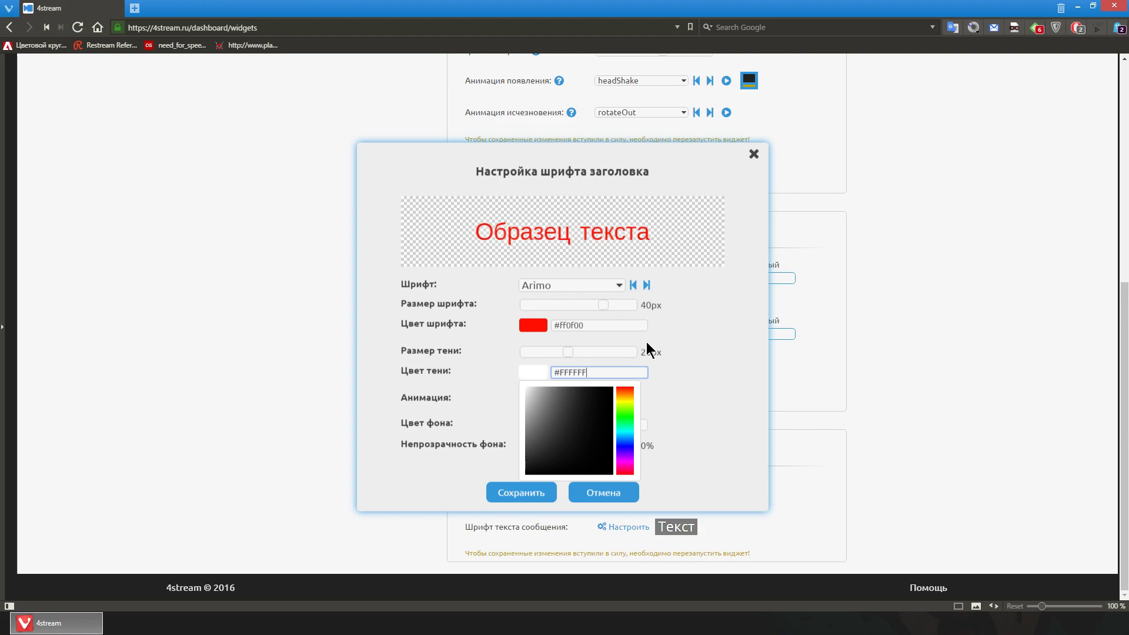
left_click(683, 390)
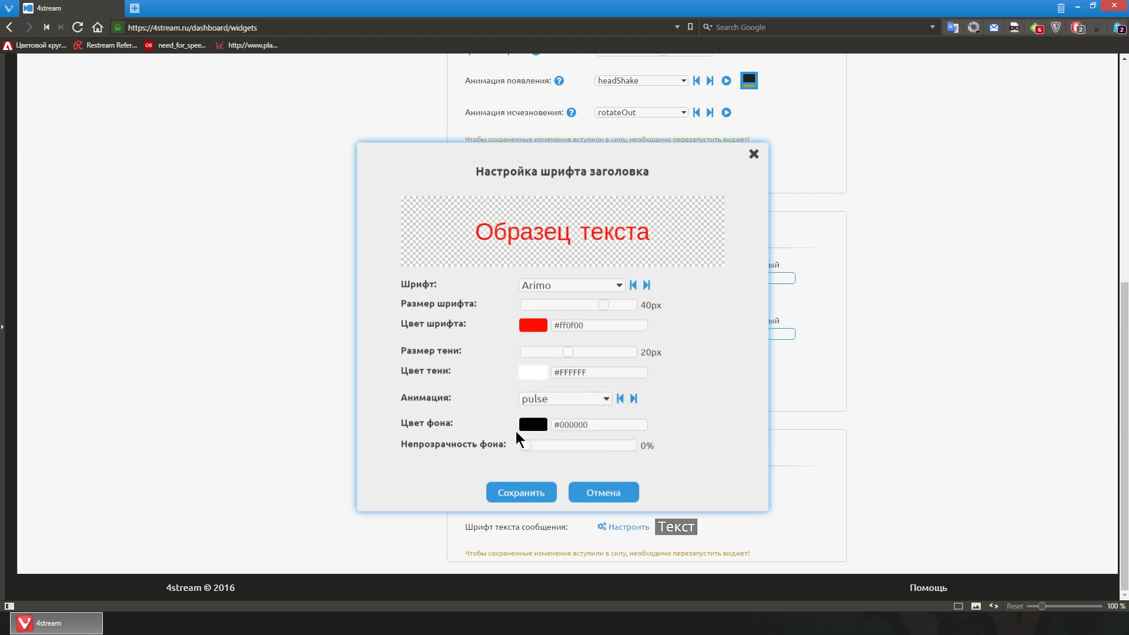
Give the header text the rubberBand animation and a background with 100% opacity, saving the font settings.
left_click(548, 399)
left_click(545, 416)
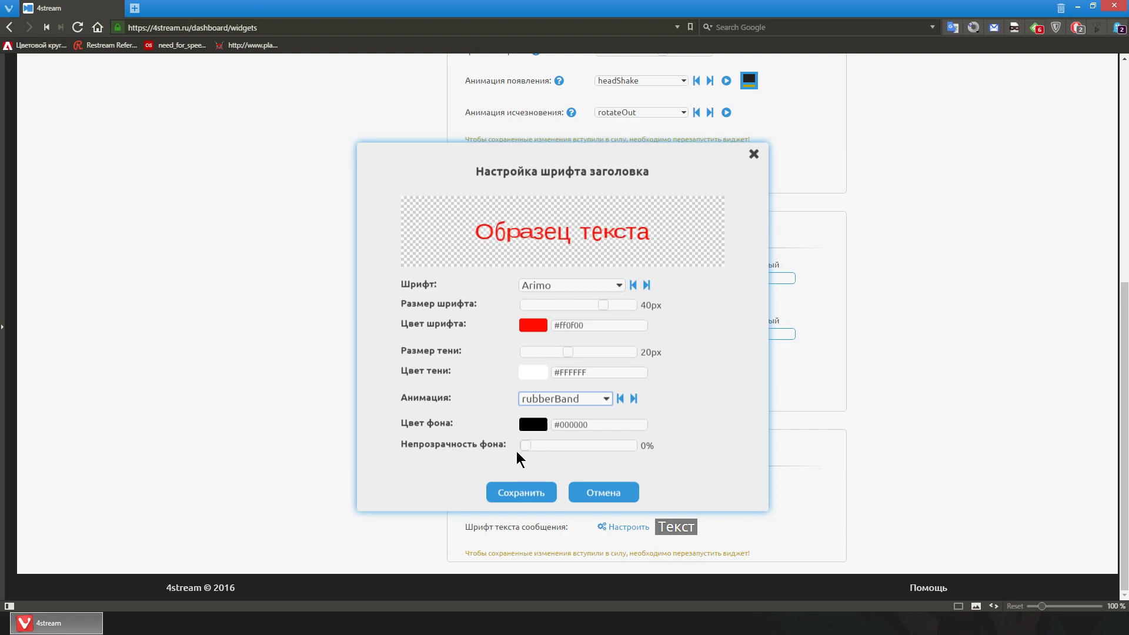
left_click_drag(527, 446, 647, 463)
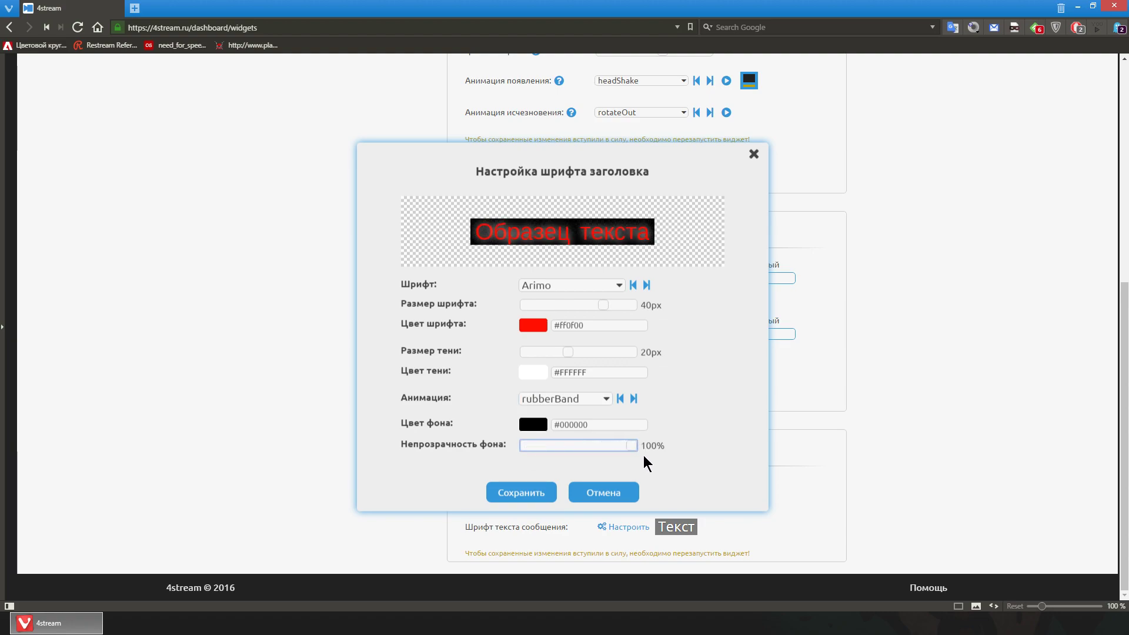
left_click(540, 493)
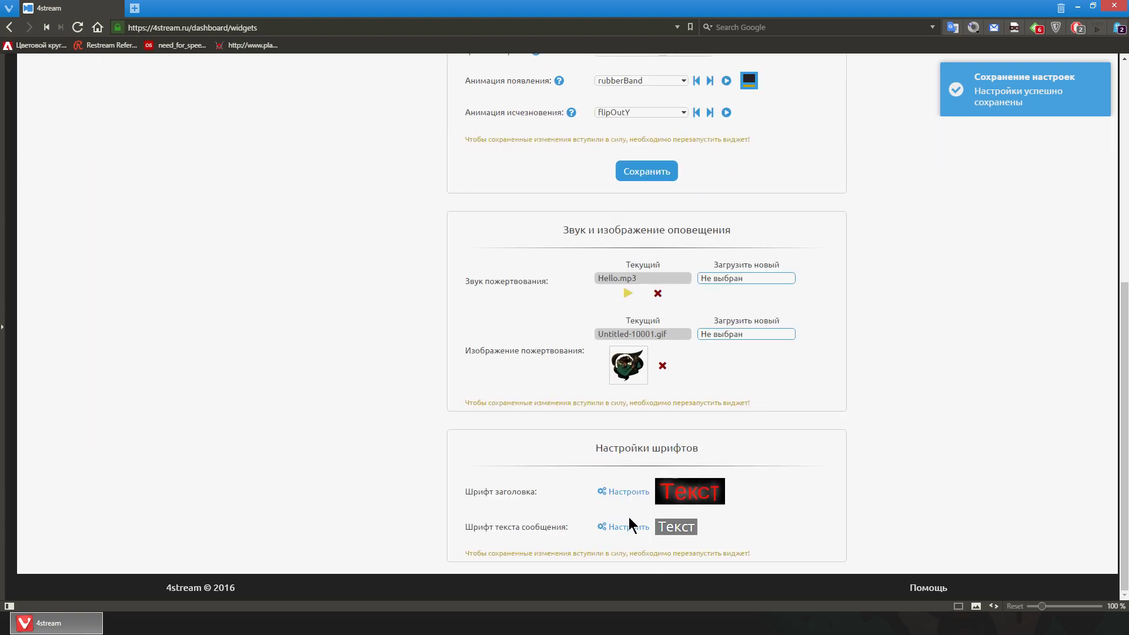
Open the fundraising widget settings and examine the sample bar's title, collected amount, days left and target sum.
scroll(763, 512, "up", 10)
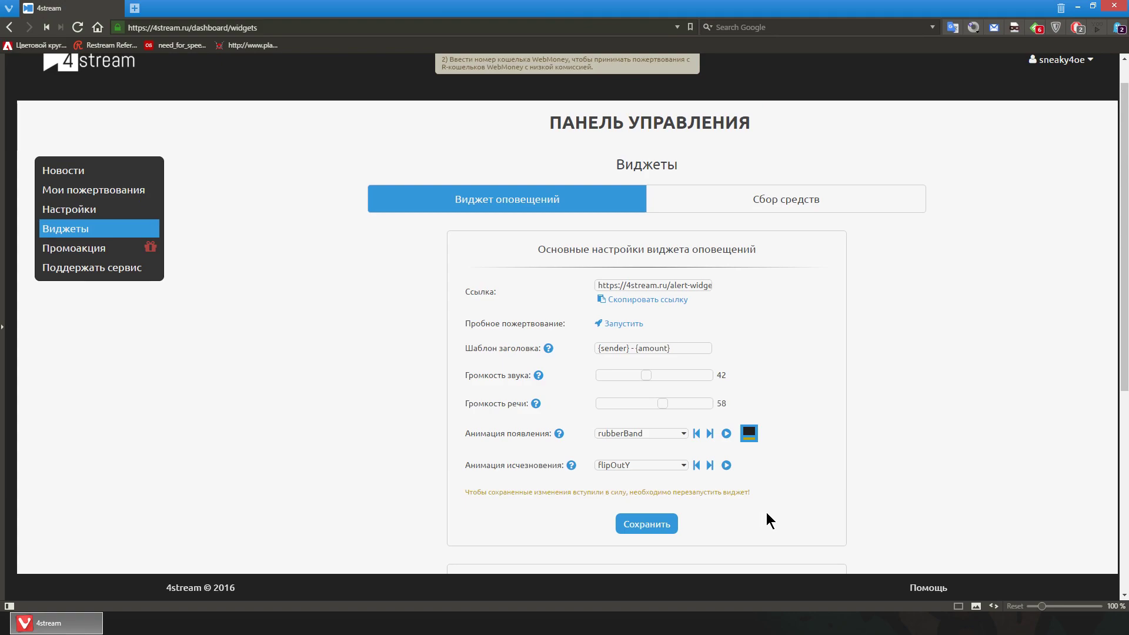
left_click(775, 240)
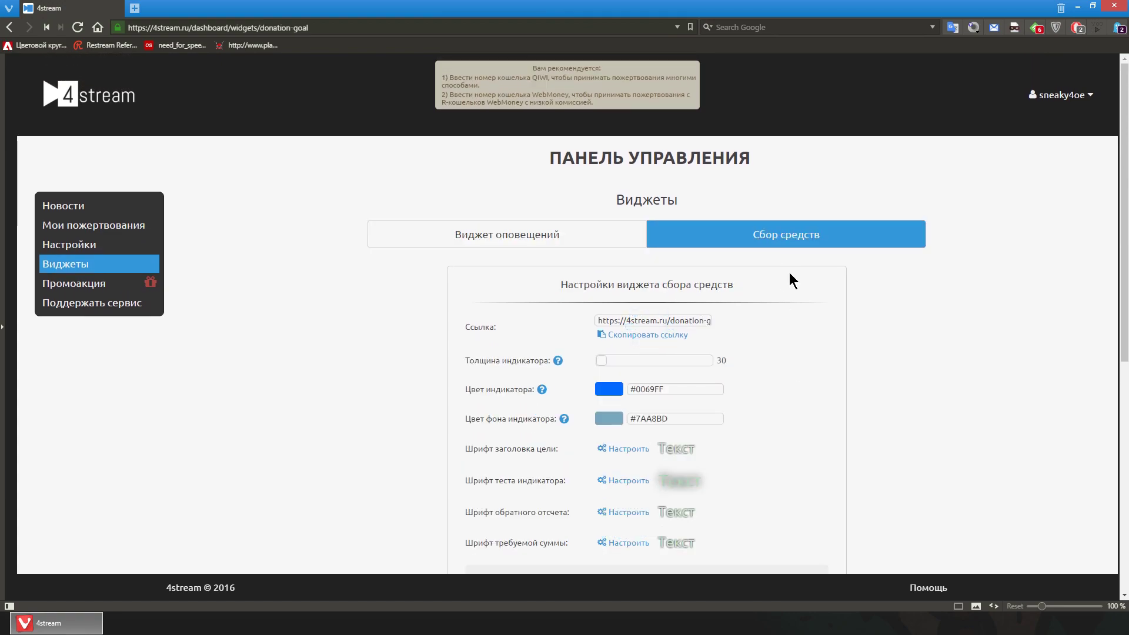
scroll(791, 275, "down", 3)
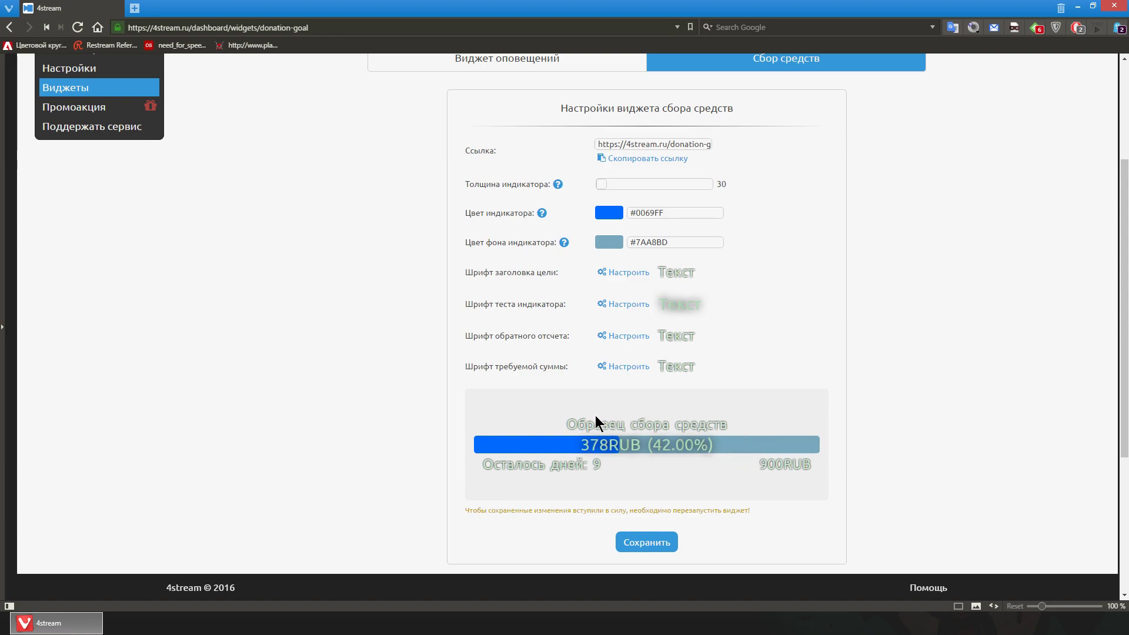
left_click_drag(674, 424, 734, 424)
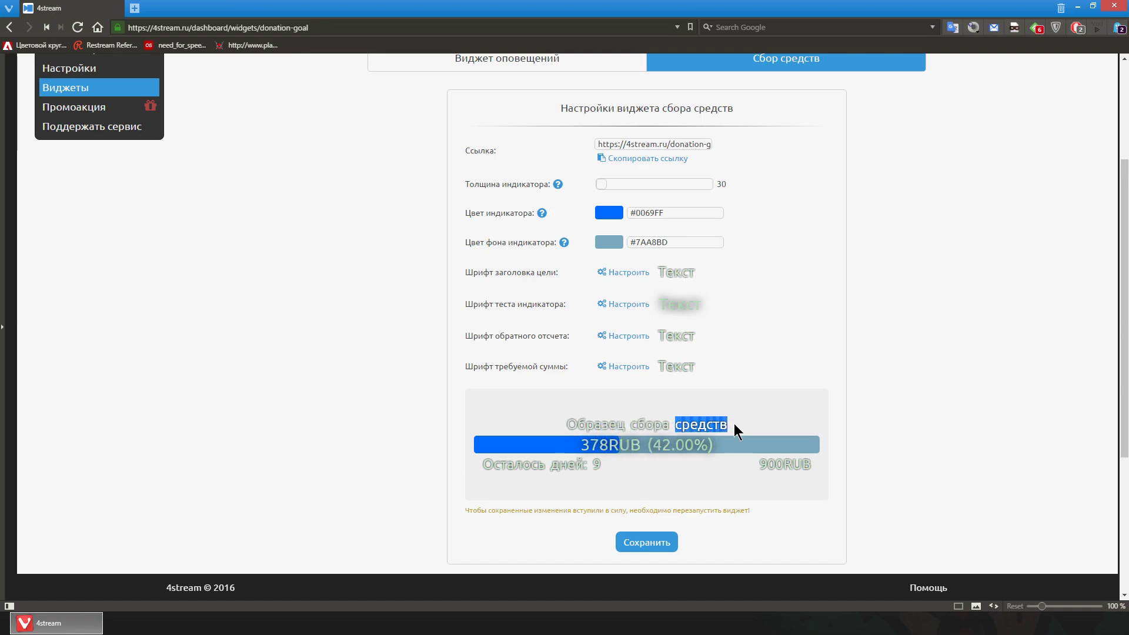
left_click(734, 423)
scroll(628, 415, "down", 1)
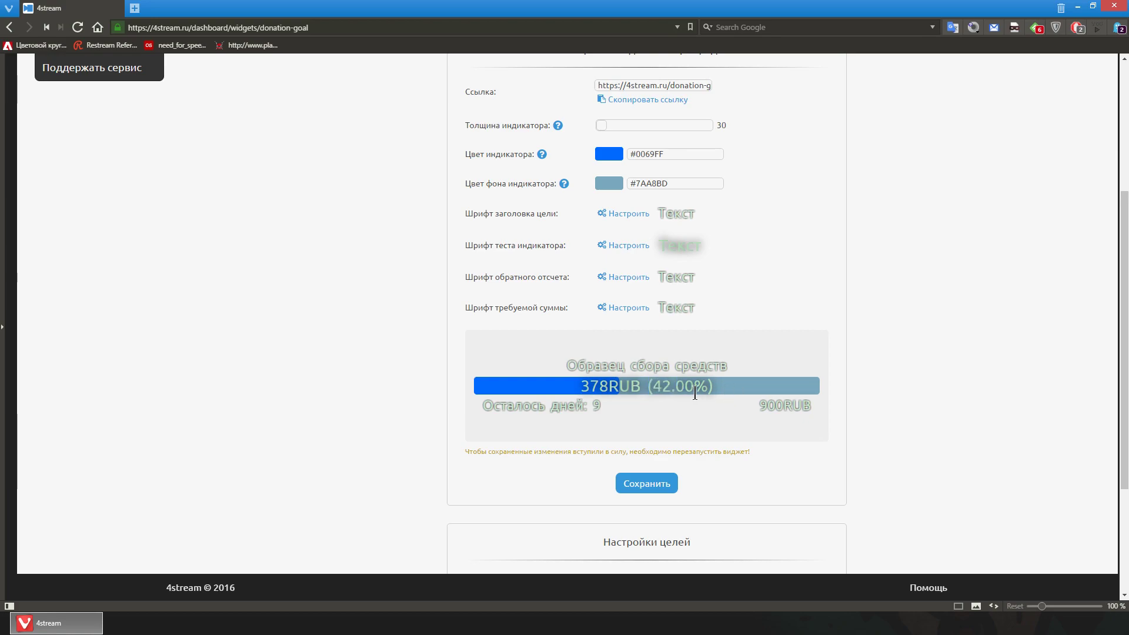
left_click(574, 406)
left_click_drag(754, 404, 818, 414)
left_click(817, 406)
Try an indicator thickness of 63 on the fundraising bar and view the goal title font settings without changing them.
scroll(787, 404, "up", 2)
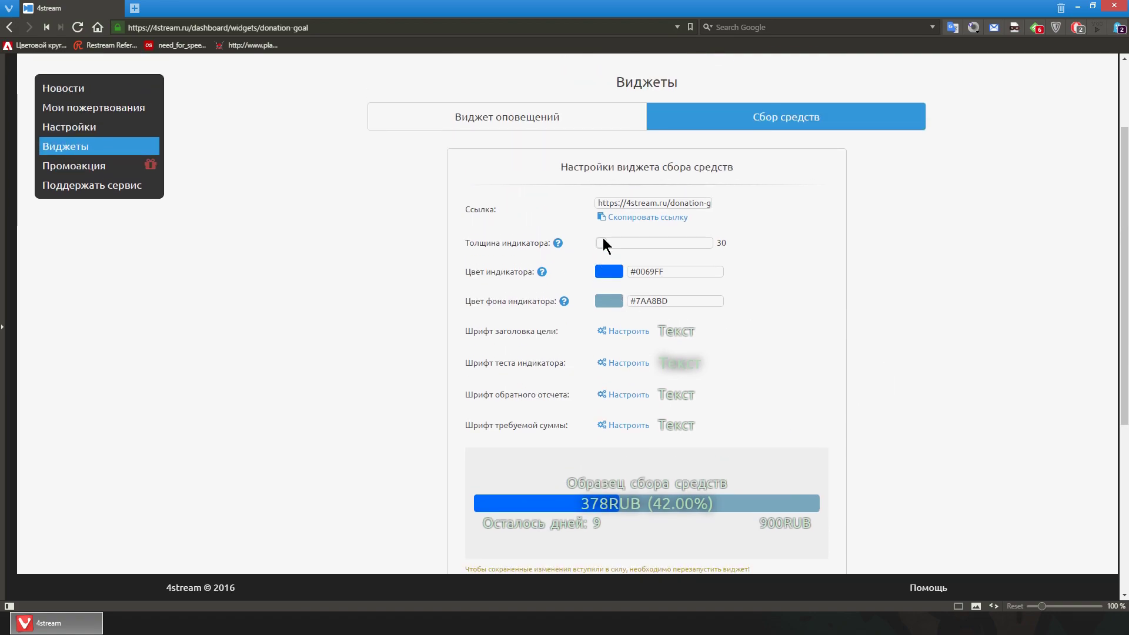
left_click(602, 242)
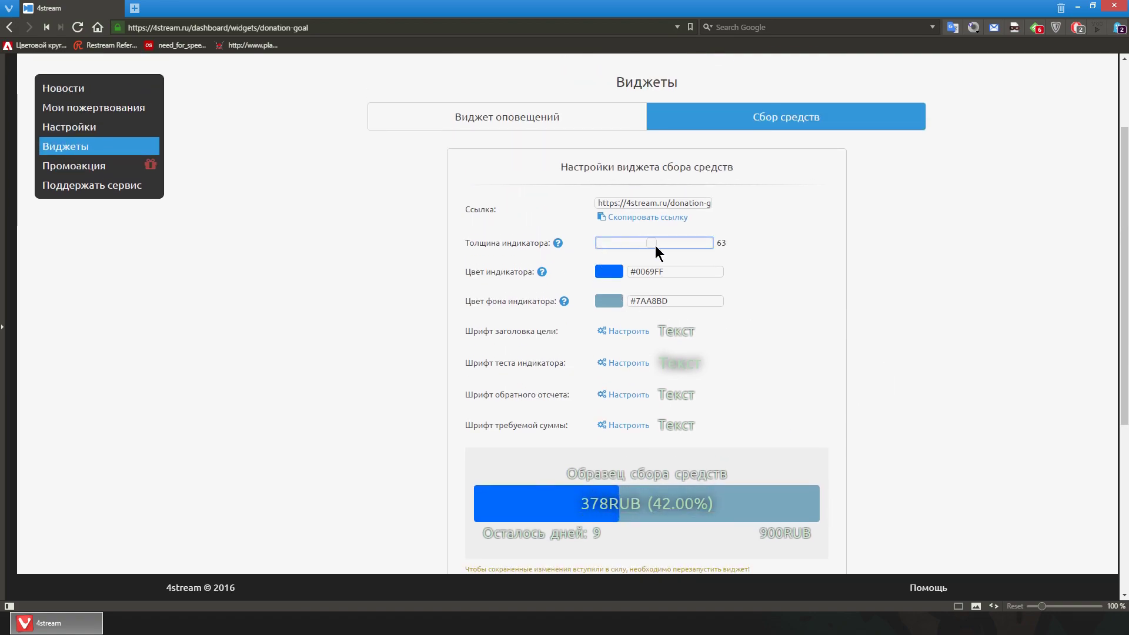
left_click(614, 281)
left_click(887, 305)
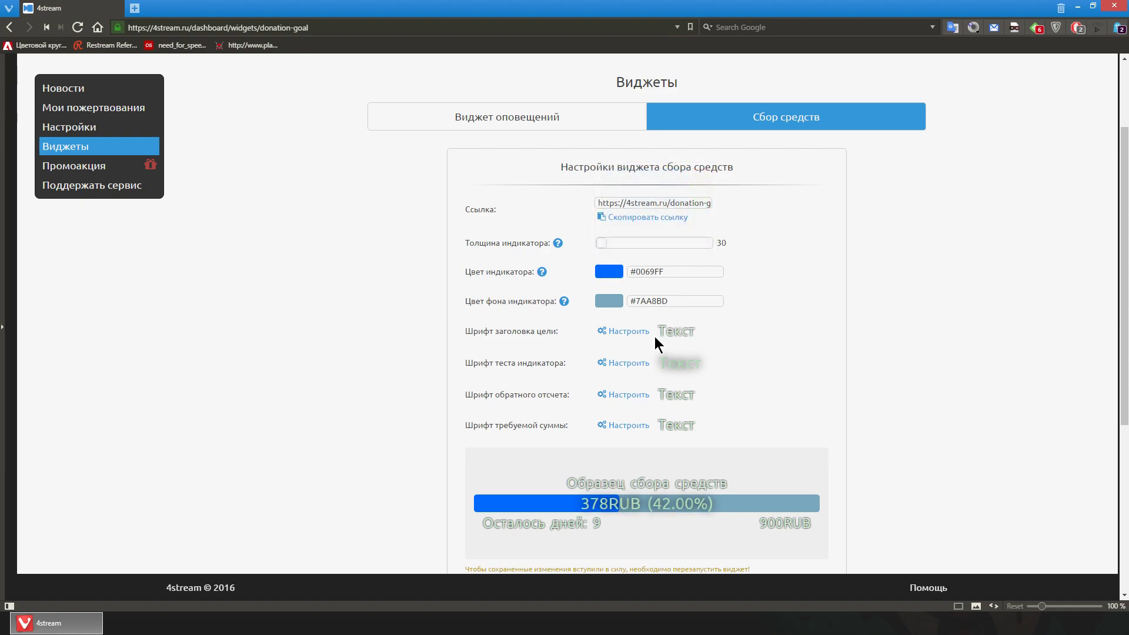
left_click(628, 331)
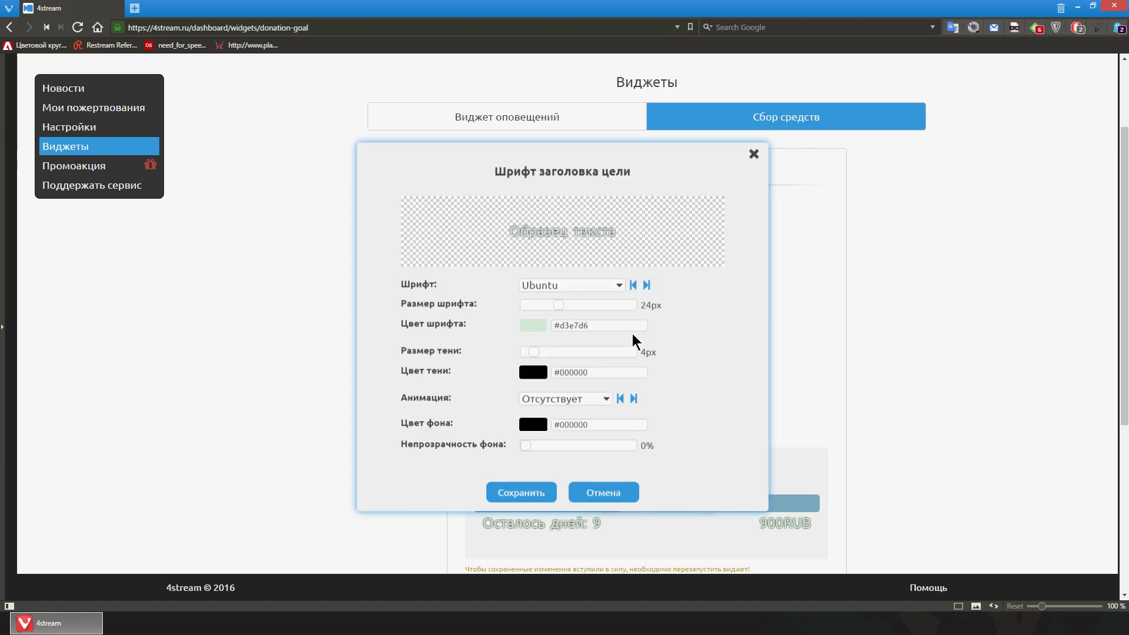
left_click(754, 154)
Activate the goal "Стальные... мышцы" in the fundraising goal list.
scroll(832, 379, "down", 3)
scroll(836, 366, "down", 2)
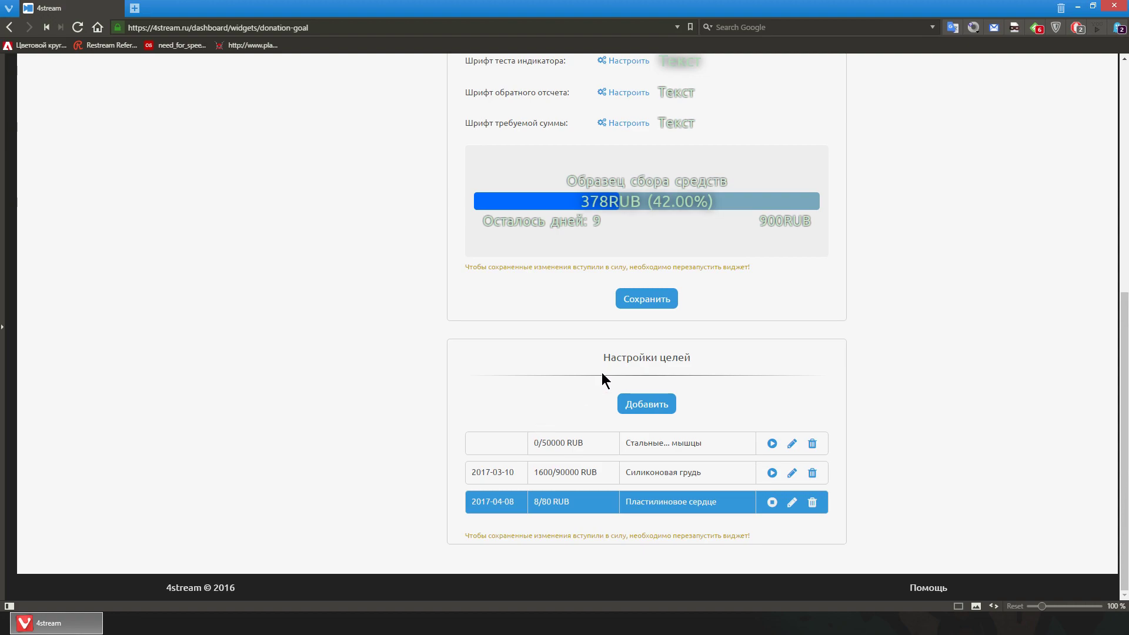
left_click_drag(603, 358, 710, 360)
left_click(711, 365)
left_click(772, 445)
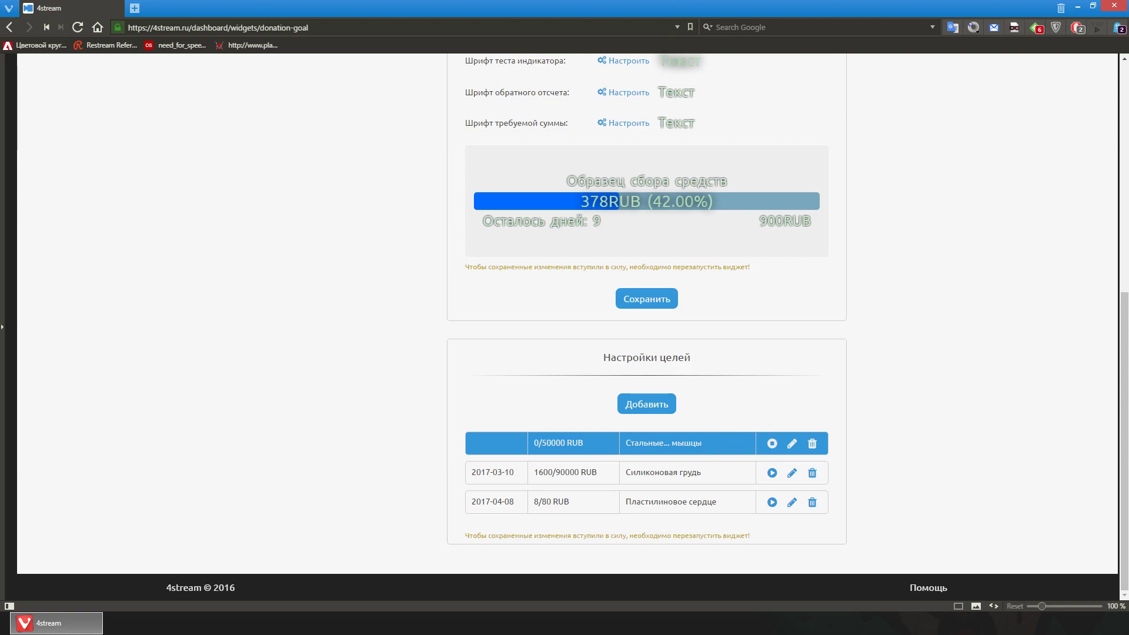
Switch to OBS, show the Donation goal source instead of Donation Alert, and move it lower in the scene.
left_click_drag(467, 80, 381, 79)
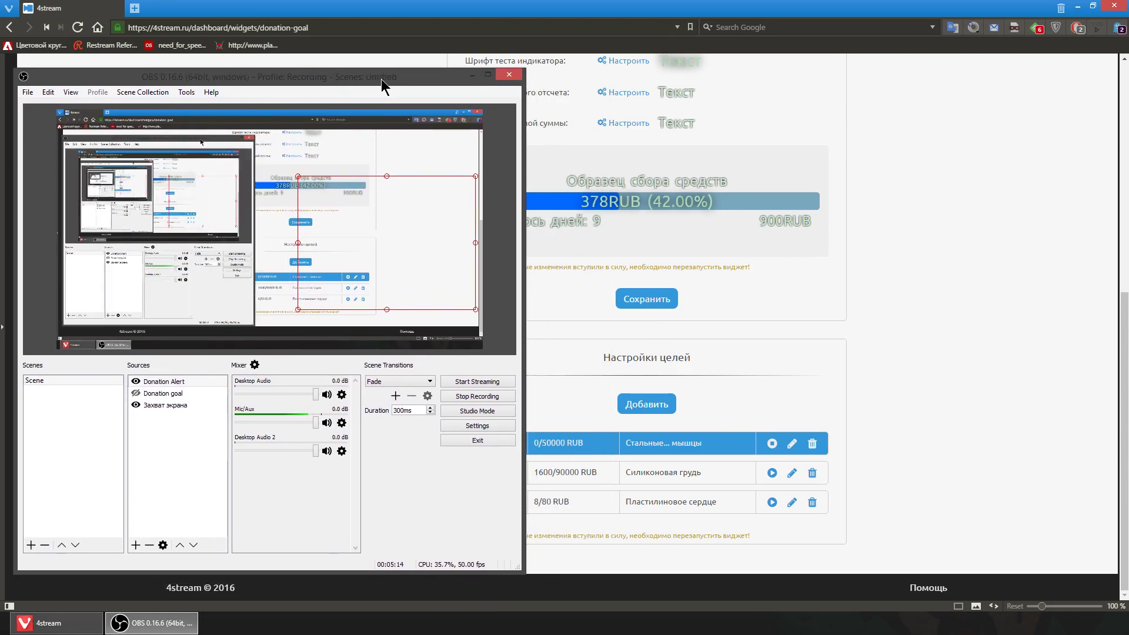
left_click(135, 381)
left_click(135, 393)
left_click_drag(376, 164, 391, 232)
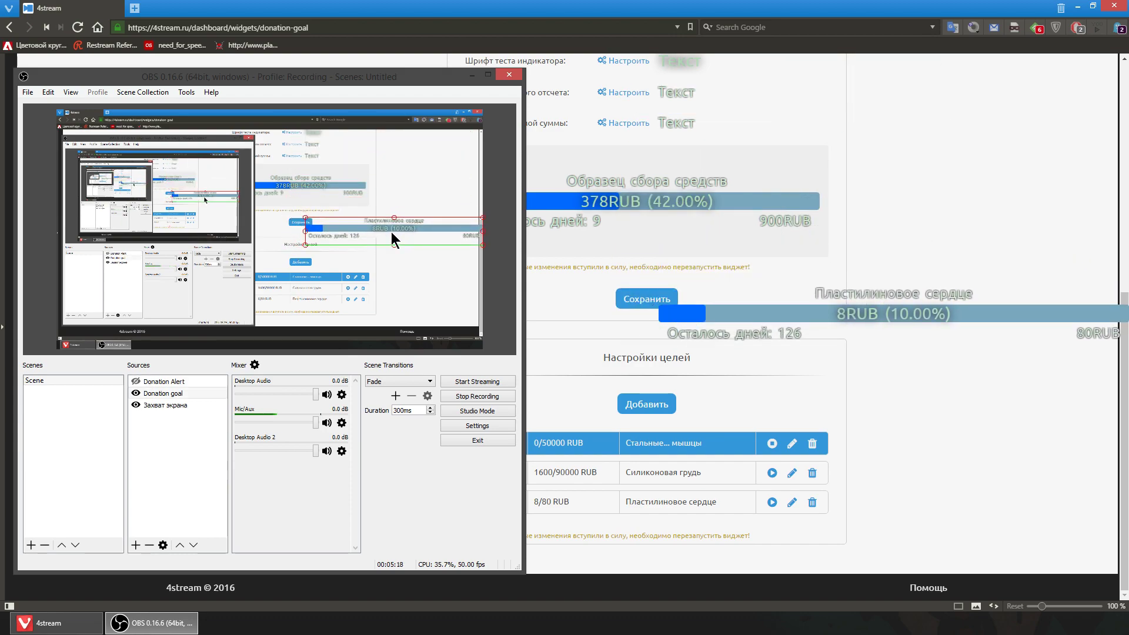
Save the fundraising widget settings on the 4stream page.
left_click(925, 403)
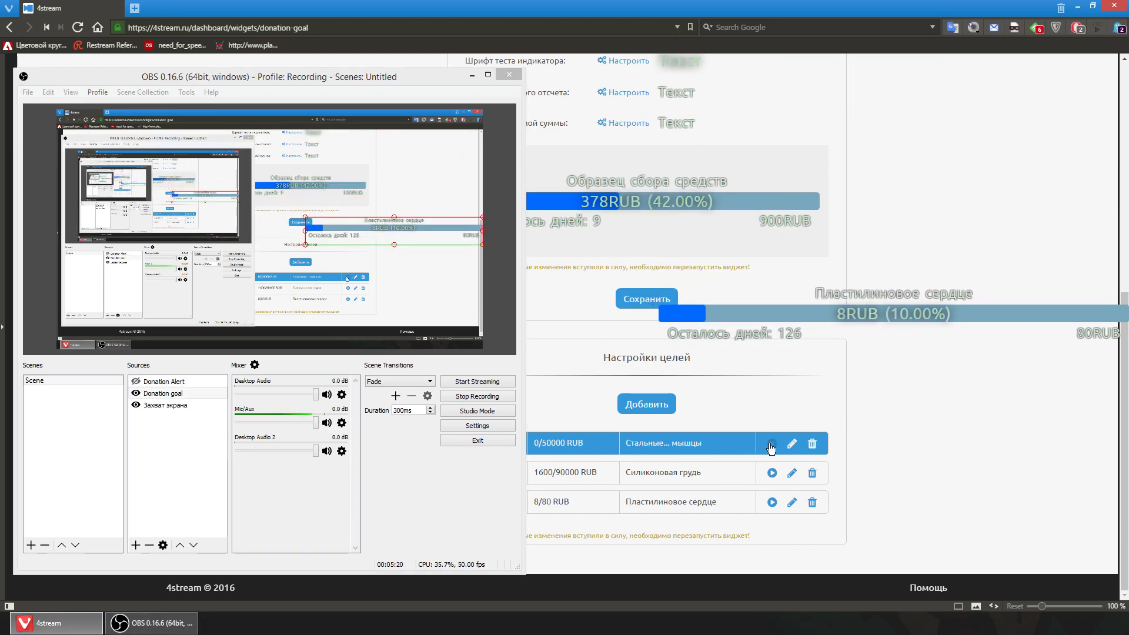
left_click(647, 299)
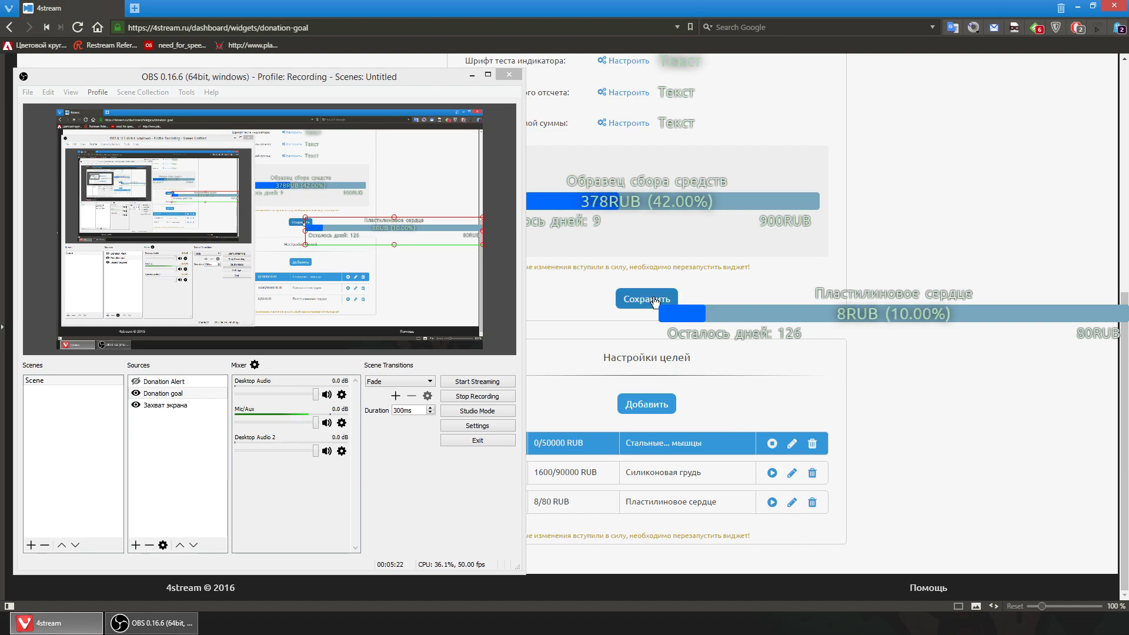
Reload the Donation goal source through its properties in OBS and hide it in the scene.
right_click(402, 220)
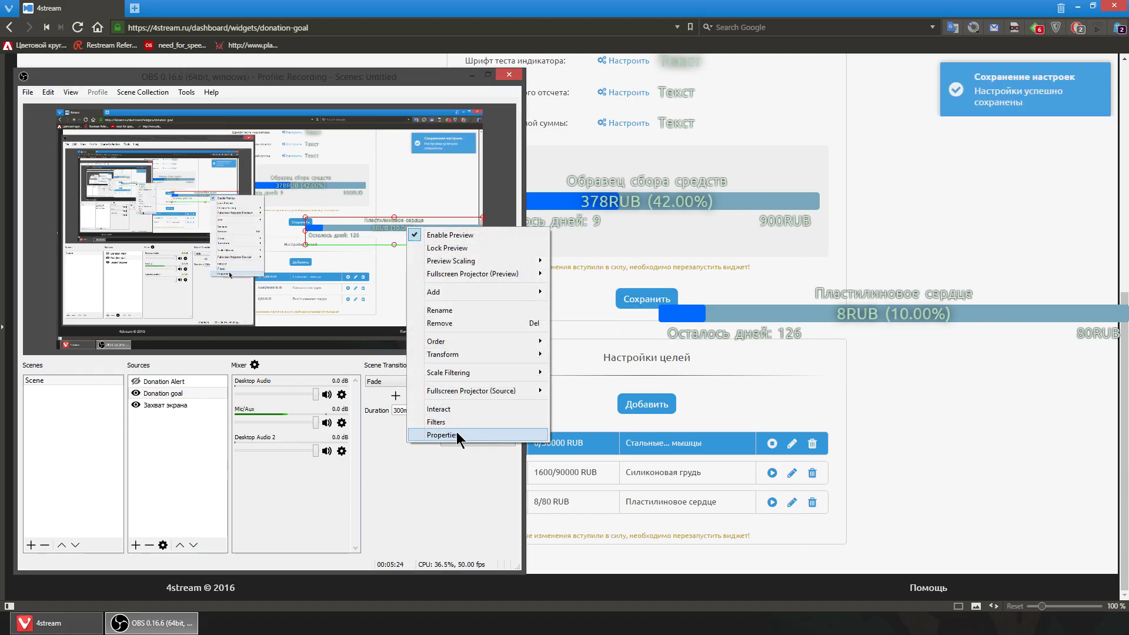
left_click(456, 432)
left_click(403, 485)
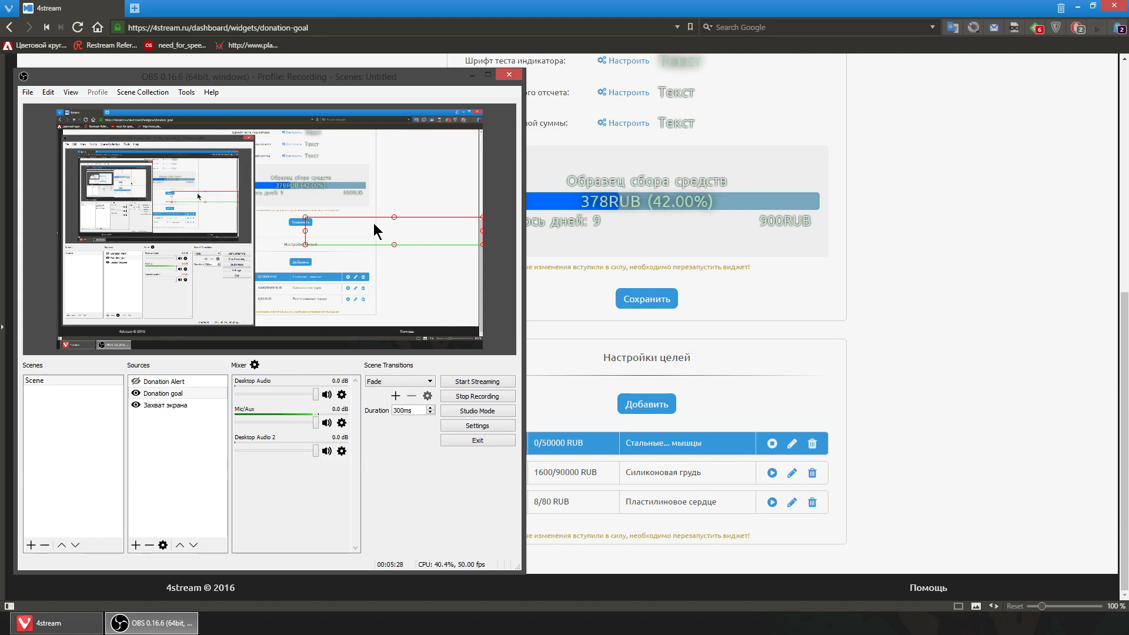
left_click(521, 323)
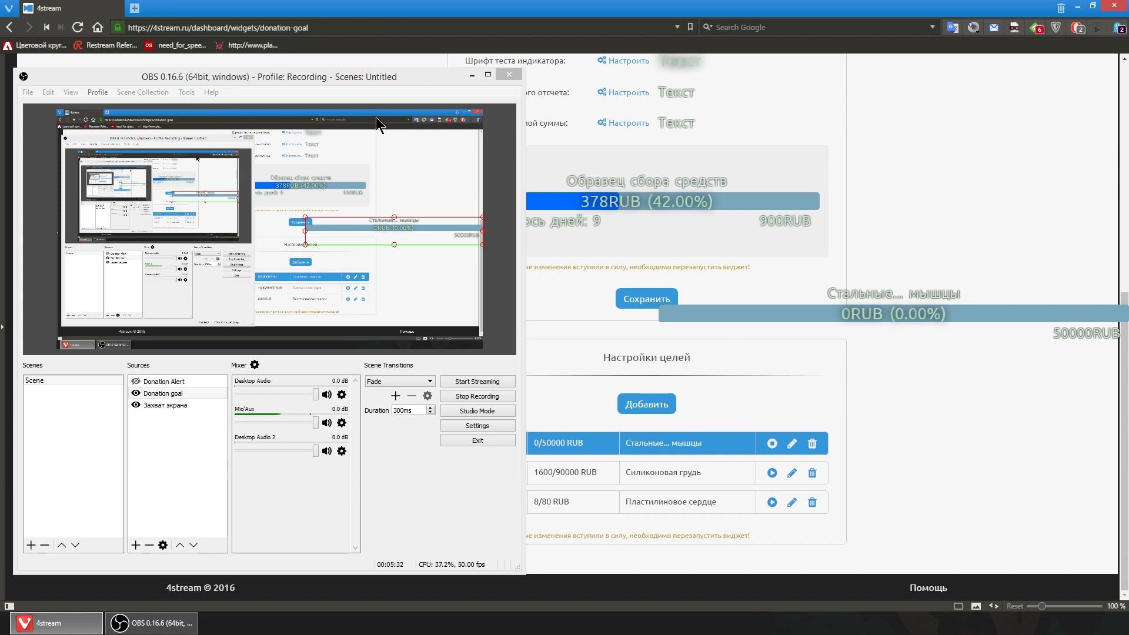
left_click(136, 393)
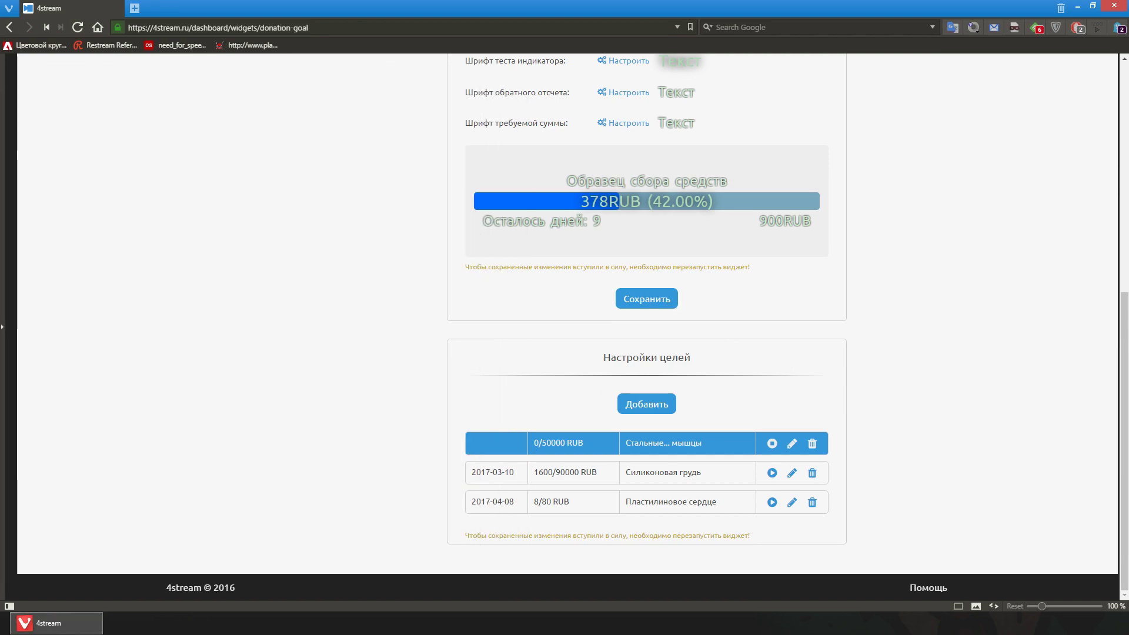
Review the fundraising page from the widget's appearance settings down to the list of goals.
scroll(899, 371, "up", 7)
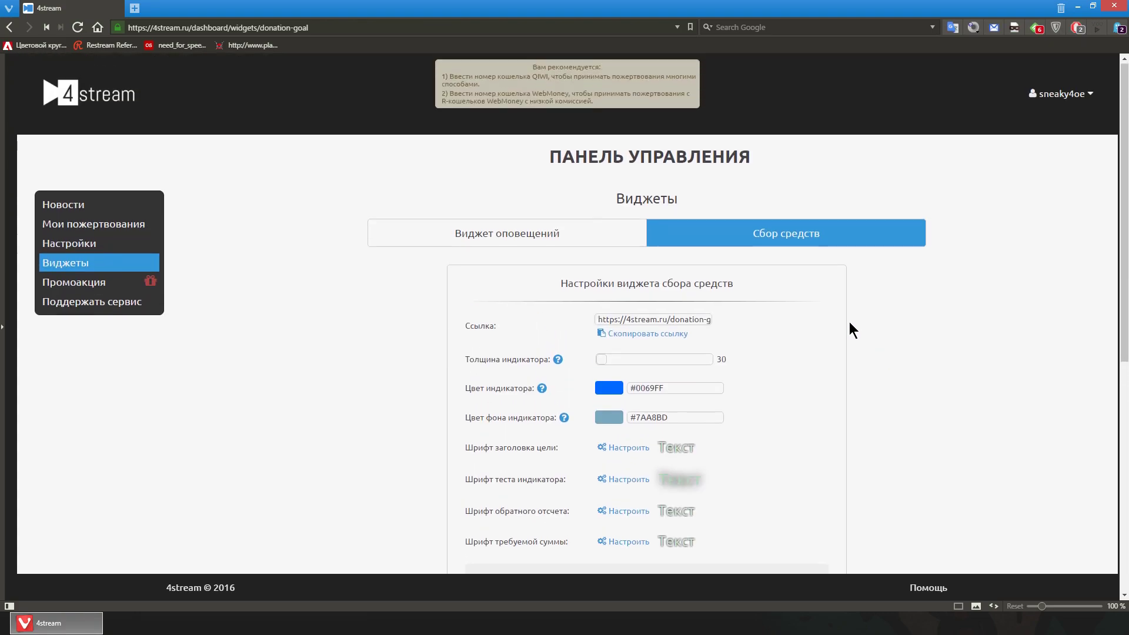
scroll(763, 294, "down", 6)
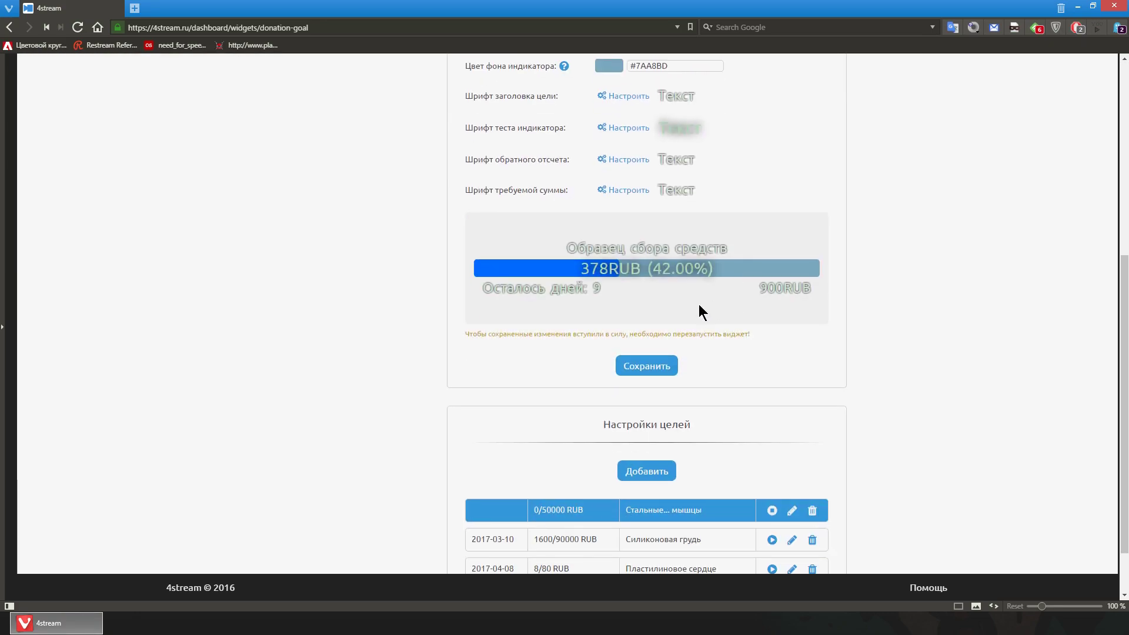
scroll(694, 371, "up", 6)
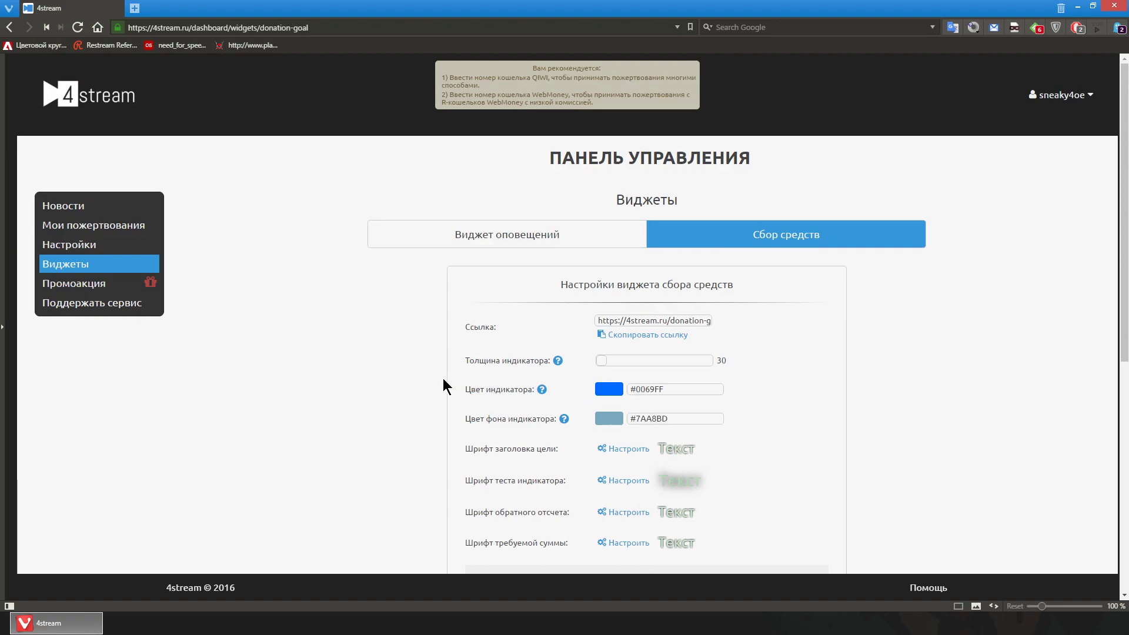
scroll(879, 294, "down", 7)
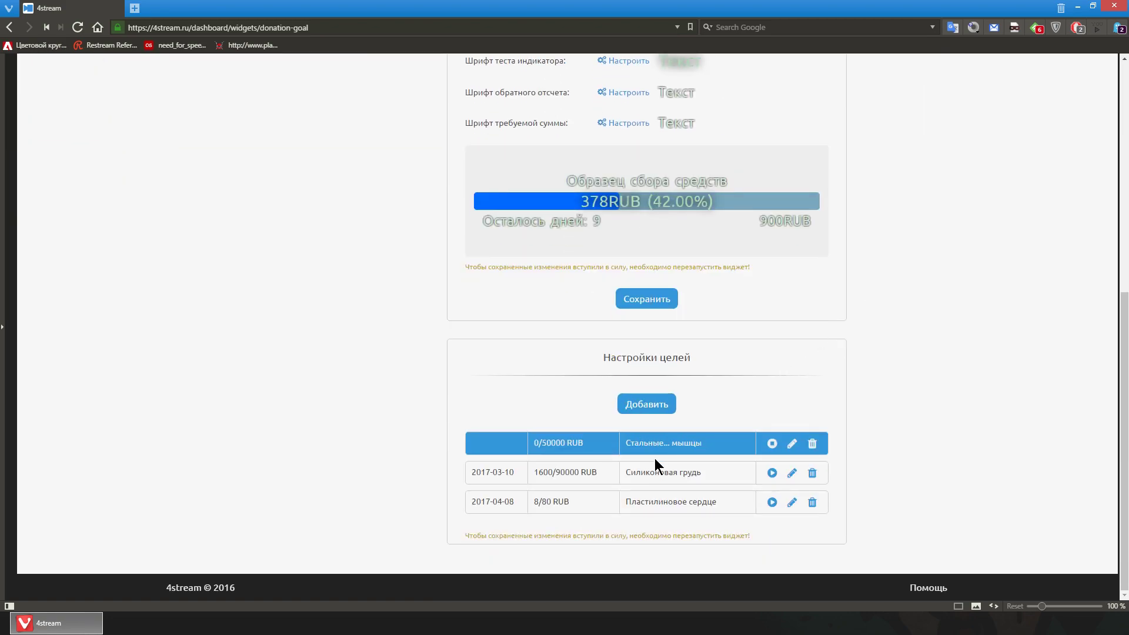
scroll(635, 450, "up", 5)
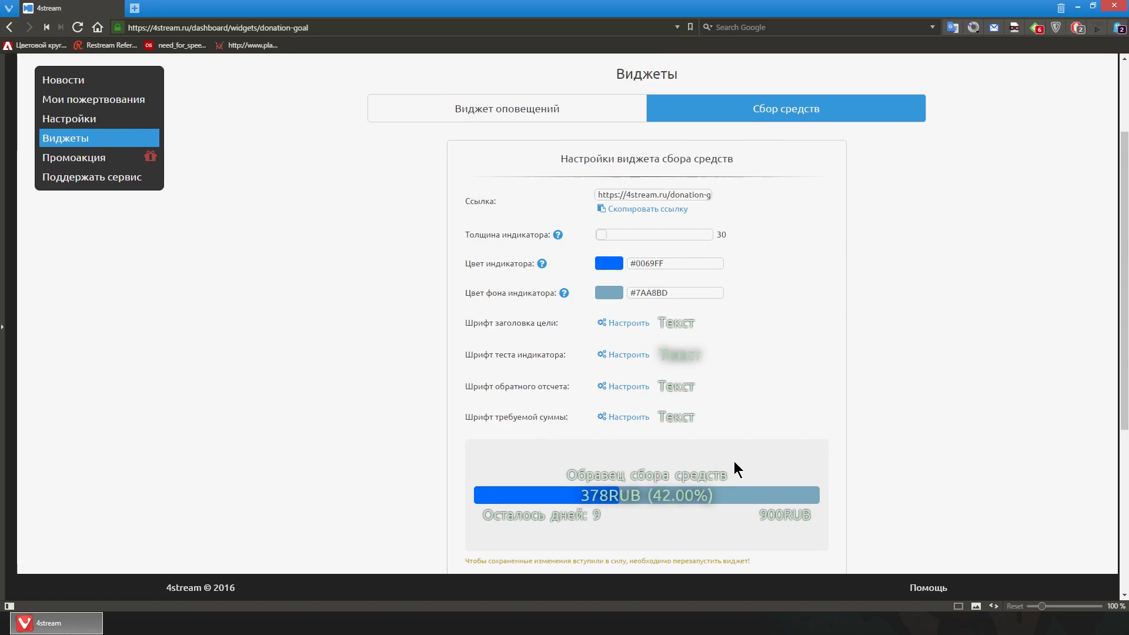
scroll(736, 458, "down", 5)
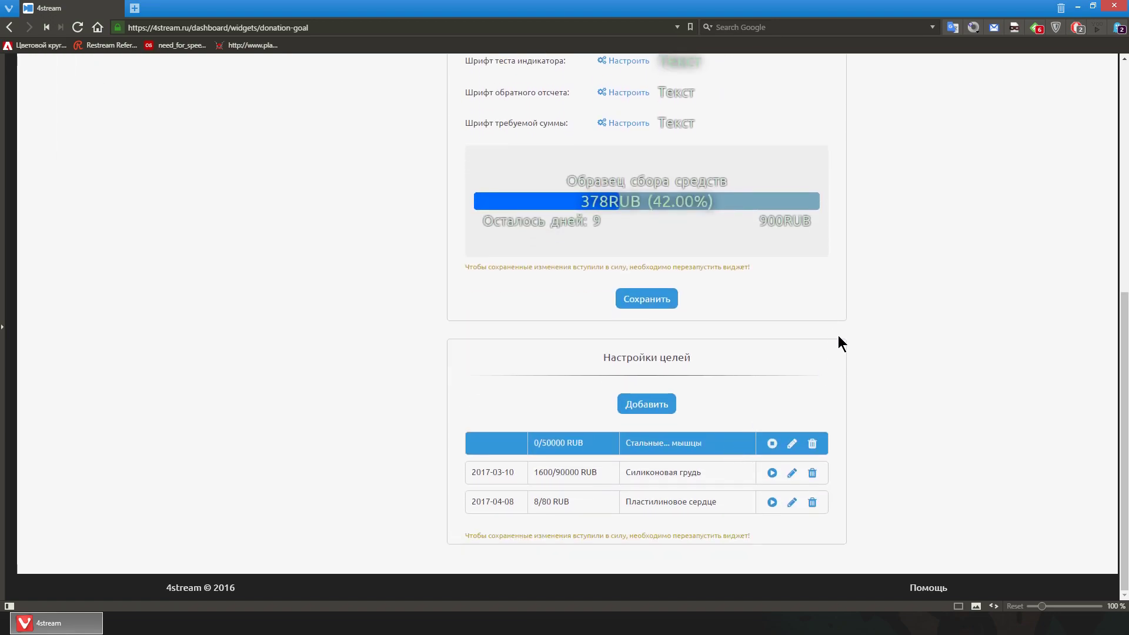
scroll(829, 343, "up", 7)
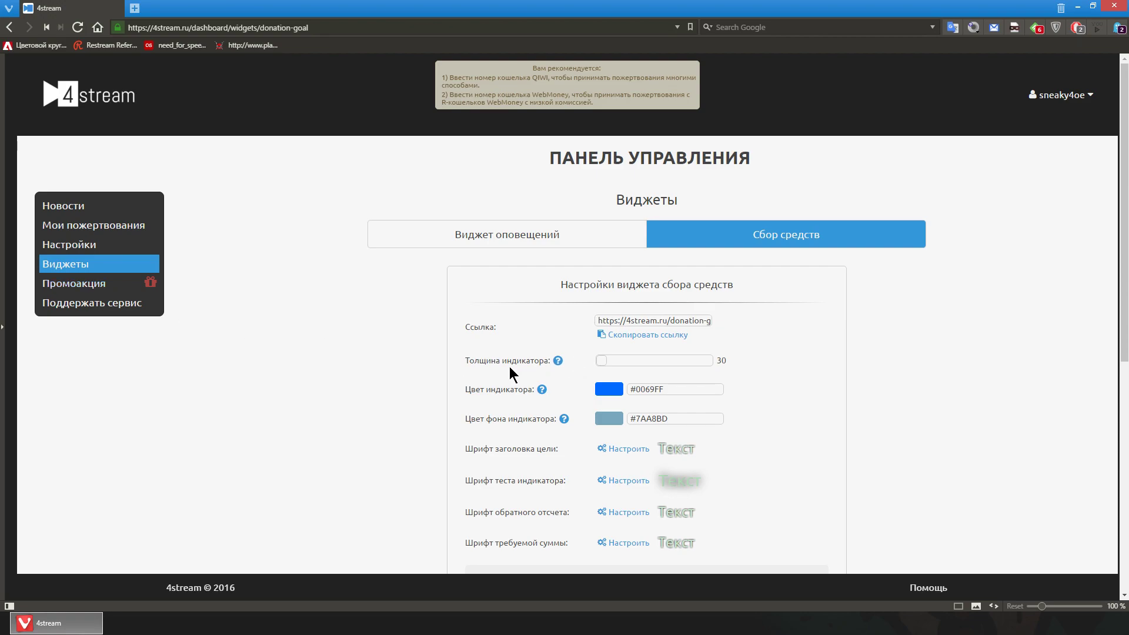
scroll(557, 381, "down", 4)
scroll(553, 383, "up", 4)
Examine the promotion page's terms and participant list, and open the page on supporting the service.
left_click(75, 288)
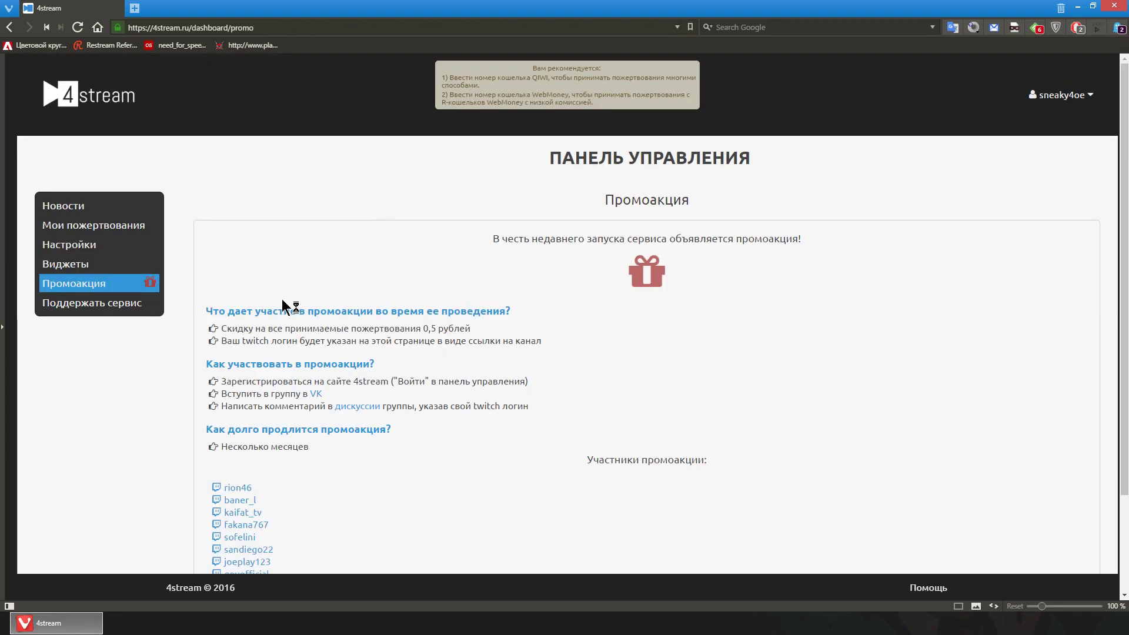
scroll(699, 284, "down", 2)
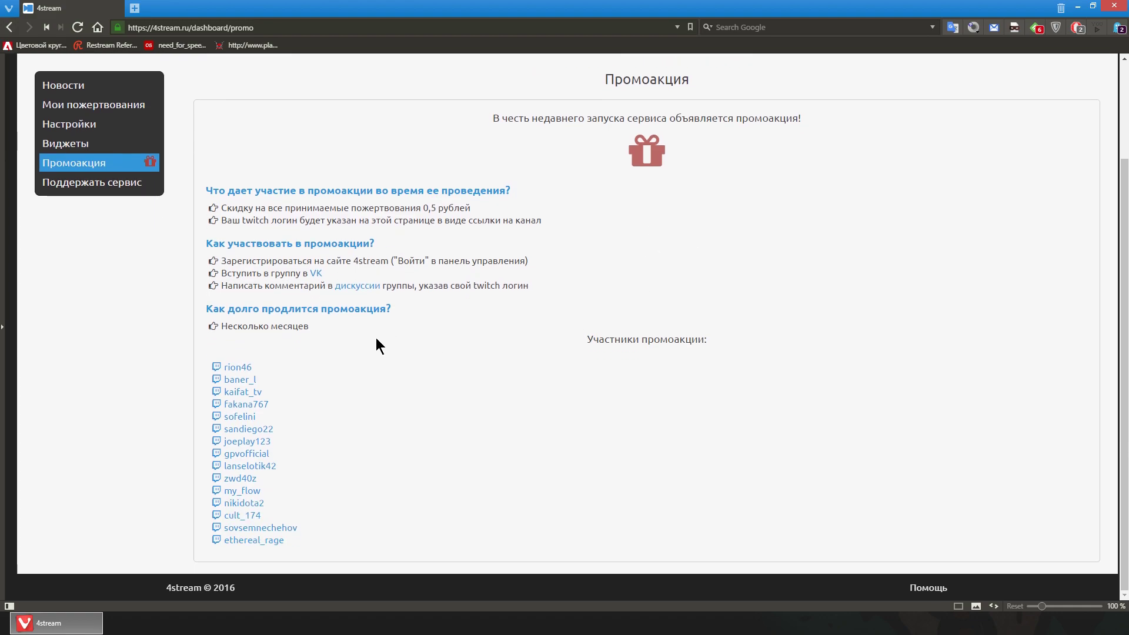
left_click_drag(301, 541, 194, 365)
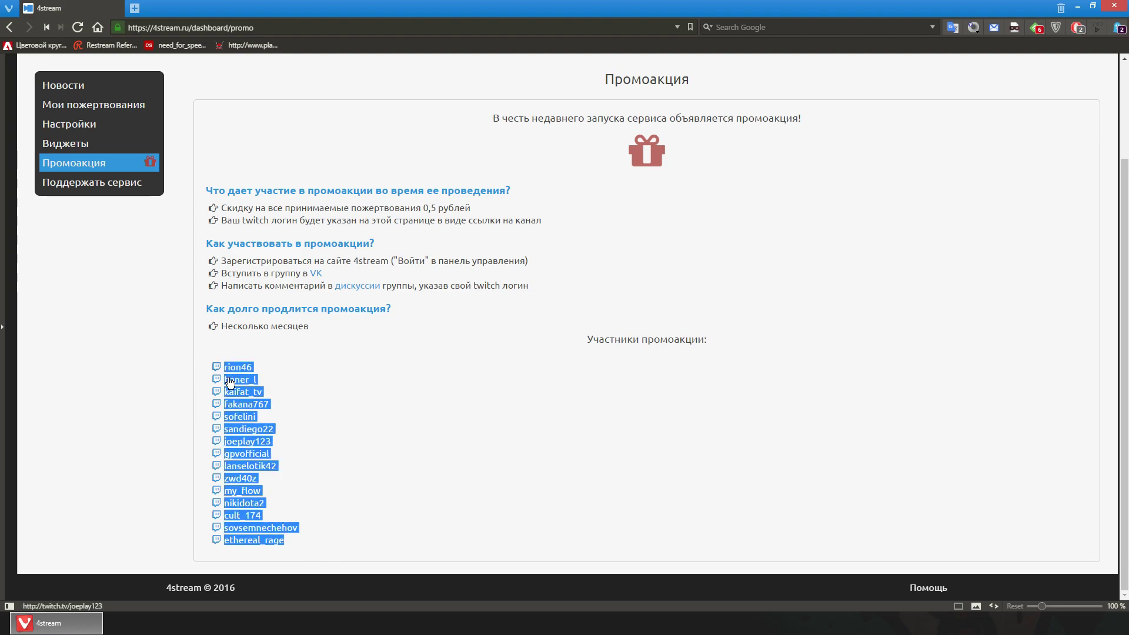
left_click(449, 395)
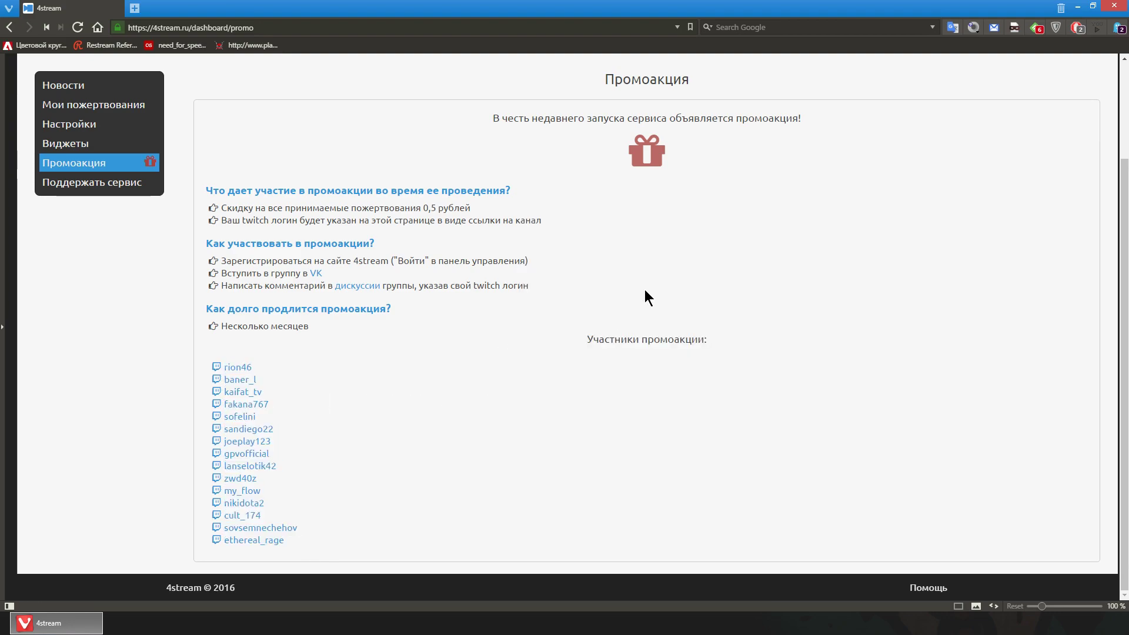
left_click(104, 183)
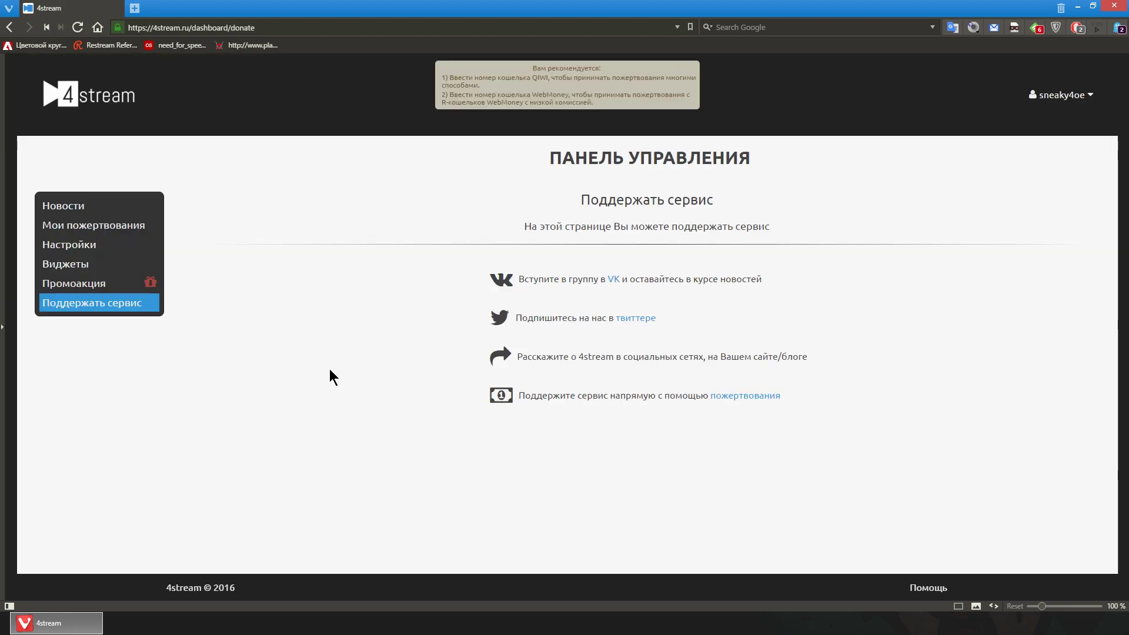